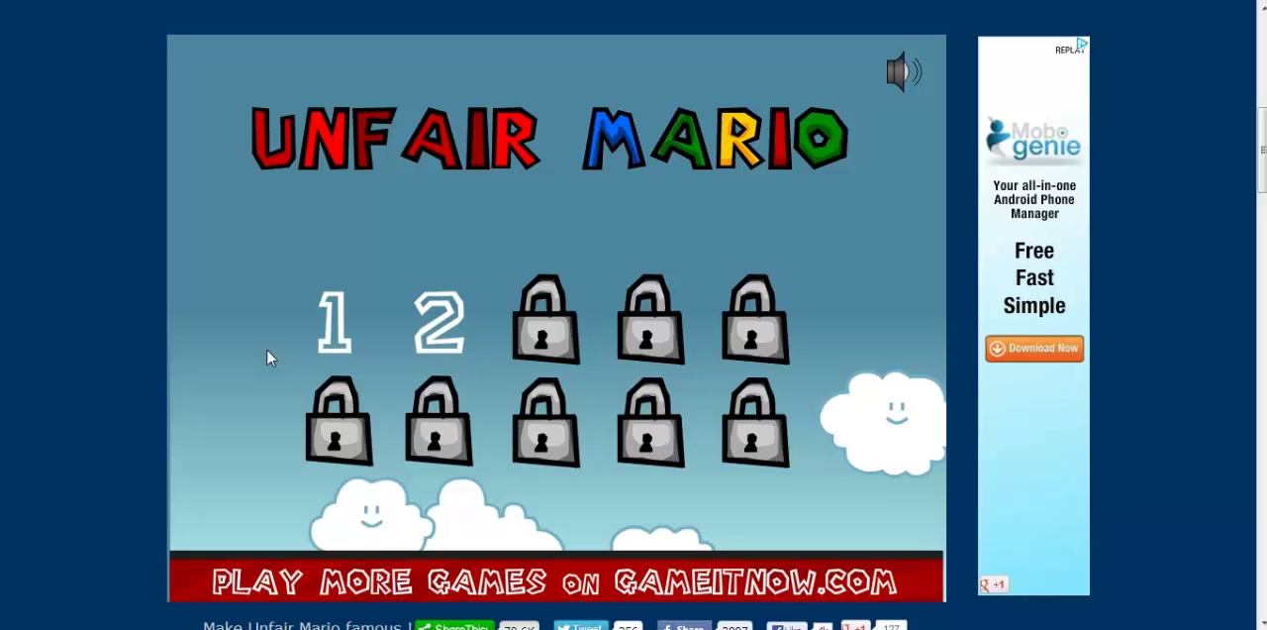
Select level 2 and walk Mario right until he dies, reaching 28 deaths.
{"action": "left_click", "coordinate": [425, 309]}
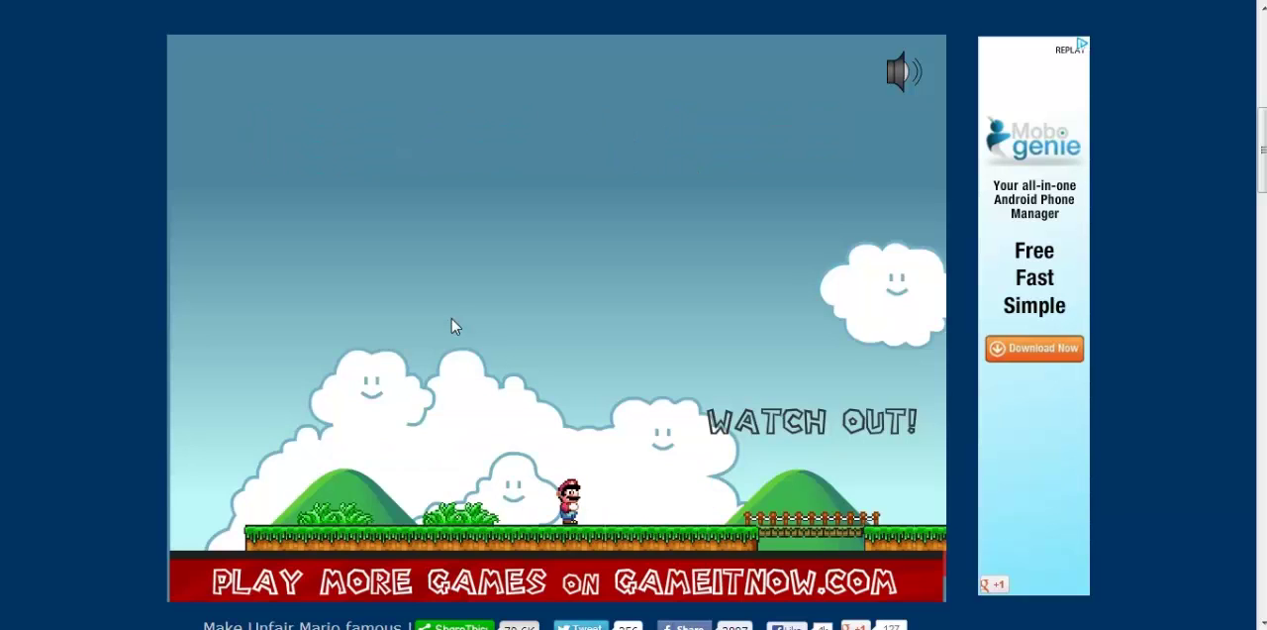
{"action": "key", "text": "Left"}
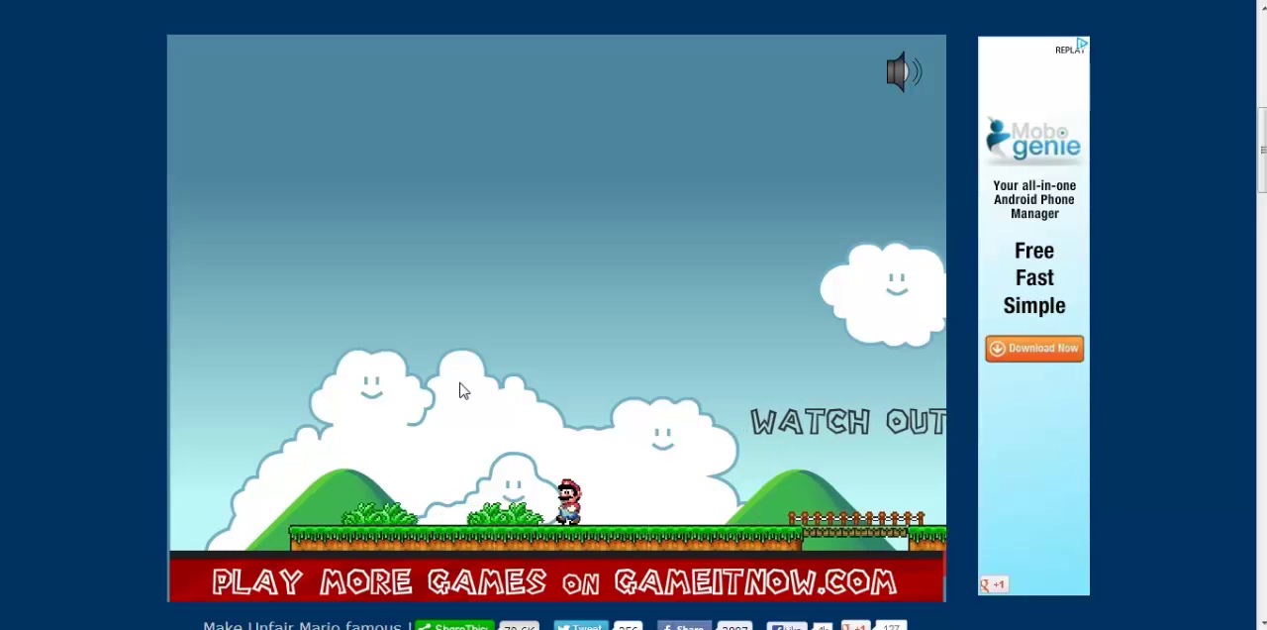
{"action": "key", "text": "Right"}
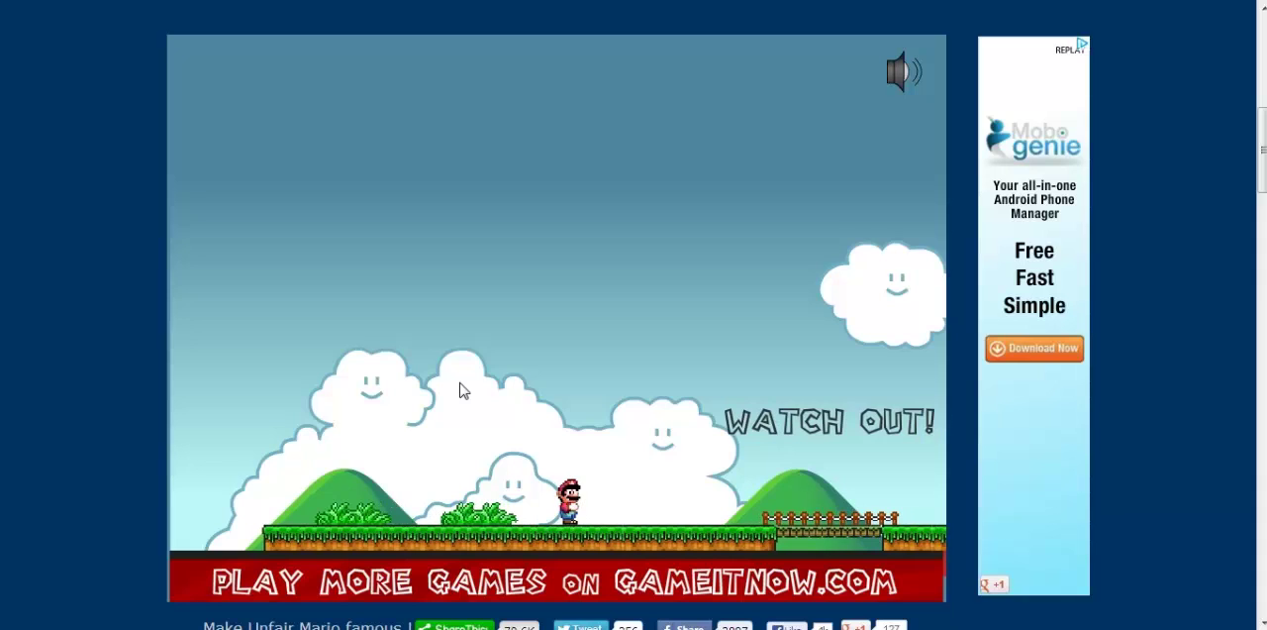
{"action": "key", "text": "Right"}
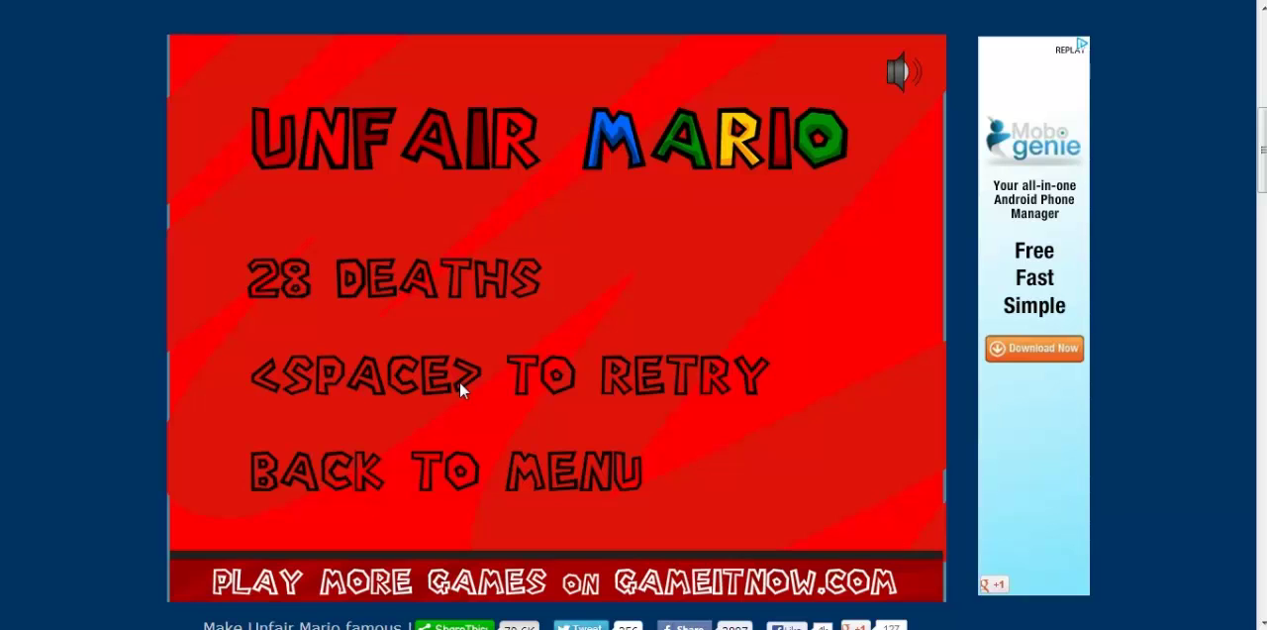
Retry level 2 from the death screen twice, the second time after death 29.
{"action": "key", "text": "space"}
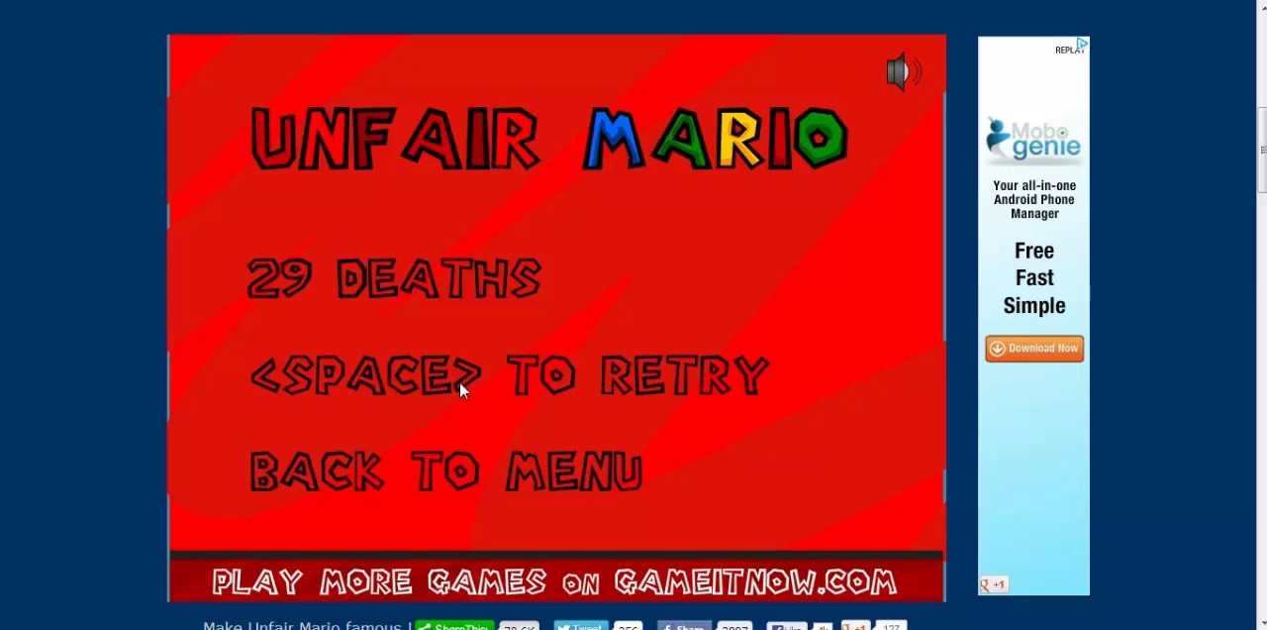
{"action": "key", "text": "space"}
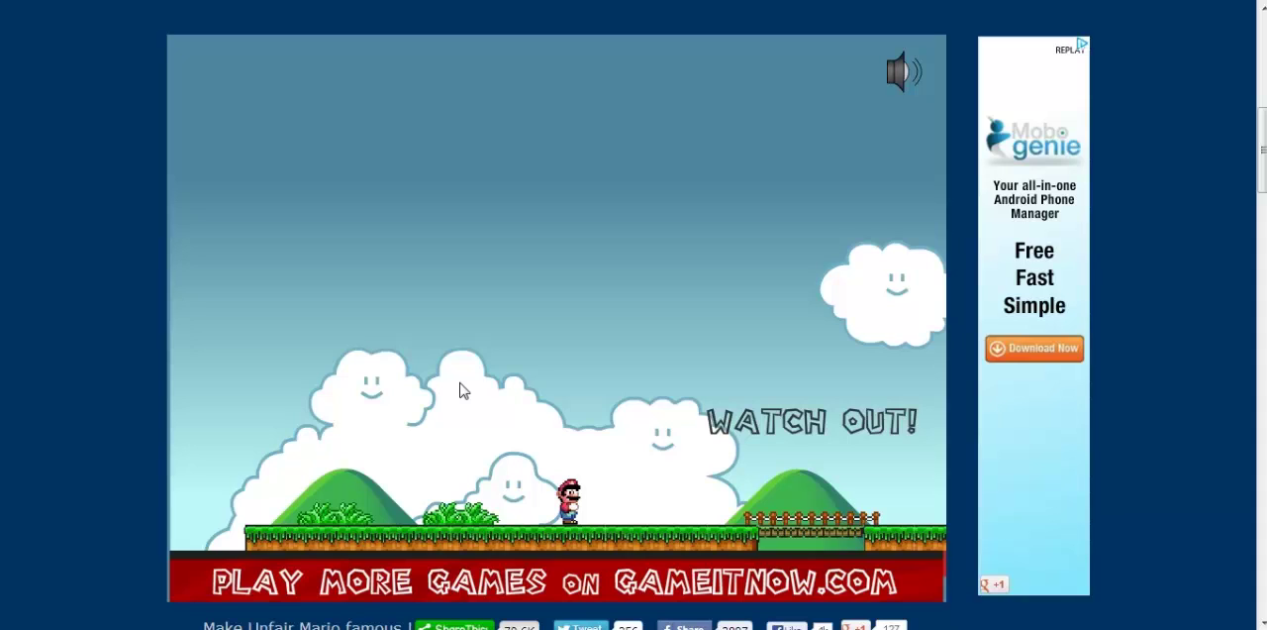
Walk Mario right toward the fence and jump past the trap.
{"action": "key", "text": "Right"}
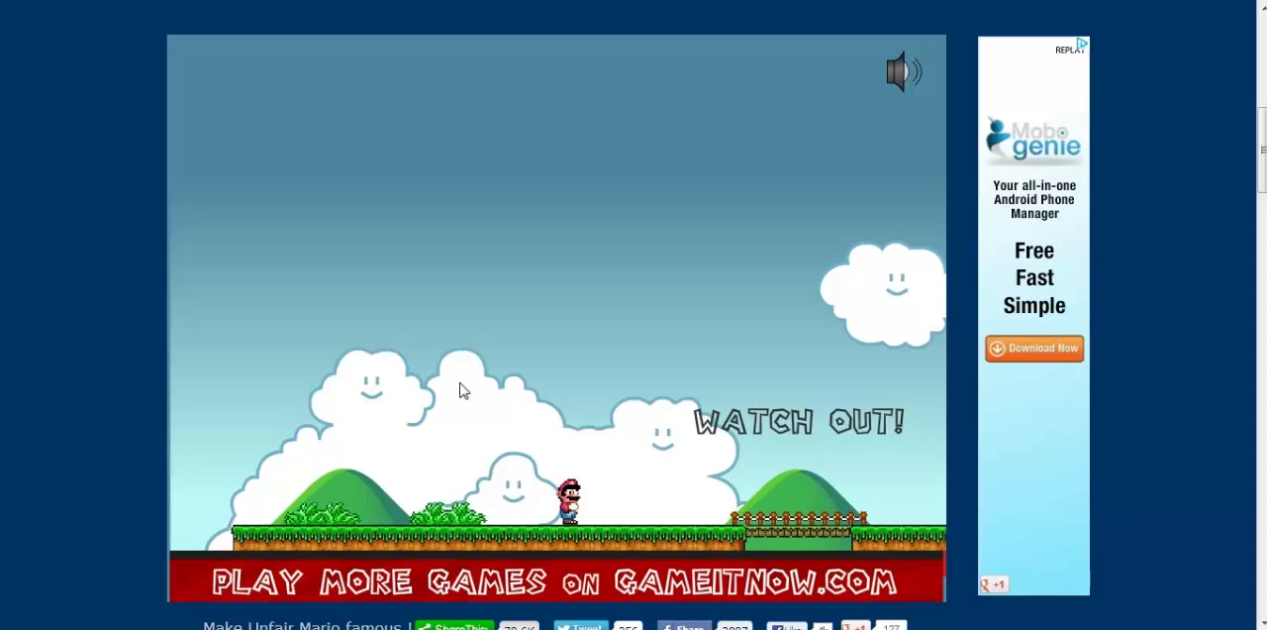
{"action": "key", "text": "Right"}
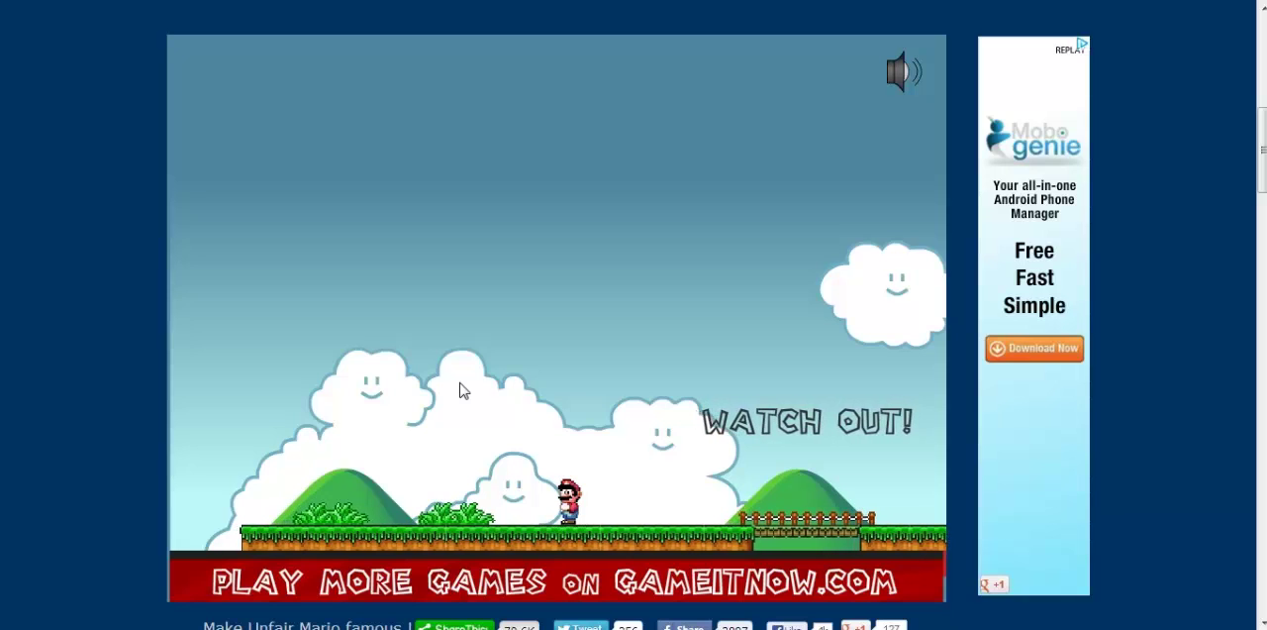
{"action": "key", "text": "Right"}
{"action": "key", "text": "Right"}
{"action": "key", "text": "Up"}
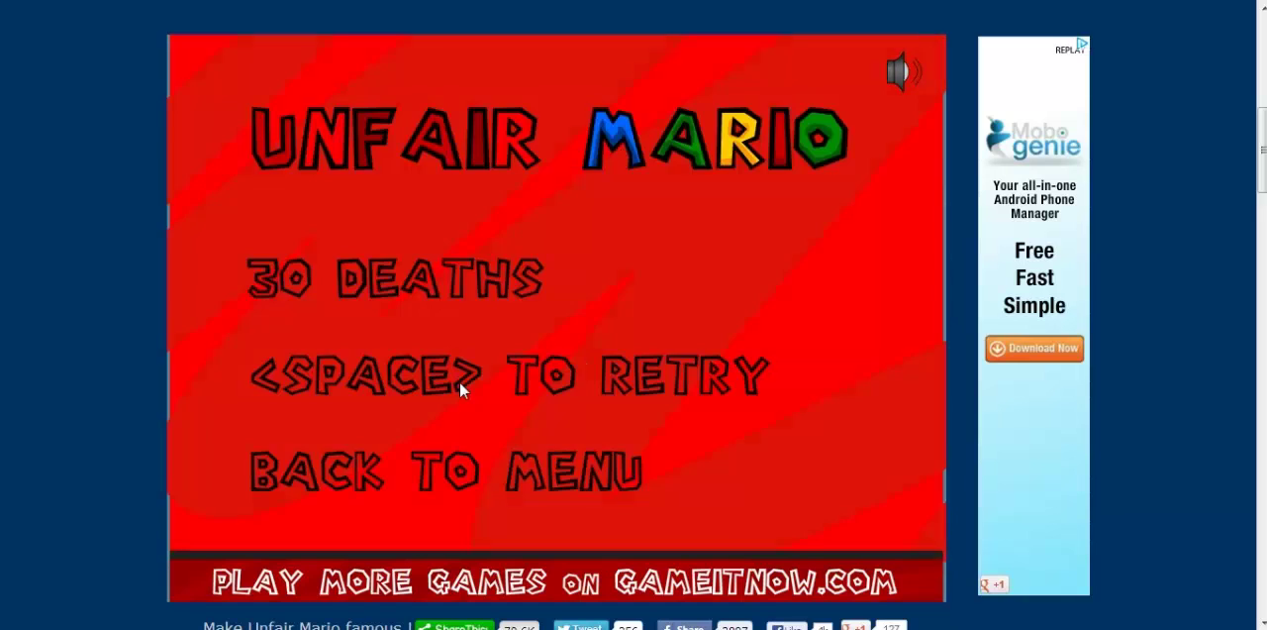
Retry and run Mario from the start toward the DON'T FALL IN! sign.
{"action": "key", "text": "space"}
{"action": "key", "text": "Right"}
{"action": "key", "text": "Up"}
{"action": "key", "text": "Right"}
{"action": "key", "text": "Right"}
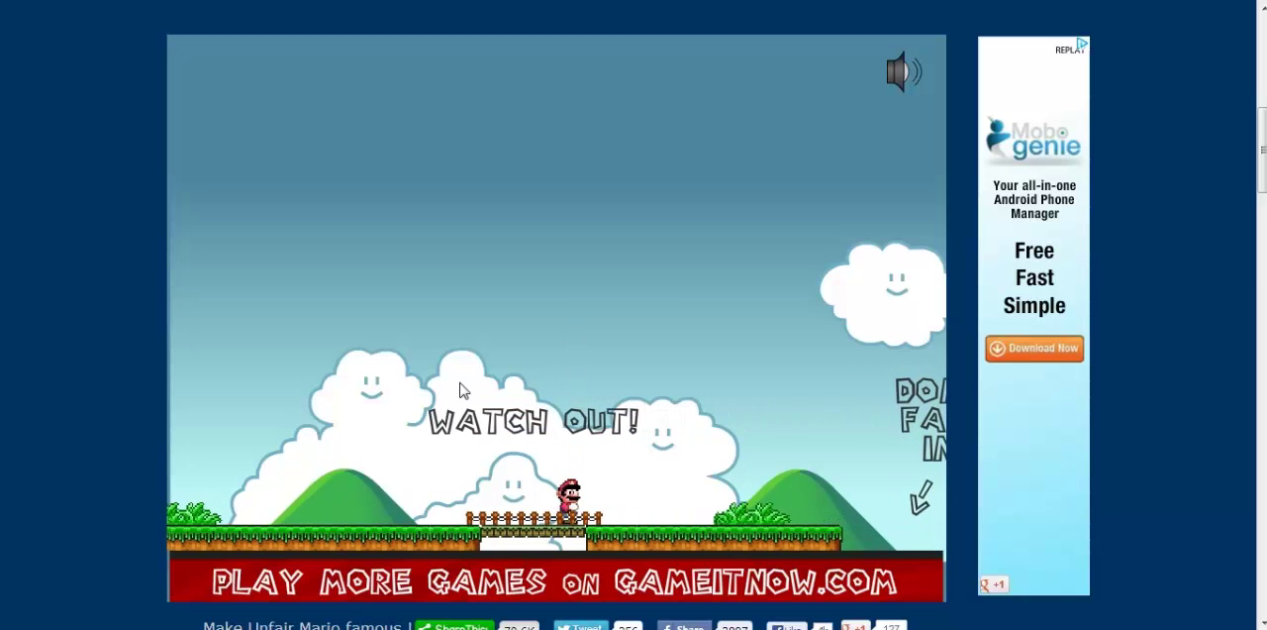
{"action": "key", "text": "Right"}
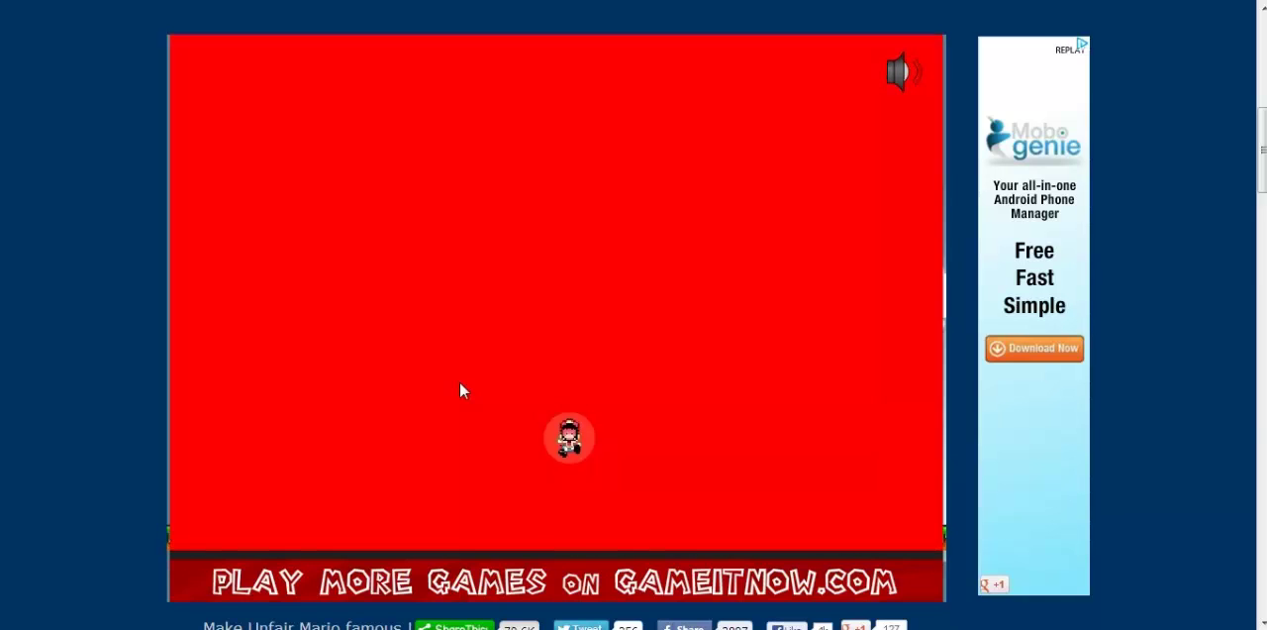
Retry and hop Mario across the bridge toward the pit.
{"action": "key", "text": "space"}
{"action": "key", "text": "Up"}
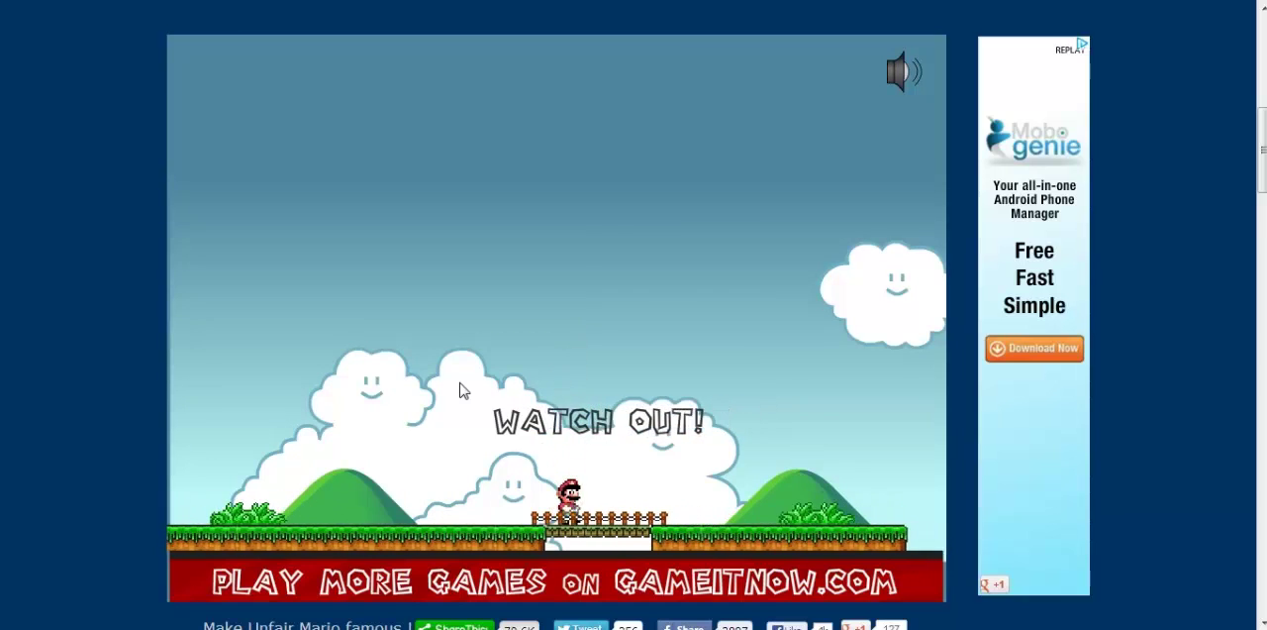
{"action": "key", "text": "Right"}
{"action": "key", "text": "Up"}
{"action": "key", "text": "Right"}
{"action": "key", "text": "Up"}
{"action": "key", "text": "Right"}
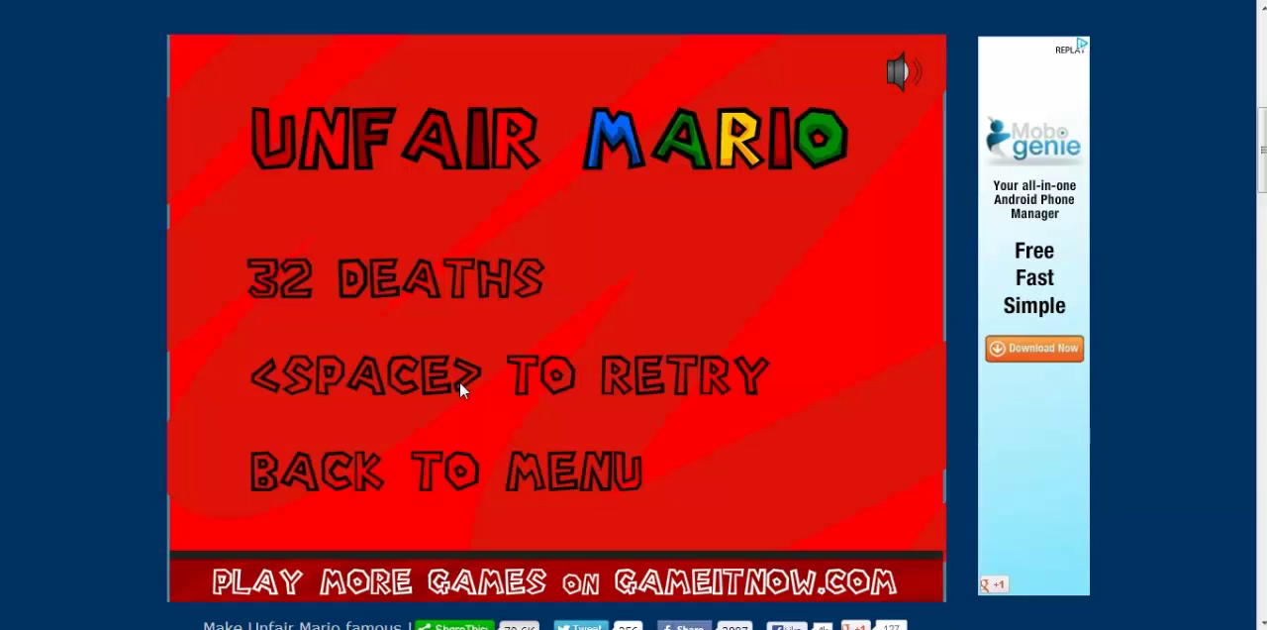
Retry and try to jump Mario over the pit.
{"action": "key", "text": "space"}
{"action": "key", "text": "Right"}
{"action": "key", "text": "Up"}
{"action": "key", "text": "Right"}
{"action": "key", "text": "Up"}
{"action": "key", "text": "Right"}
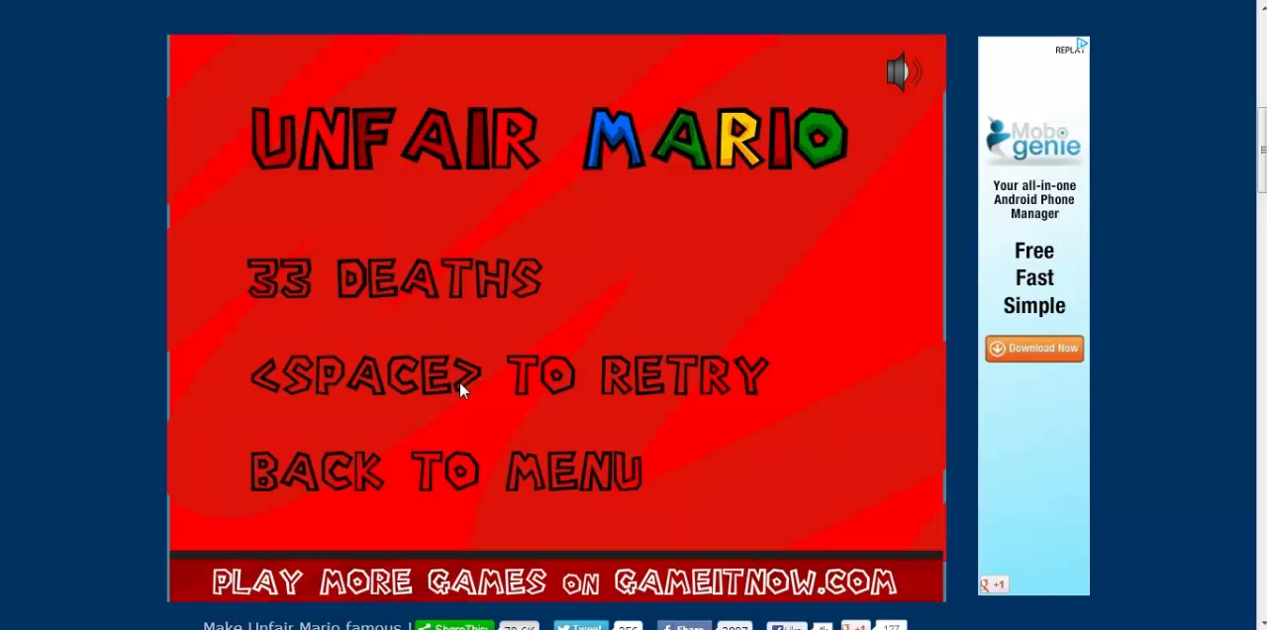
Retry, jump the bridge and pass the sign, then attempt the pit again.
{"action": "key", "text": "space"}
{"action": "key", "text": "Right"}
{"action": "key", "text": "Up"}
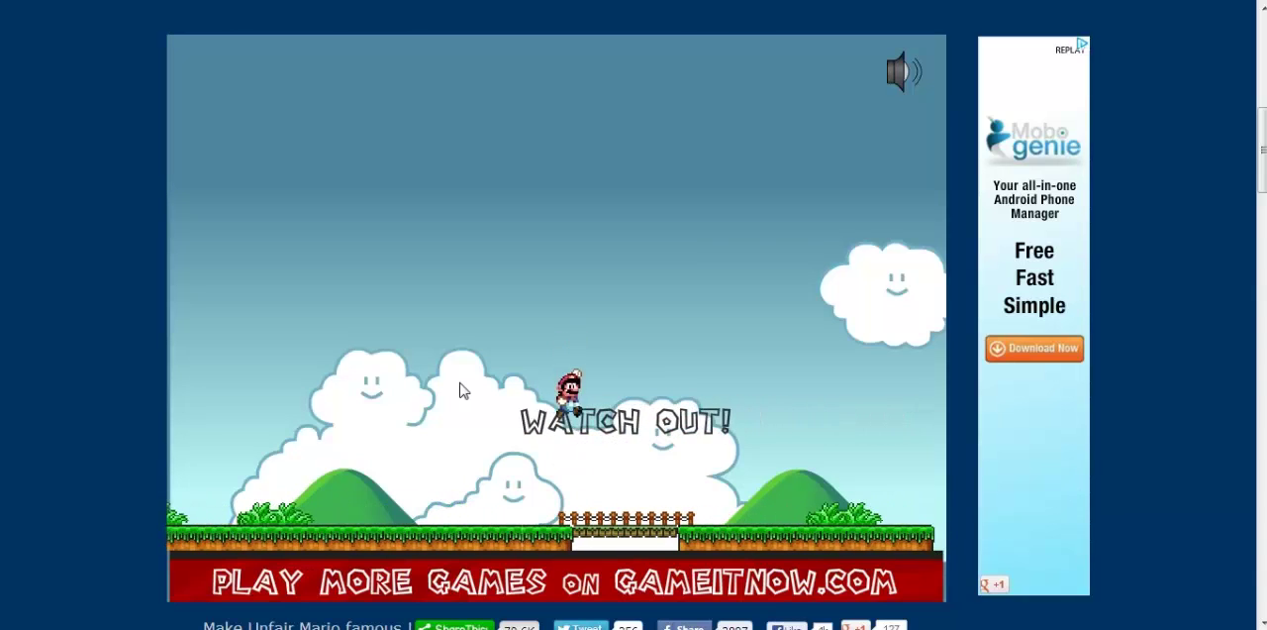
{"action": "key", "text": "Right"}
{"action": "key", "text": "Up"}
{"action": "key", "text": "Right"}
{"action": "key", "text": "Right"}
{"action": "key", "text": "Right"}
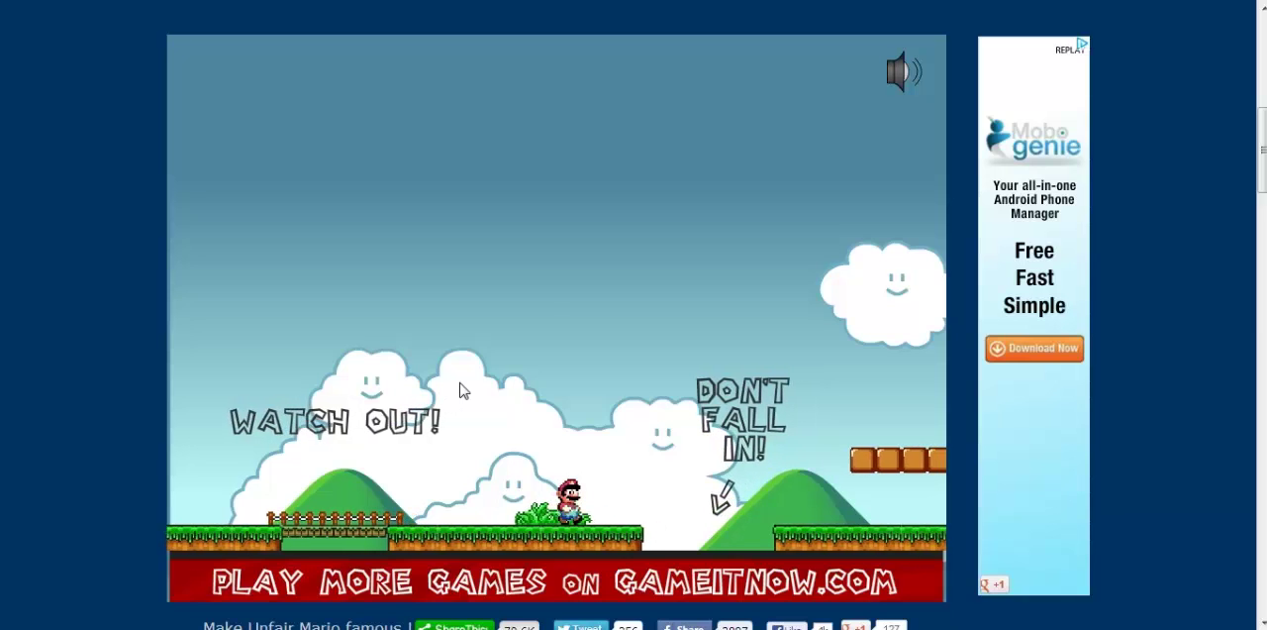
{"action": "key", "text": "Right"}
{"action": "key", "text": "Right"}
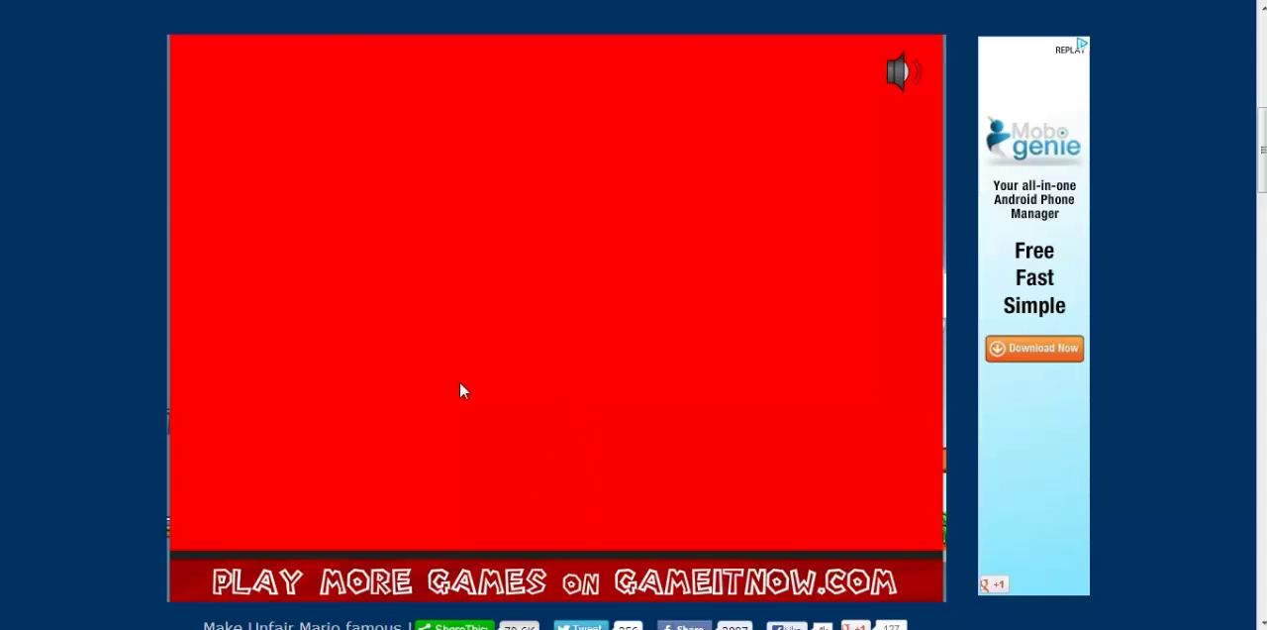
Retry and jump Mario onto and past the bridge, dying for the 35th time.
{"action": "key", "text": "space"}
{"action": "key", "text": "Right"}
{"action": "key", "text": "Up"}
{"action": "key", "text": "Right"}
{"action": "key", "text": "Right"}
{"action": "key", "text": "Up"}
{"action": "key", "text": "Right"}
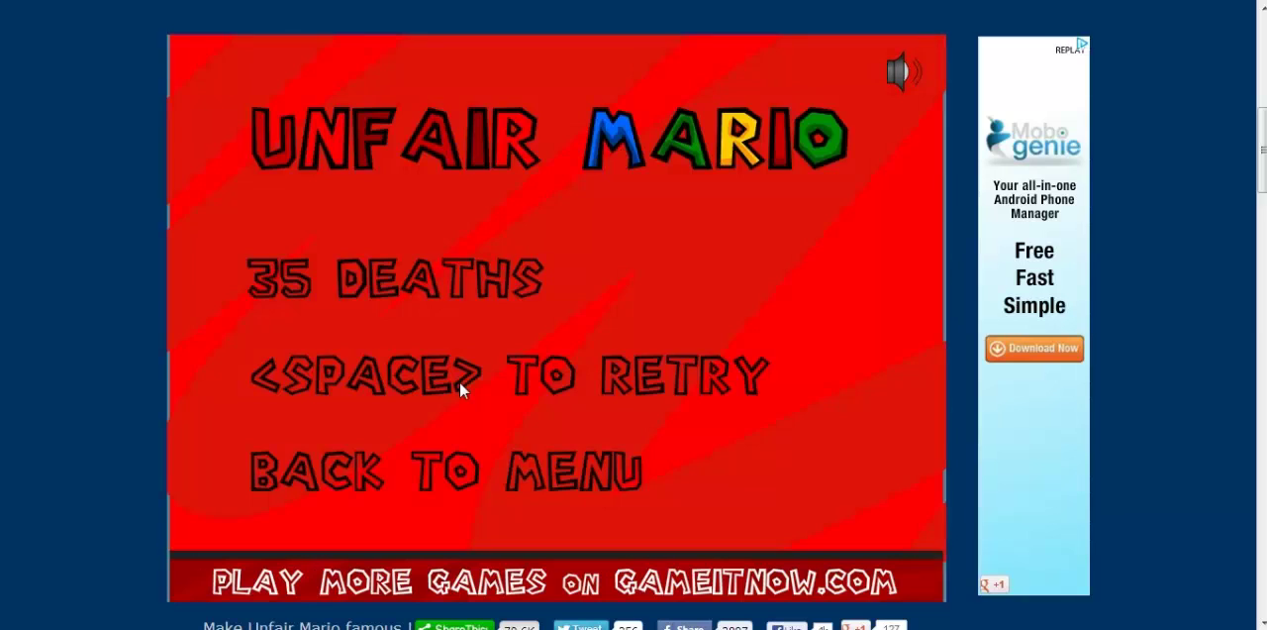
Retry and run Mario over the bridge onto the brick block.
{"action": "key", "text": "space"}
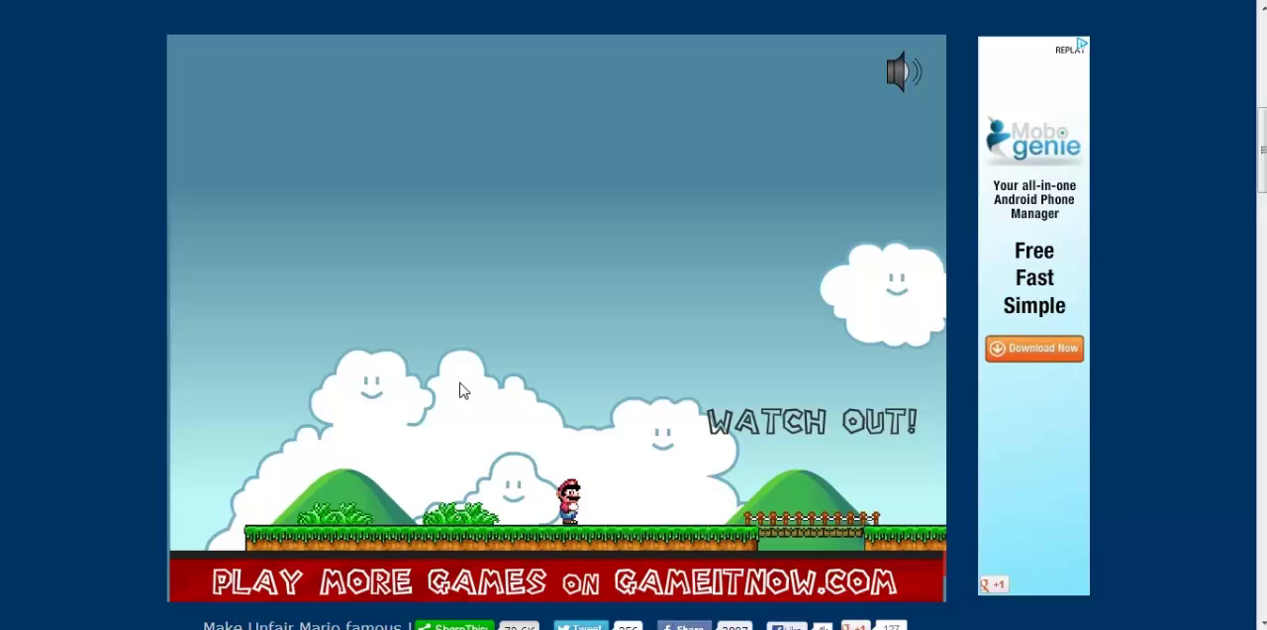
{"action": "key", "text": "Right"}
{"action": "key", "text": "Up"}
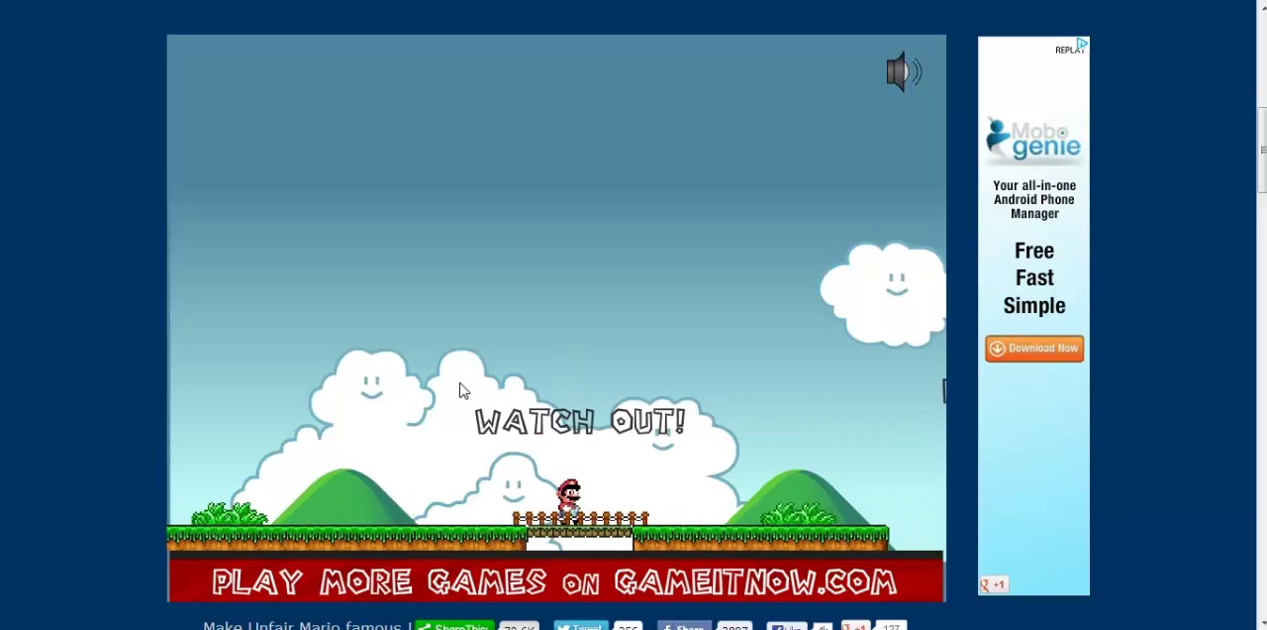
{"action": "key", "text": "Right"}
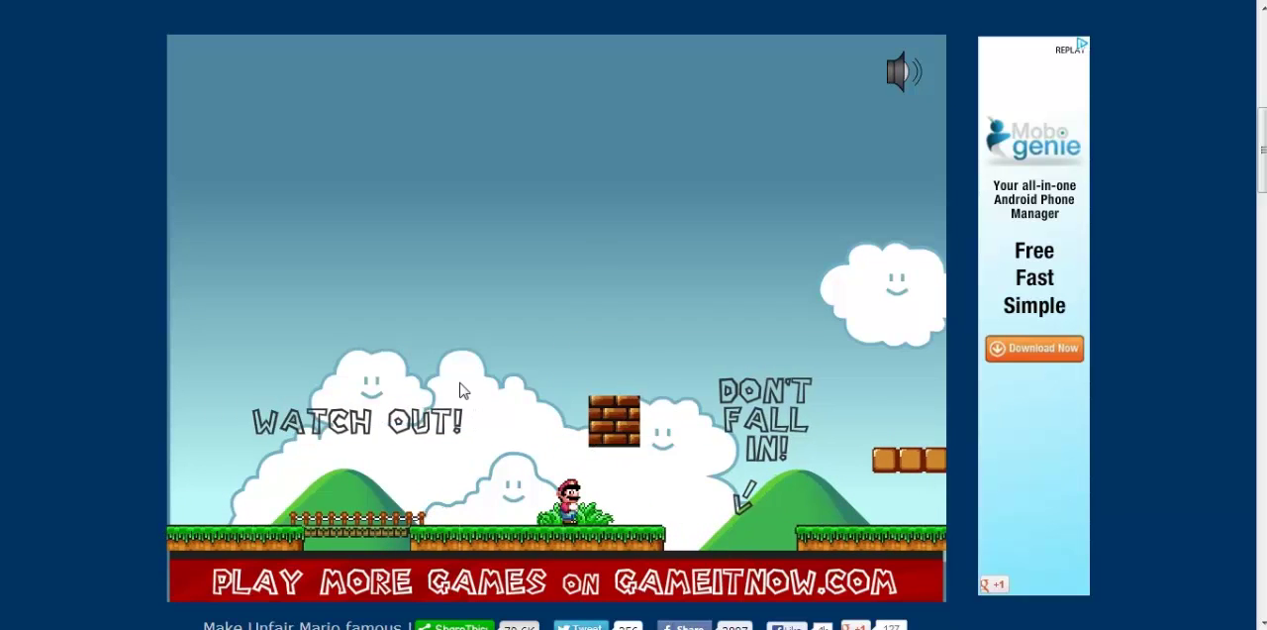
{"action": "key", "text": "Up"}
{"action": "key", "text": "Right"}
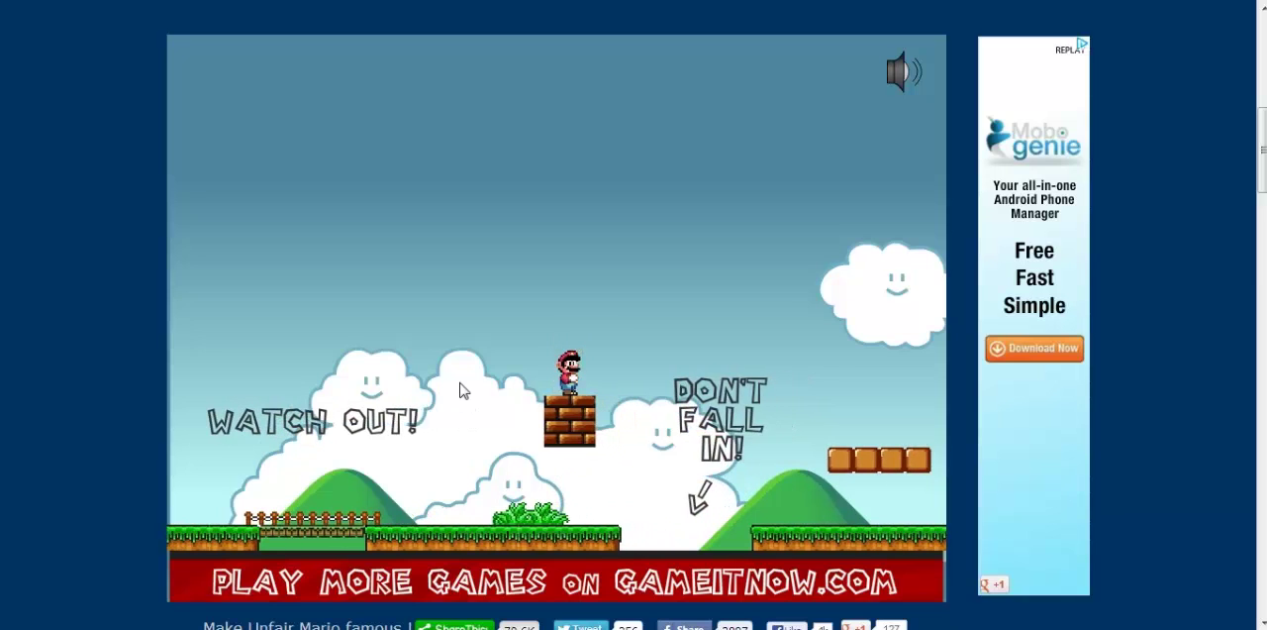
{"action": "key", "text": "Right"}
Bump the block to reveal hidden bricks, climb the platform, and jump the pit.
{"action": "key", "text": "Left"}
{"action": "key", "text": "Right"}
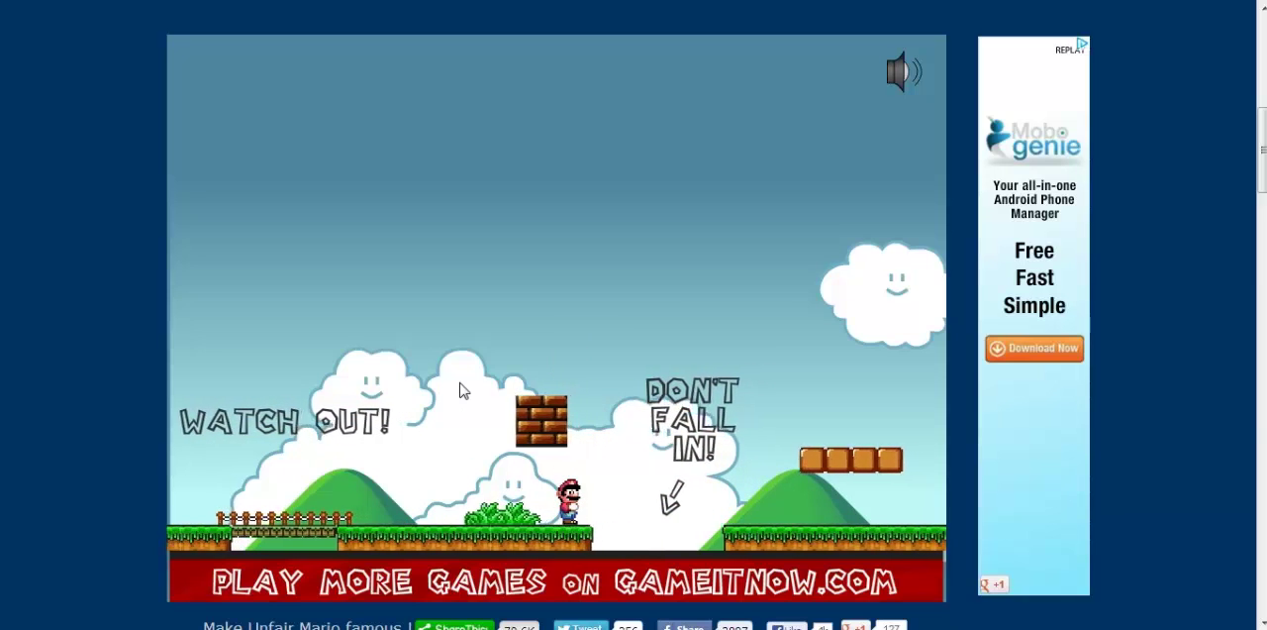
{"action": "key", "text": "Up"}
{"action": "key", "text": "Left"}
{"action": "key", "text": "Up"}
{"action": "key", "text": "Up"}
{"action": "key", "text": "Right"}
{"action": "key", "text": "Up"}
{"action": "key", "text": "Right"}
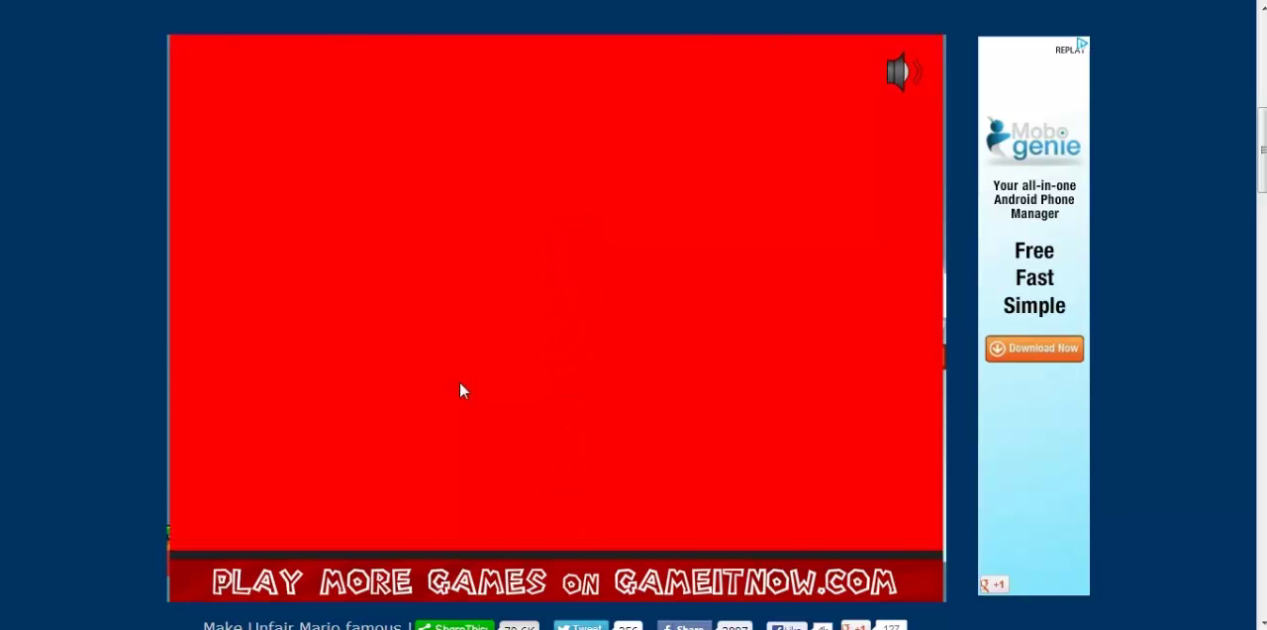
Retry twice, then leap the gap toward the floating blocks, reaching 38 deaths.
{"action": "key", "text": "space"}
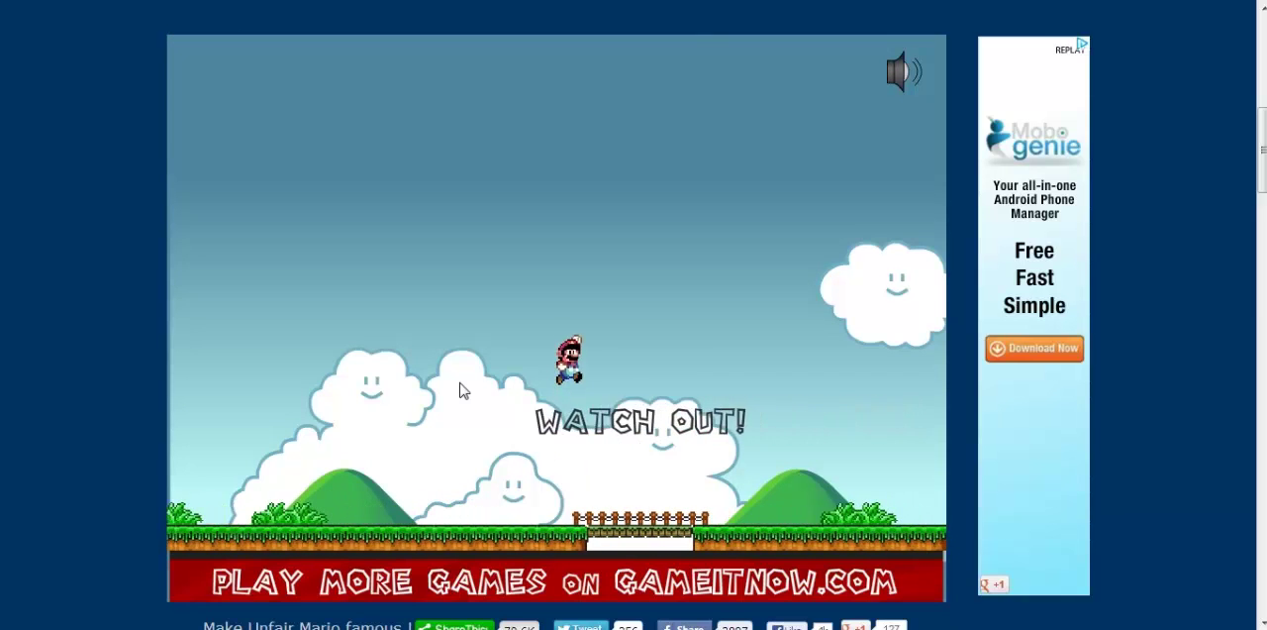
{"action": "key", "text": "Right"}
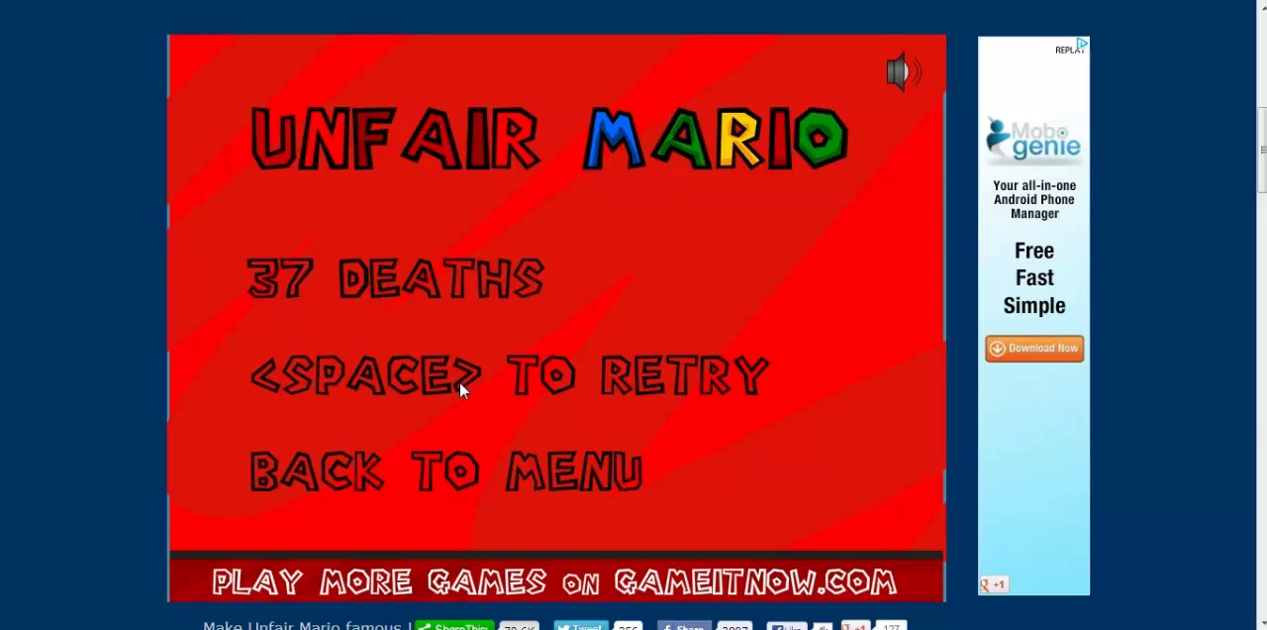
{"action": "key", "text": "space"}
{"action": "key", "text": "Right"}
{"action": "key", "text": "Up"}
{"action": "key", "text": "Up"}
{"action": "key", "text": "Right"}
{"action": "key", "text": "Right"}
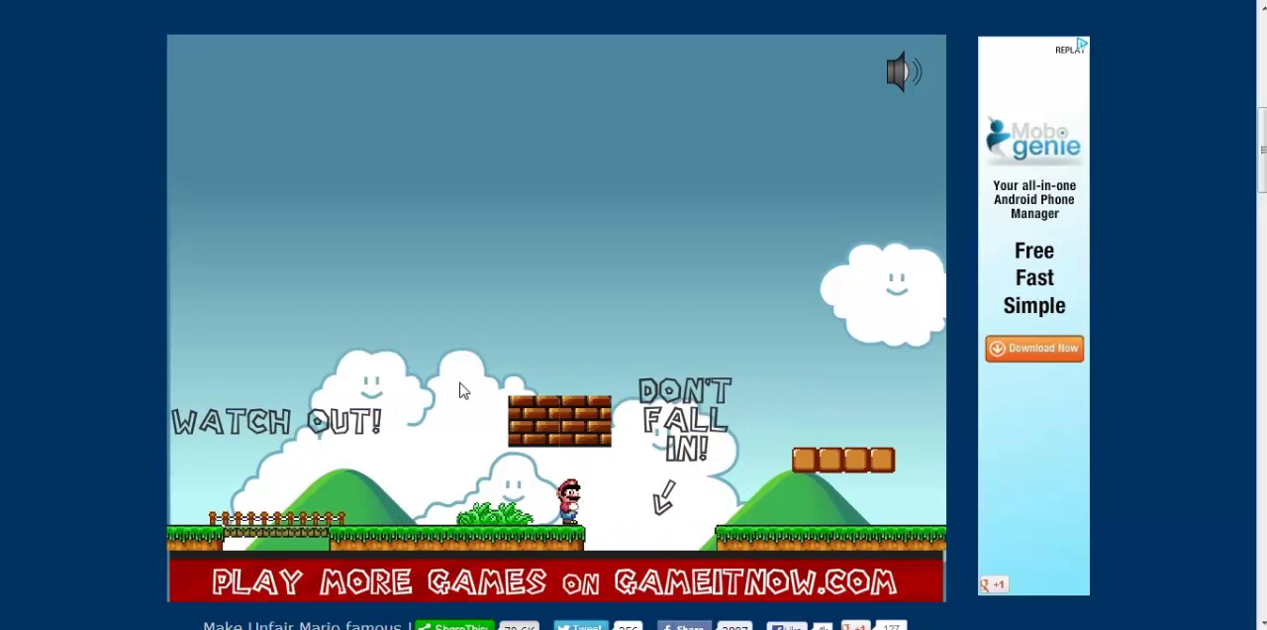
{"action": "key", "text": "Left"}
{"action": "key", "text": "Up"}
{"action": "key", "text": "Right"}
{"action": "key", "text": "Up"}
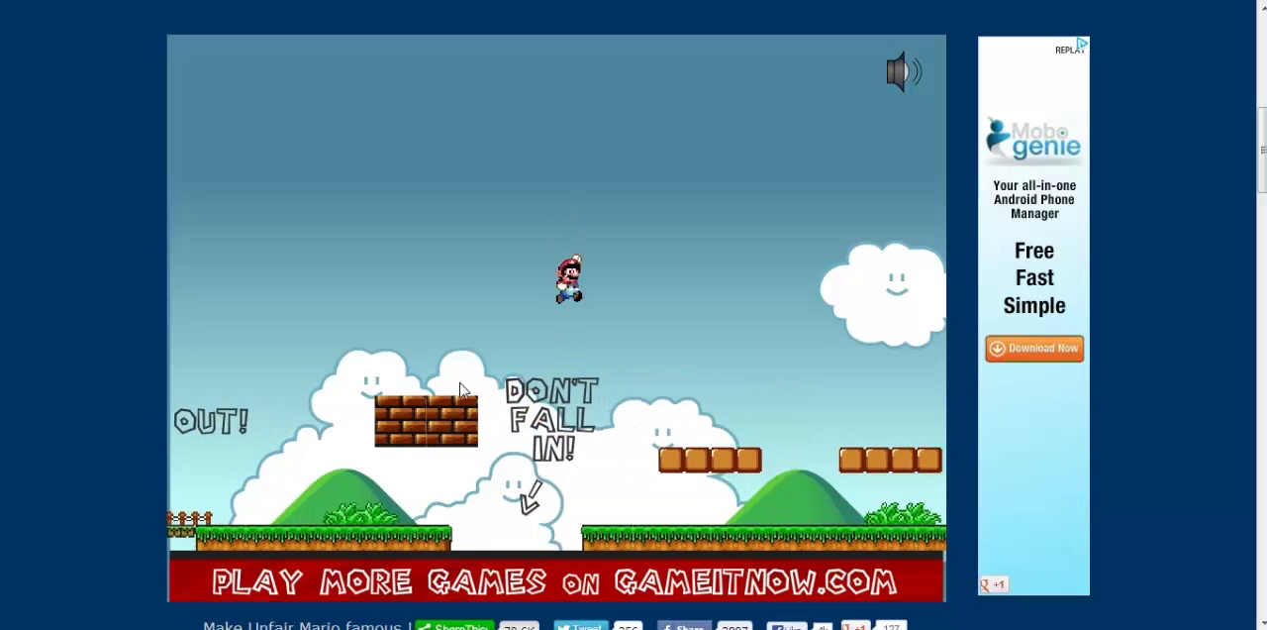
{"action": "key", "text": "Right"}
{"action": "key", "text": "Right"}
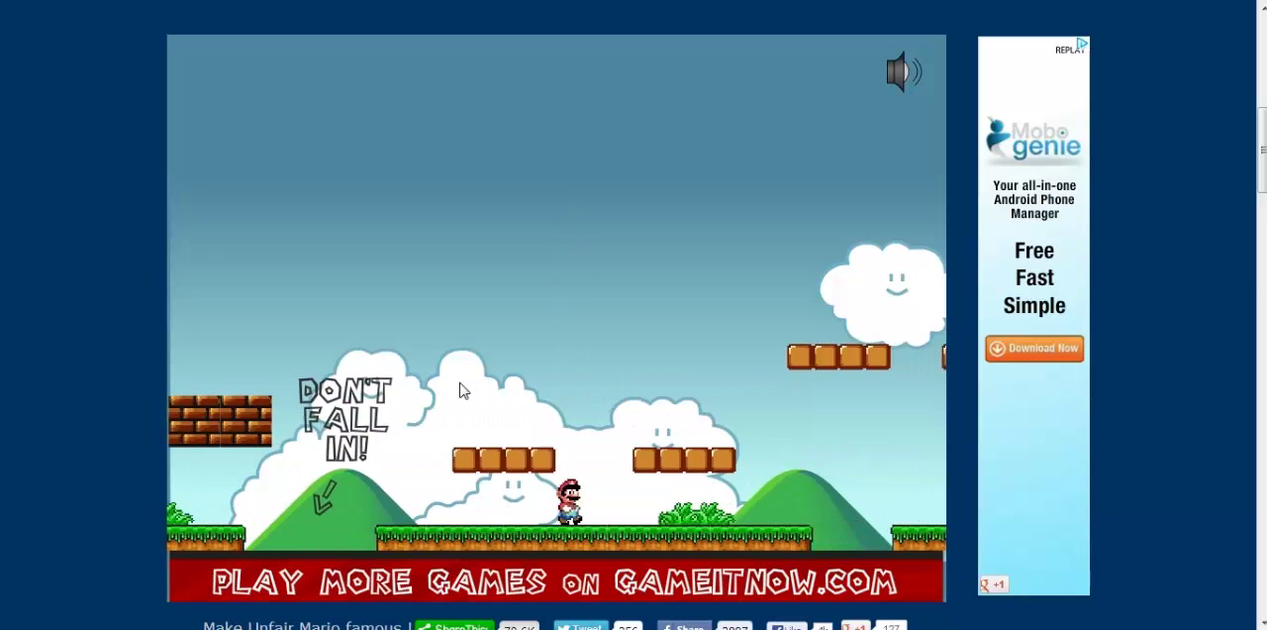
{"action": "key", "text": "Right"}
{"action": "key", "text": "Up"}
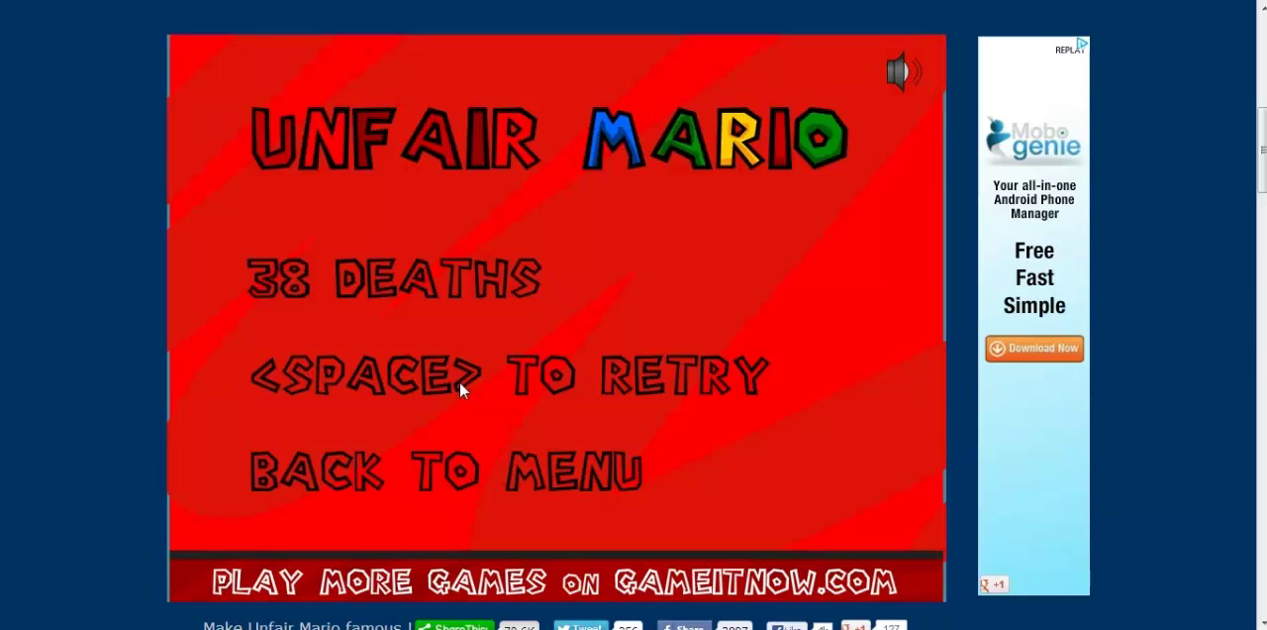
Retry, hop over the brick block, and jump high for the brick platform.
{"action": "key", "text": "space"}
{"action": "key", "text": "Right"}
{"action": "key", "text": "Up"}
{"action": "key", "text": "Right"}
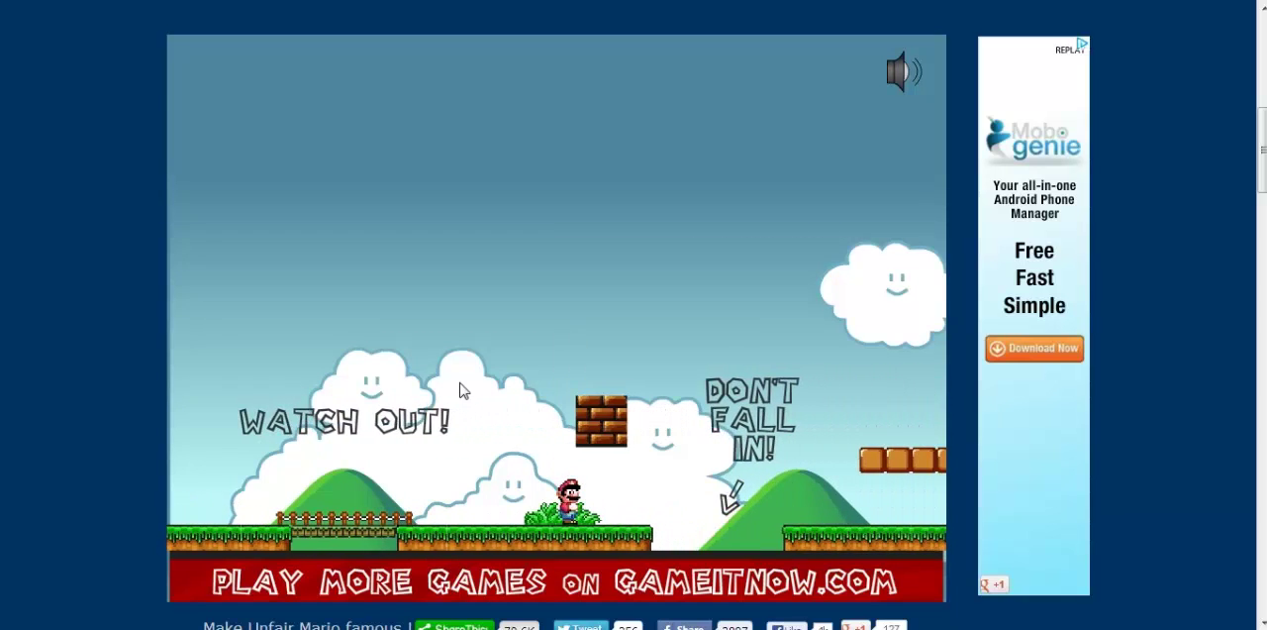
{"action": "key", "text": "Right"}
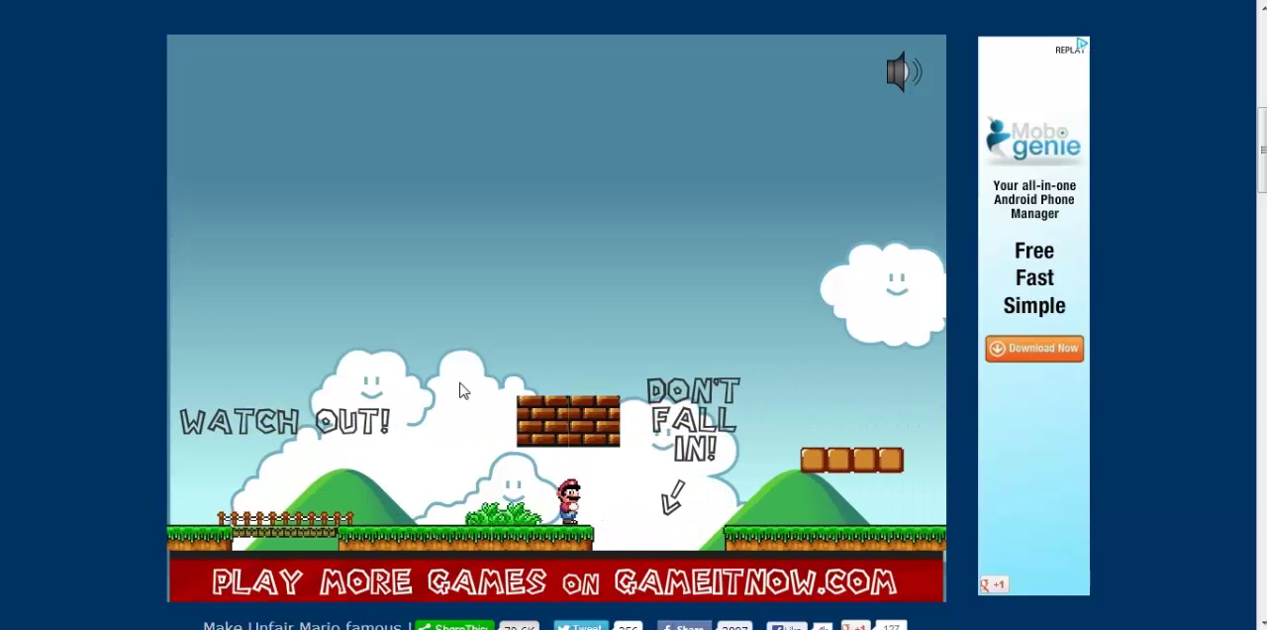
{"action": "key", "text": "Left"}
{"action": "key", "text": "Up"}
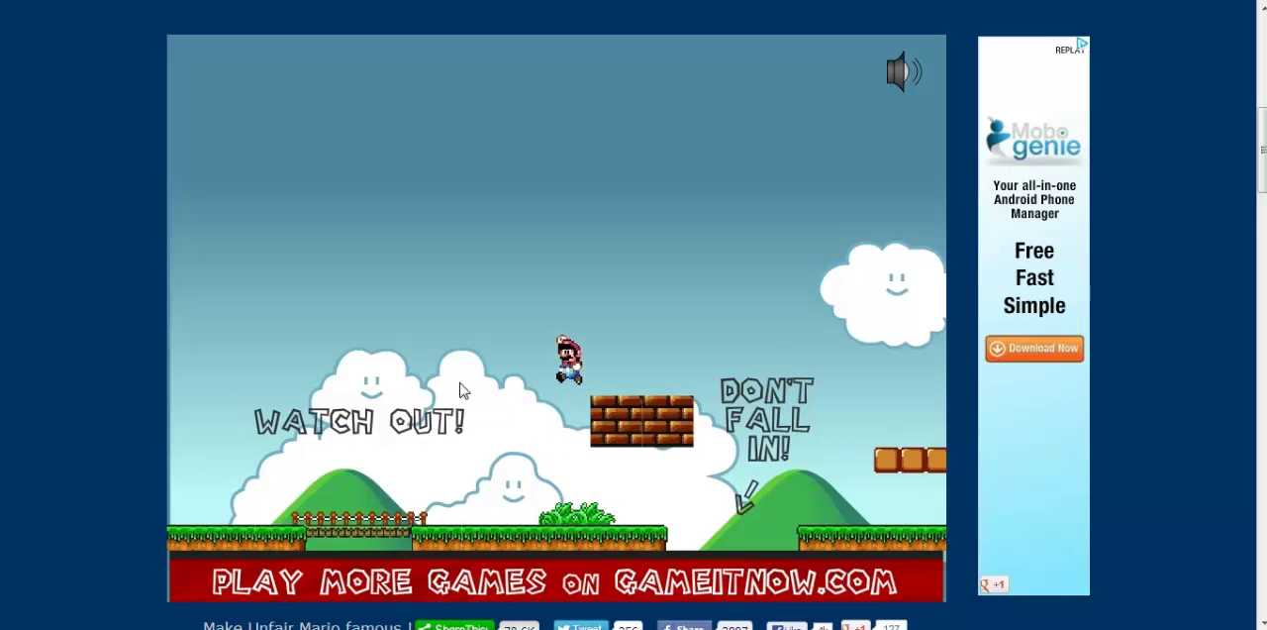
{"action": "key", "text": "Up"}
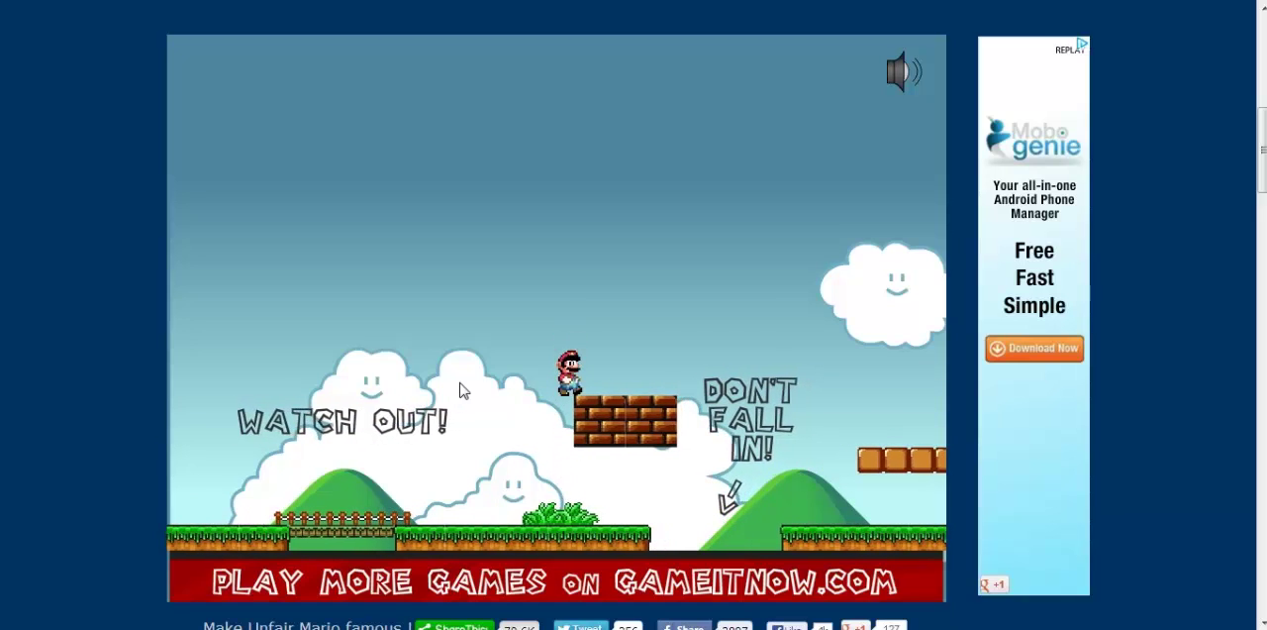
{"action": "key", "text": "Right"}
{"action": "key", "text": "Right"}
{"action": "key", "text": "Right"}
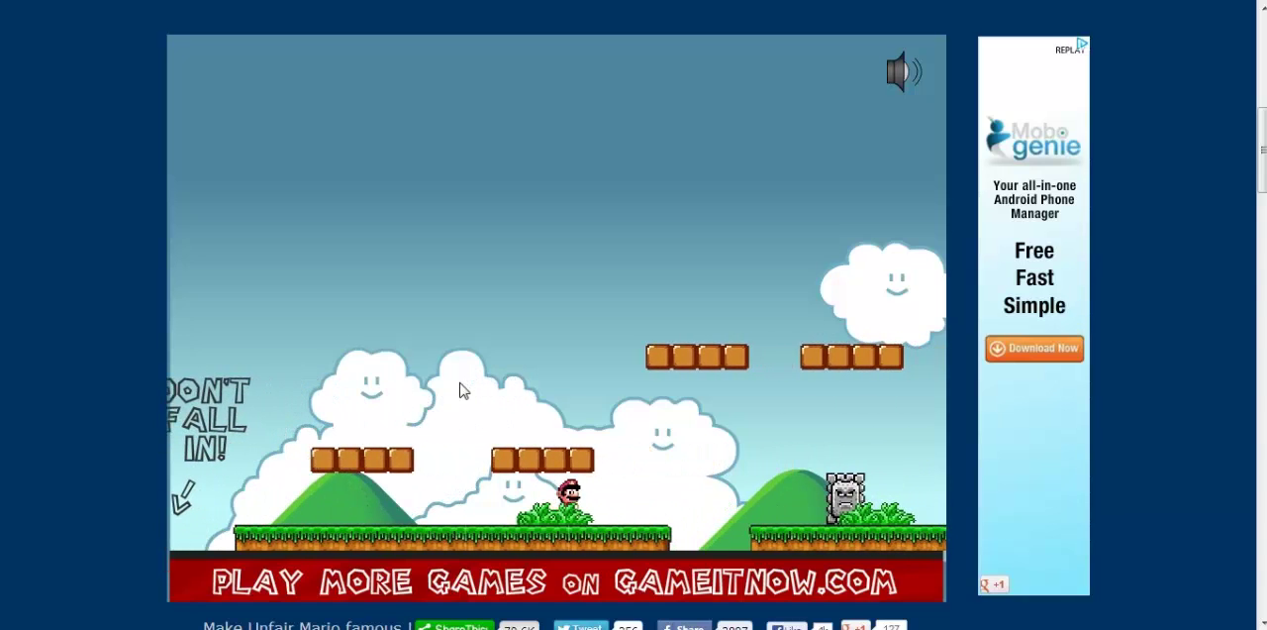
{"action": "key", "text": "Left"}
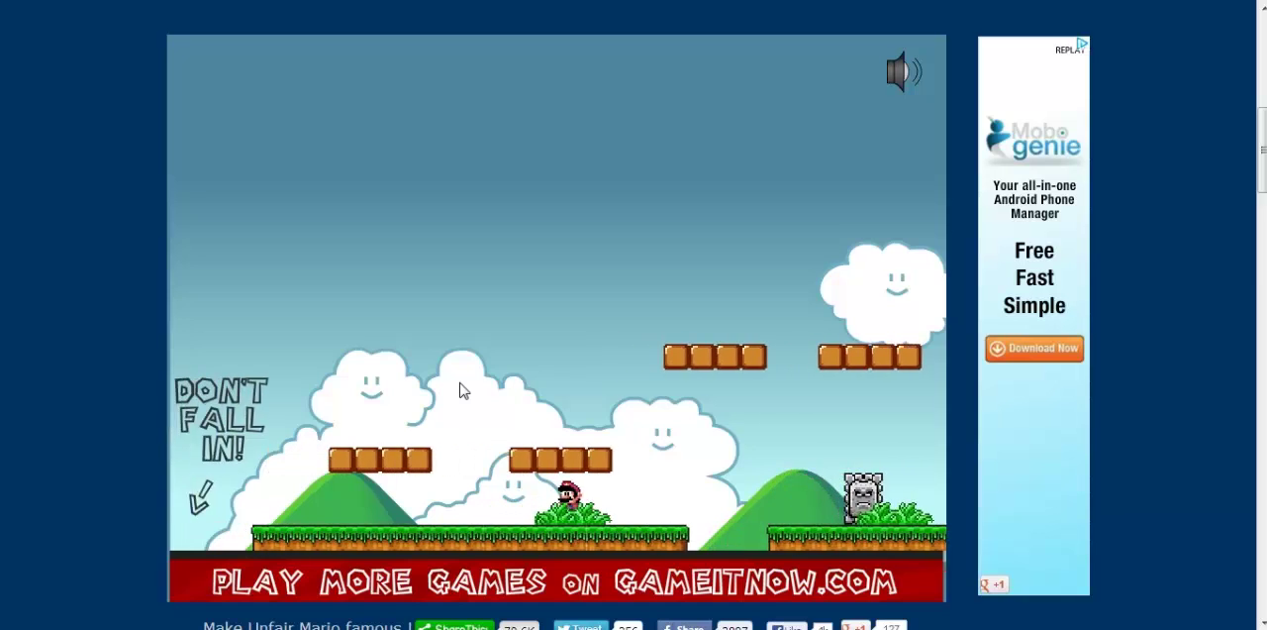
{"action": "key", "text": "Right"}
{"action": "key", "text": "Up"}
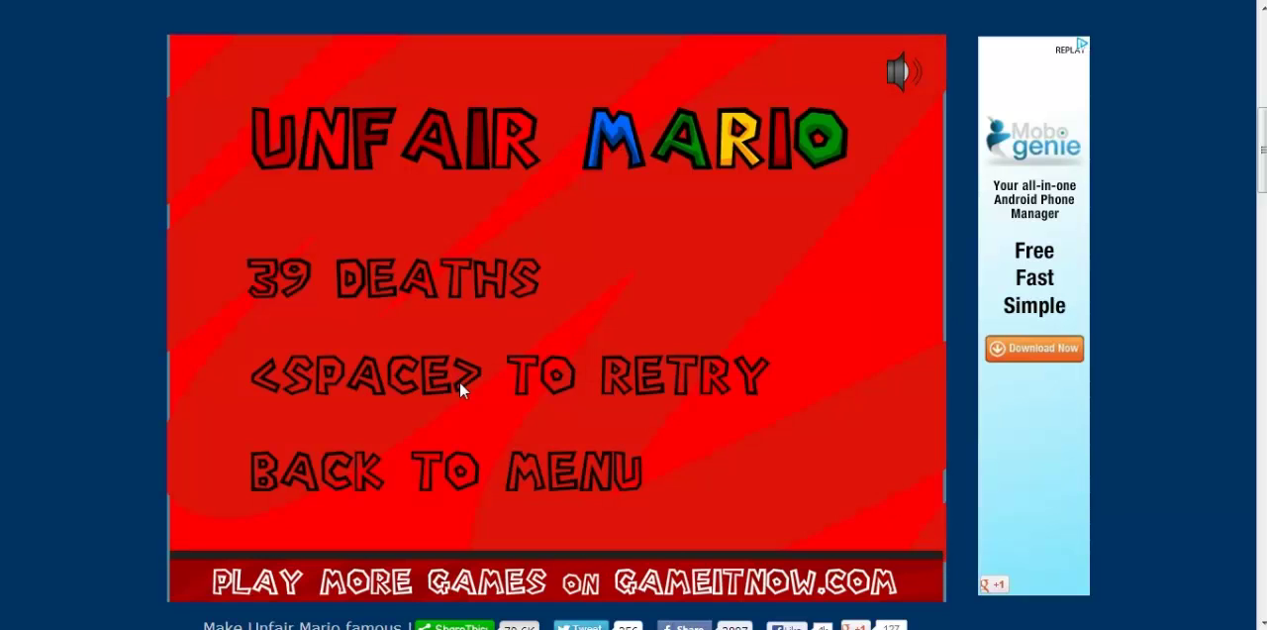
Retry, run through the level, and step back onto the brick platform.
{"action": "key", "text": "space"}
{"action": "key", "text": "Right"}
{"action": "key", "text": "Up"}
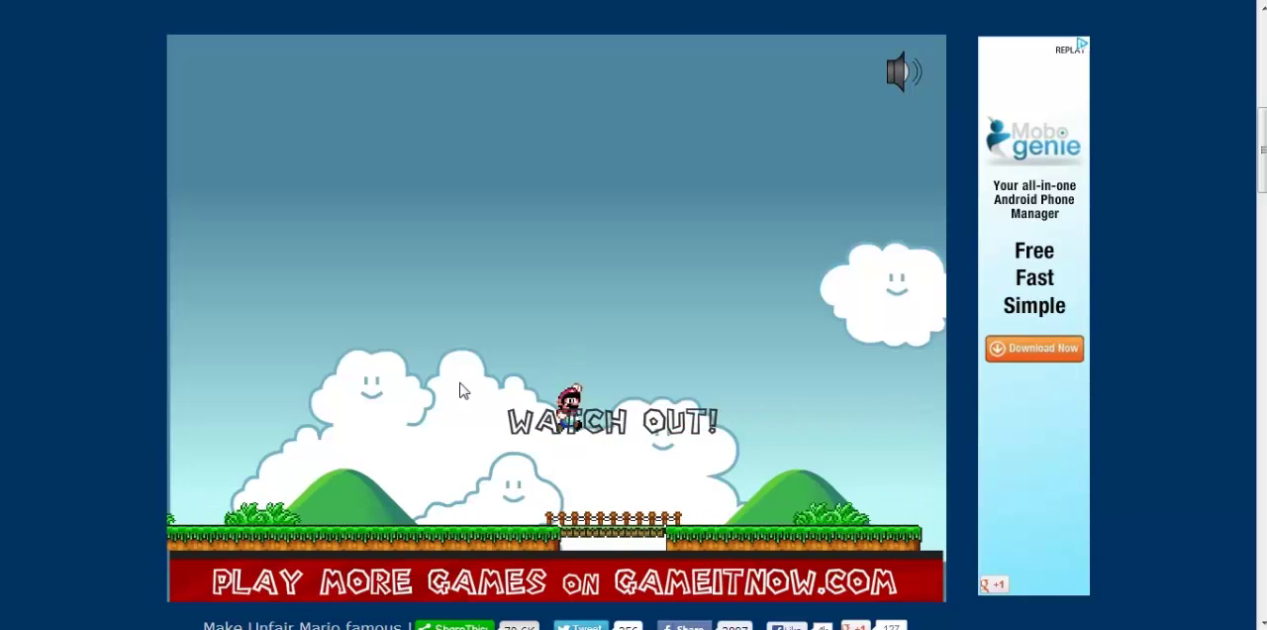
{"action": "key", "text": "Right"}
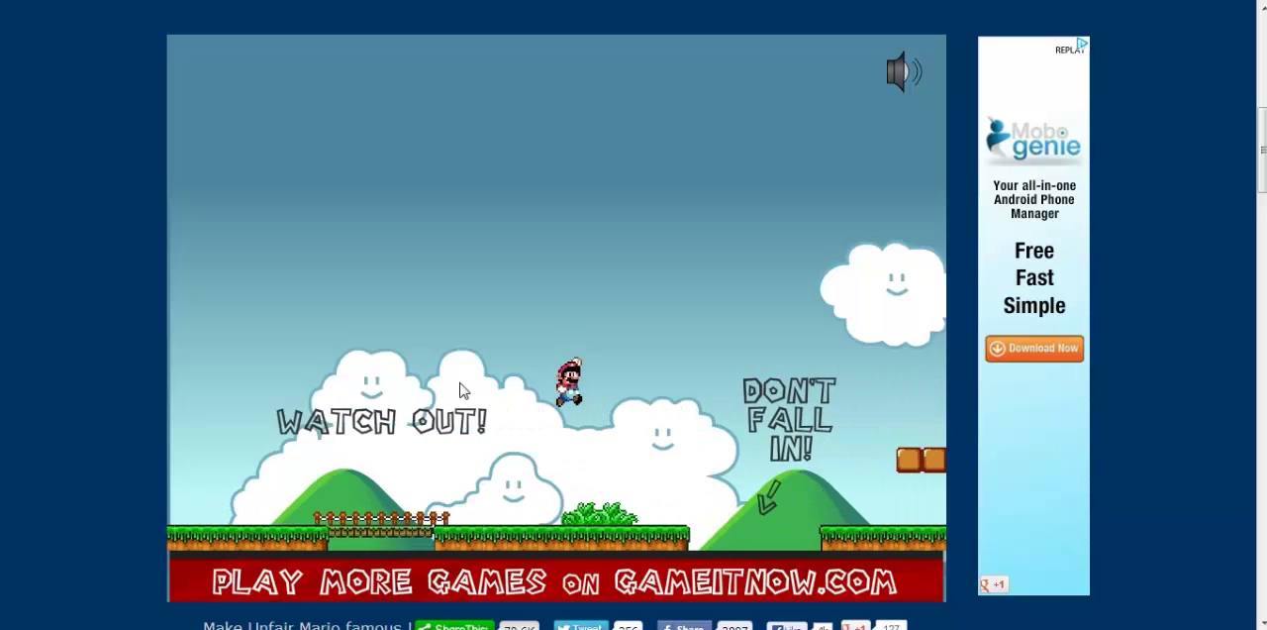
{"action": "key", "text": "Right"}
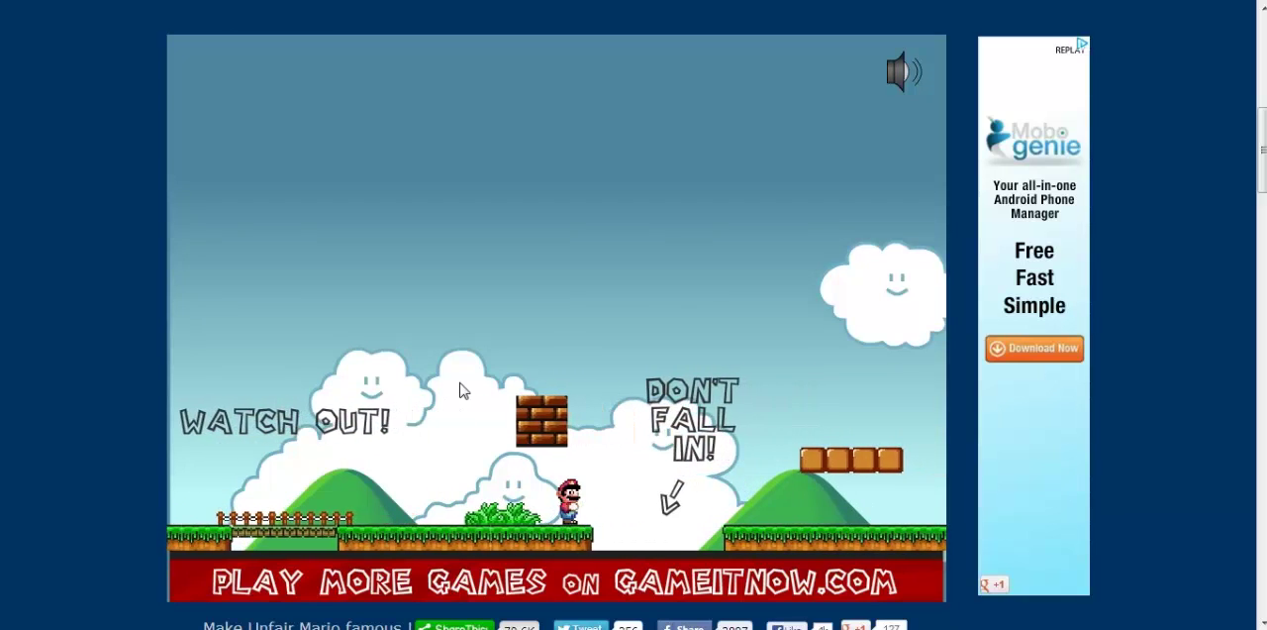
{"action": "key", "text": "Left"}
{"action": "key", "text": "Up"}
{"action": "key", "text": "Up"}
Jump past the bricks onto the upper block row and leap toward the staircase.
{"action": "key", "text": "Right"}
{"action": "key", "text": "Right"}
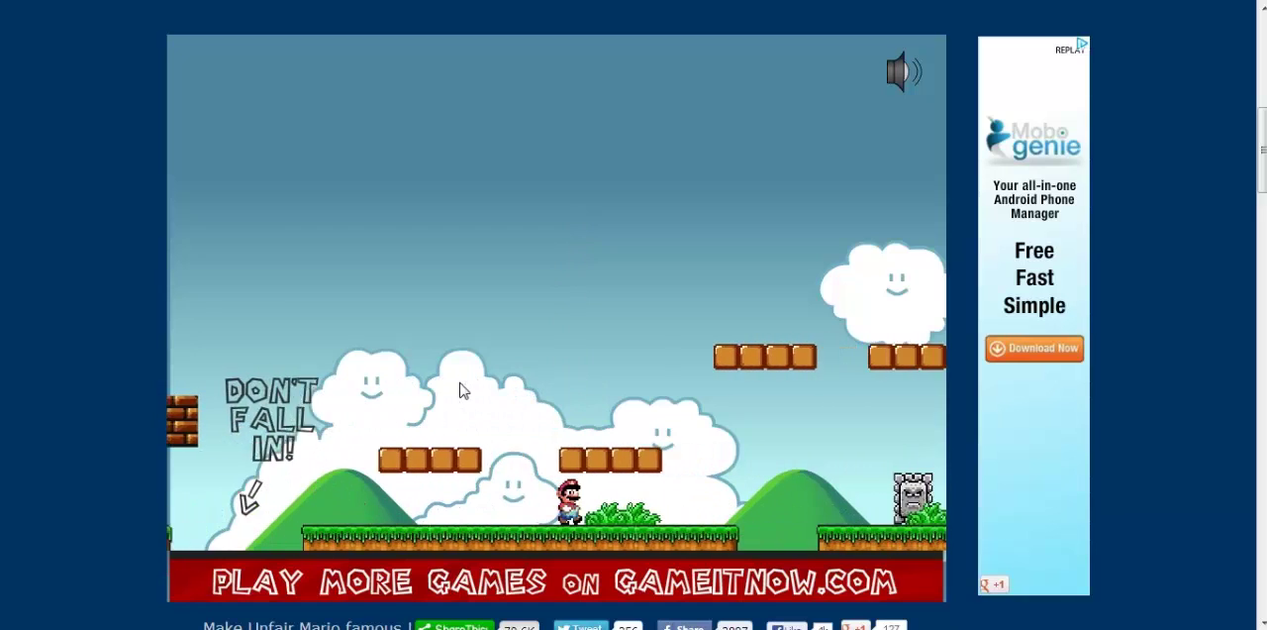
{"action": "key", "text": "Right"}
{"action": "key", "text": "Up"}
{"action": "key", "text": "Left"}
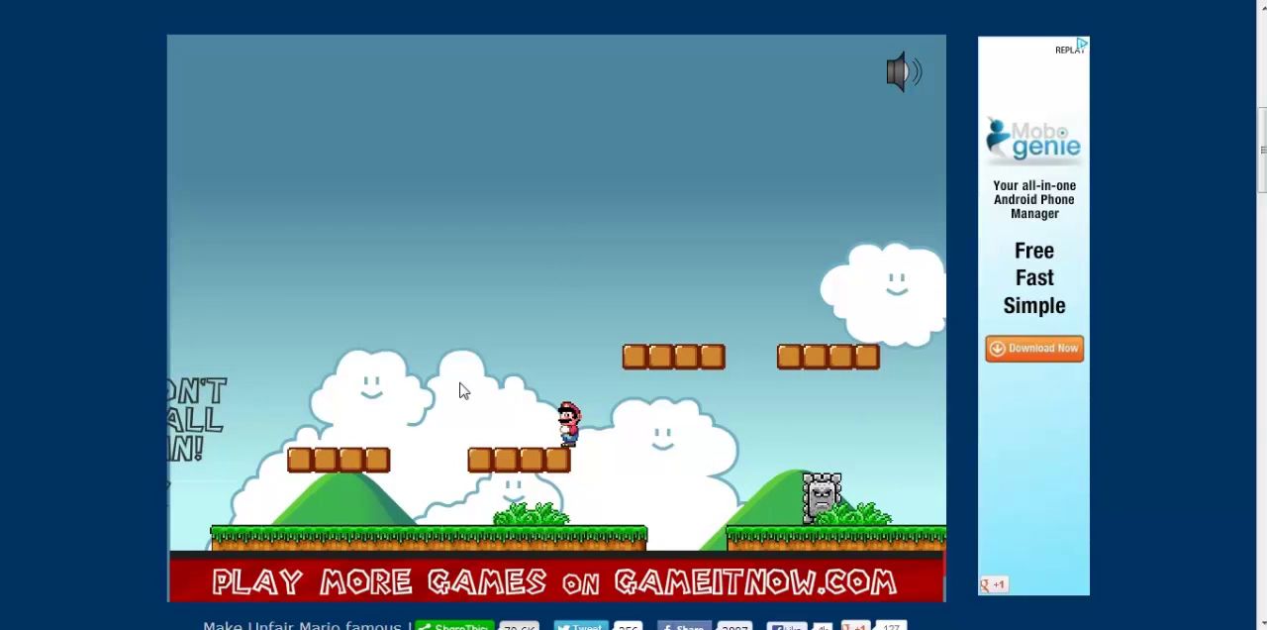
{"action": "key", "text": "Up"}
{"action": "key", "text": "Right"}
{"action": "key", "text": "Up"}
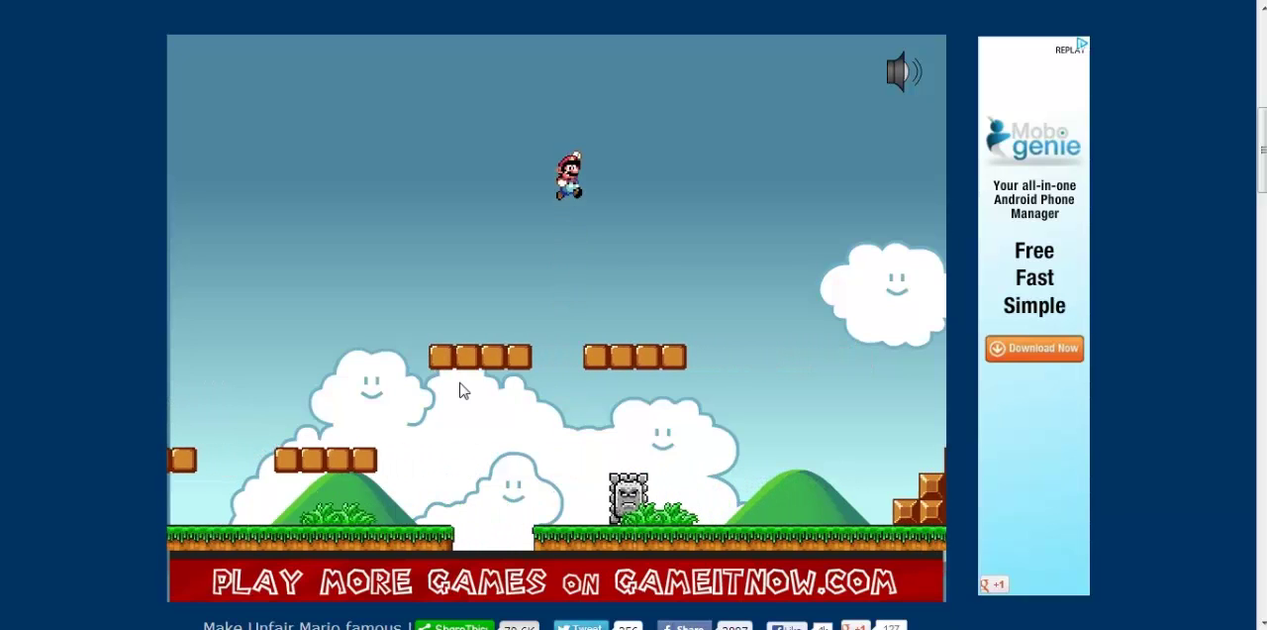
{"action": "key", "text": "Right"}
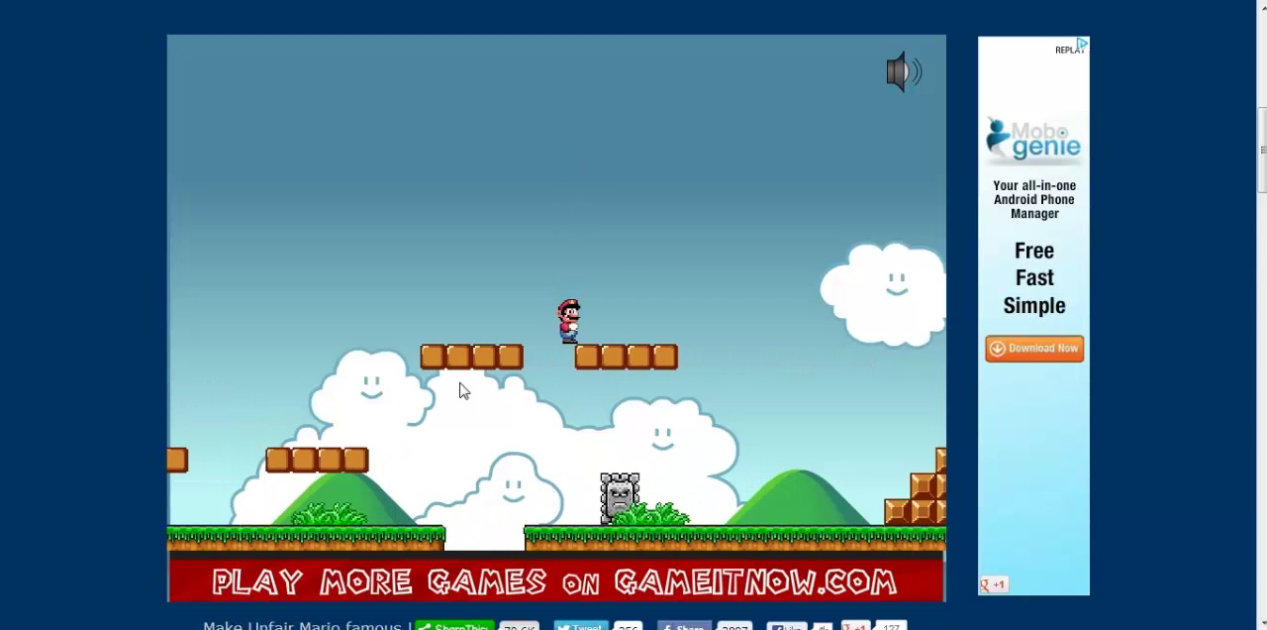
{"action": "key", "text": "Right"}
{"action": "key", "text": "Up"}
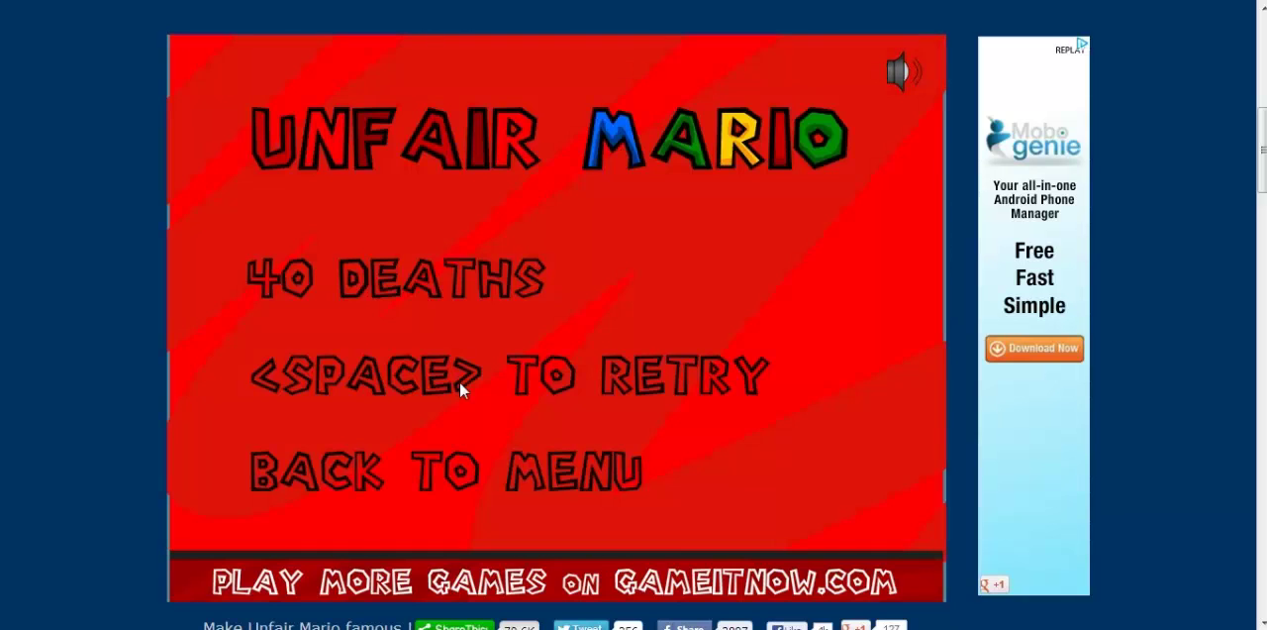
Retry, step back onto the brick block, and leap high to the right.
{"action": "key", "text": "space"}
{"action": "key", "text": "Right"}
{"action": "key", "text": "Up"}
{"action": "key", "text": "Up"}
{"action": "key", "text": "Right"}
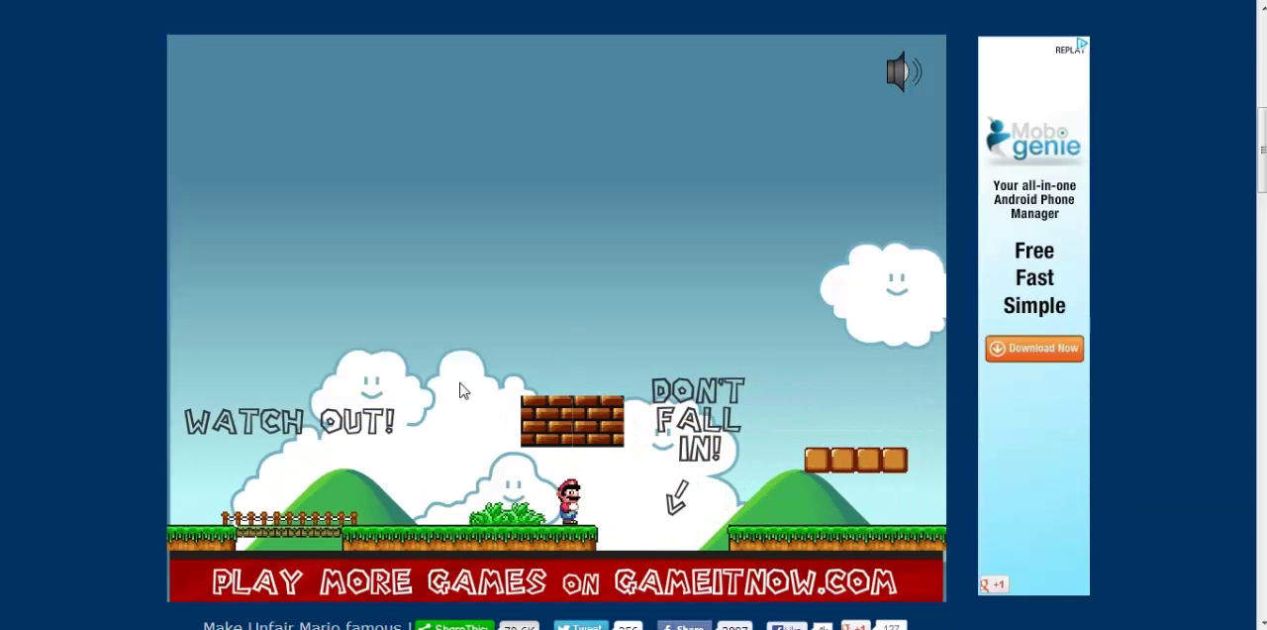
{"action": "key", "text": "Left"}
{"action": "key", "text": "Up"}
{"action": "key", "text": "Up"}
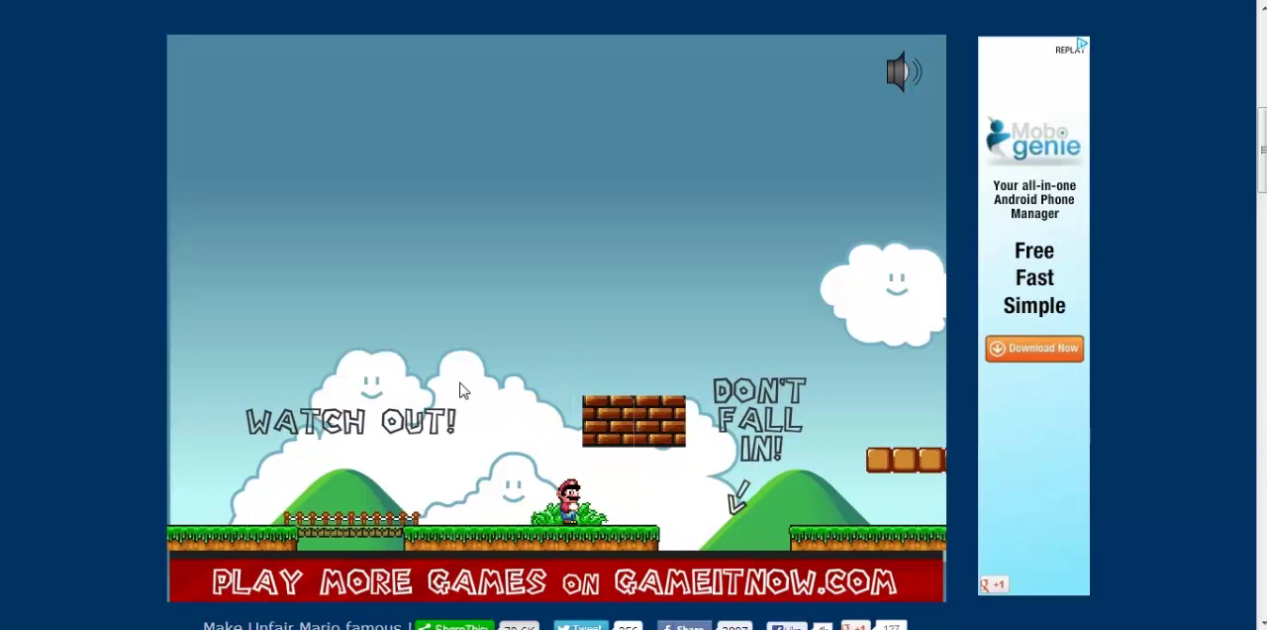
{"action": "key", "text": "Up"}
{"action": "key", "text": "Right"}
{"action": "key", "text": "Up"}
Climb to the upper platform and run up the brick staircase, dying at 41.
{"action": "key", "text": "Right"}
{"action": "key", "text": "Right"}
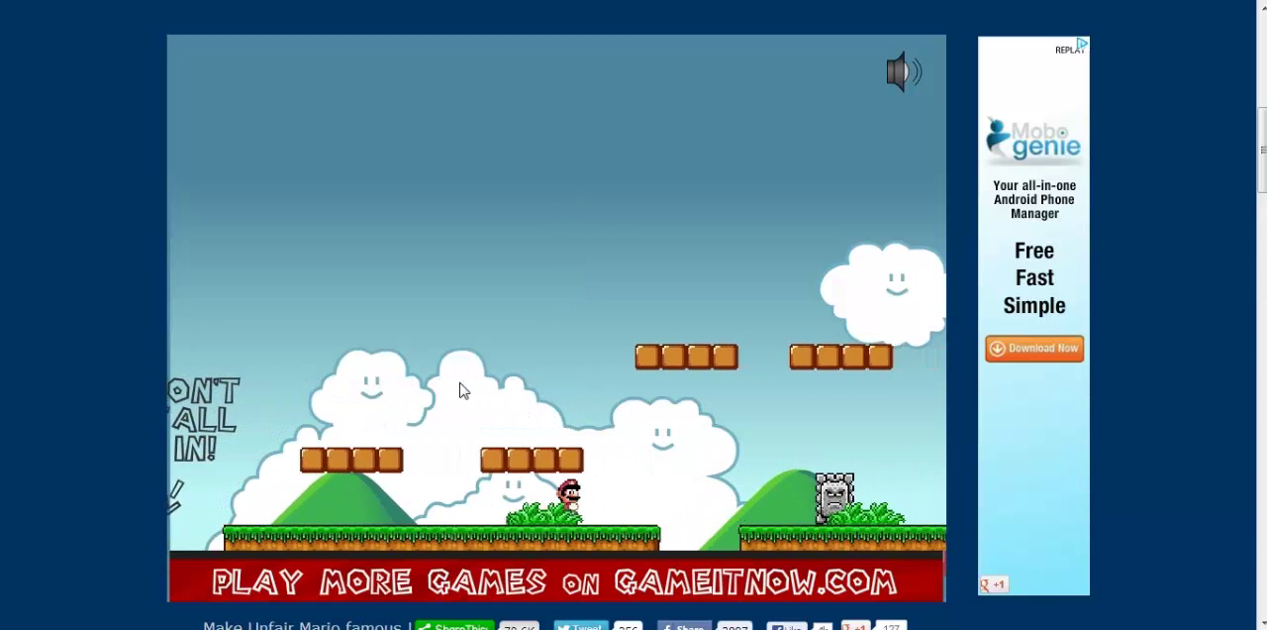
{"action": "key", "text": "Up"}
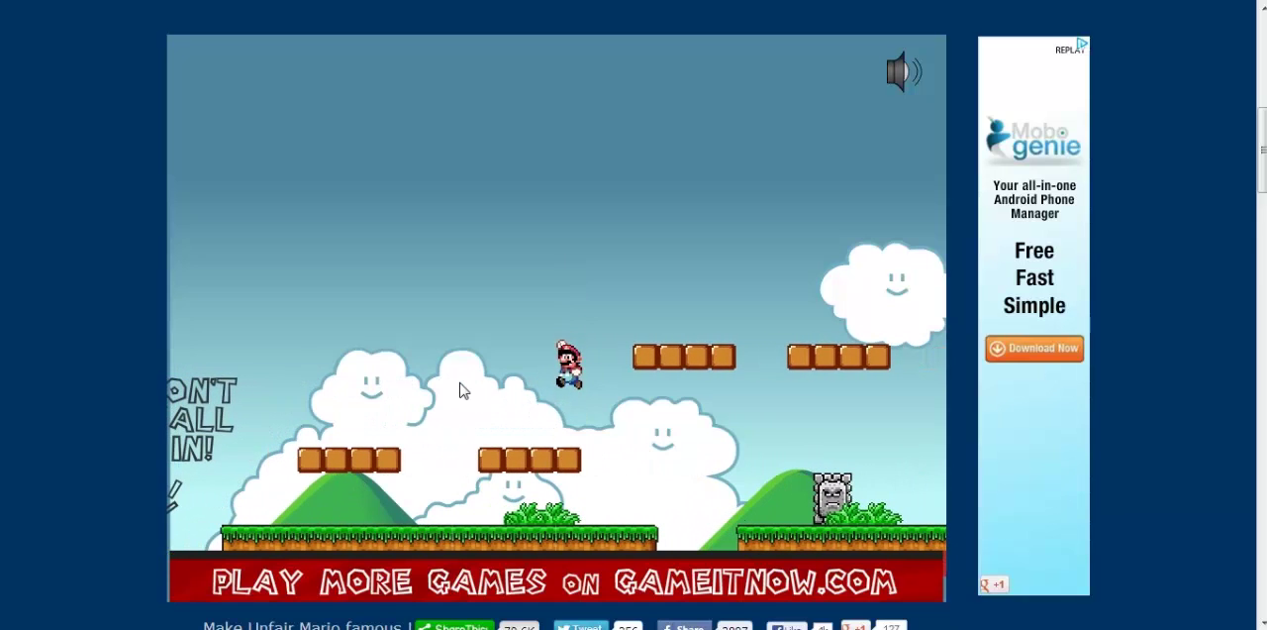
{"action": "key", "text": "Up"}
{"action": "key", "text": "Right"}
{"action": "key", "text": "Up"}
{"action": "key", "text": "Right"}
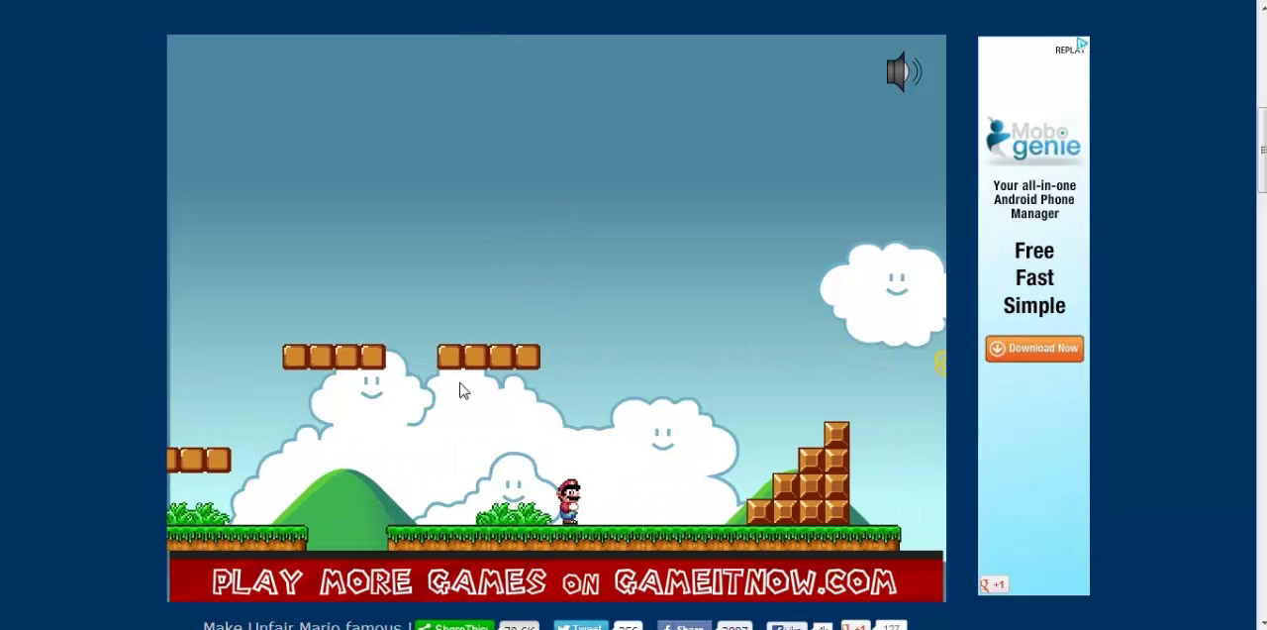
{"action": "key", "text": "Right"}
{"action": "key", "text": "Up"}
{"action": "key", "text": "Right"}
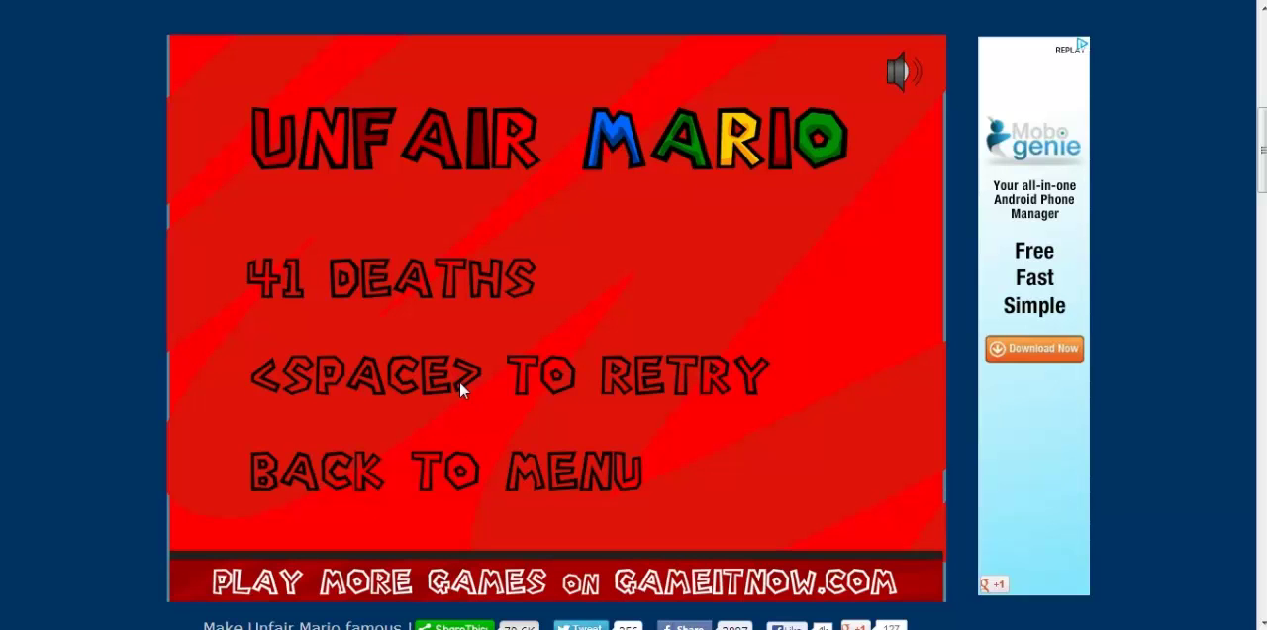
Restart and run Mario right, jumping ahead into another death.
{"action": "key", "text": "space"}
{"action": "key", "text": "Right"}
{"action": "key", "text": "Up"}
{"action": "key", "text": "Right"}
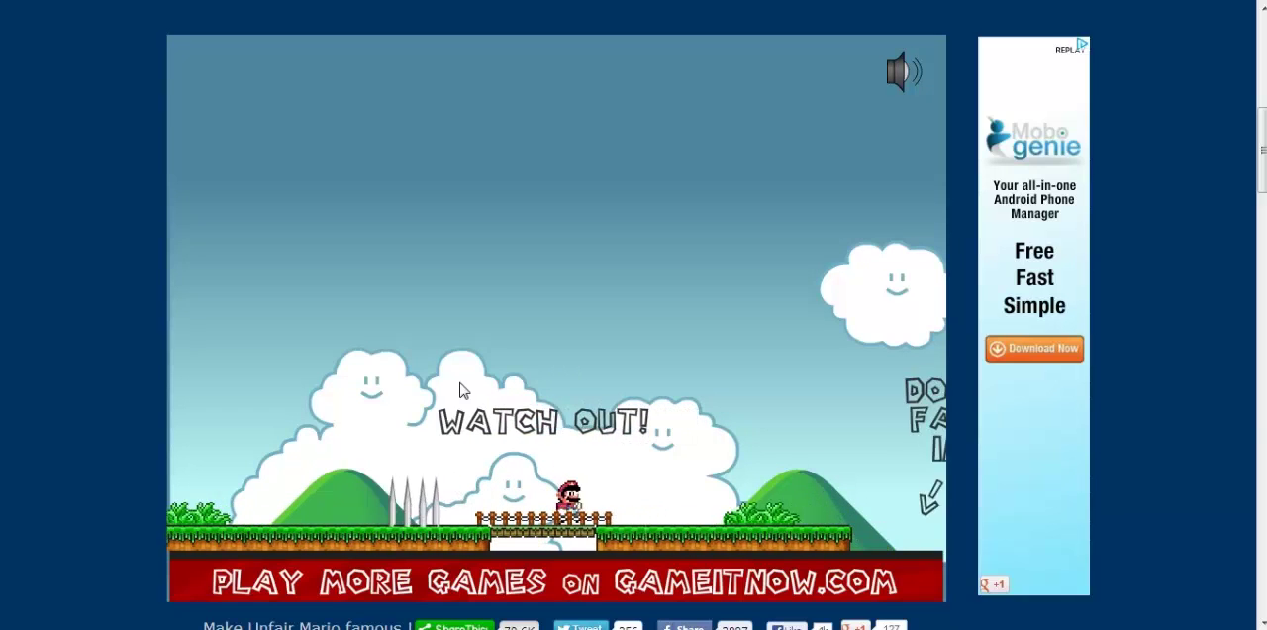
{"action": "key", "text": "Up"}
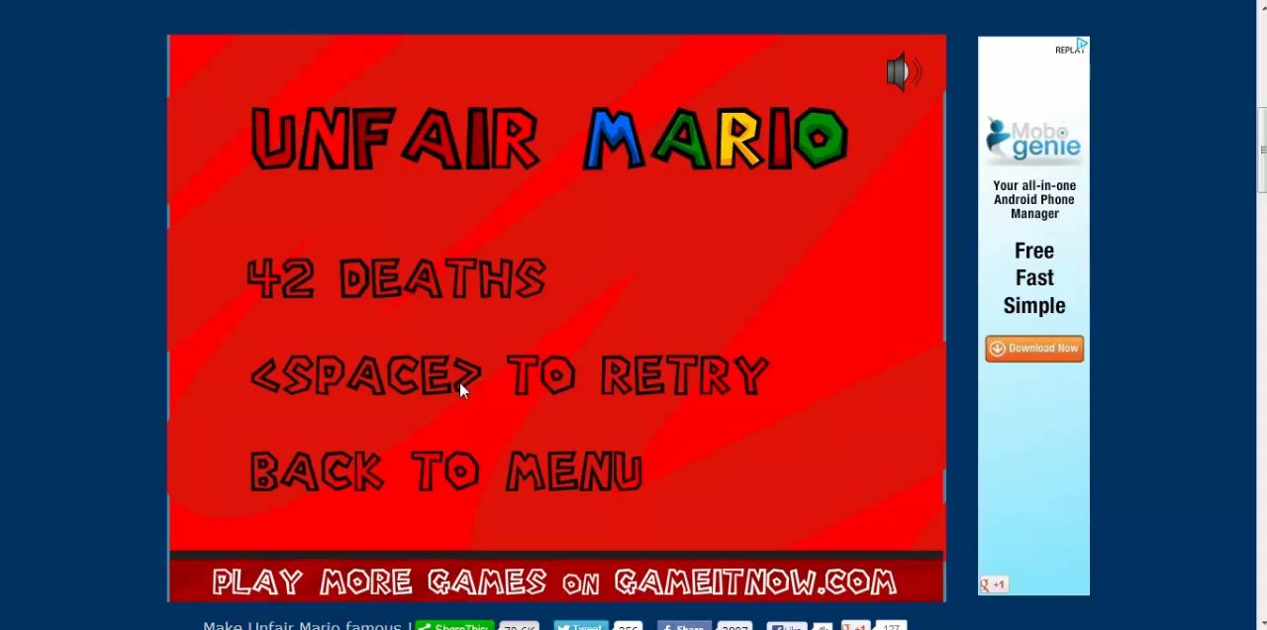
Retry and run-jump along the stretch toward the pit.
{"action": "key", "text": "space"}
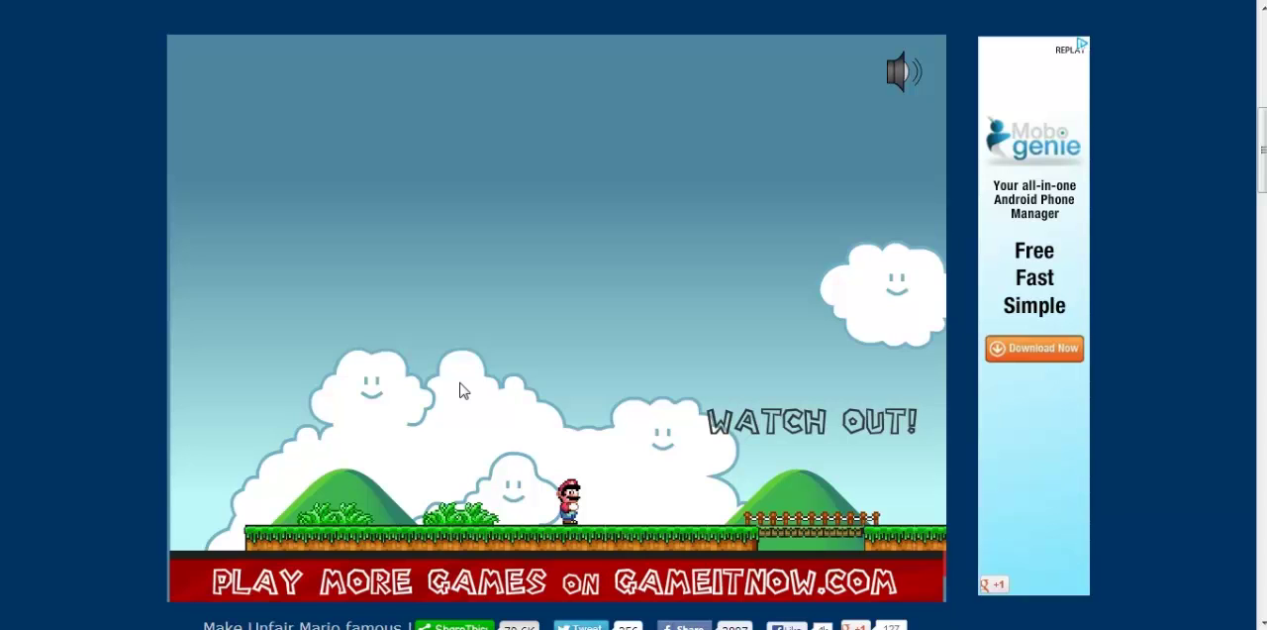
{"action": "key", "text": "Right"}
{"action": "key", "text": "Up"}
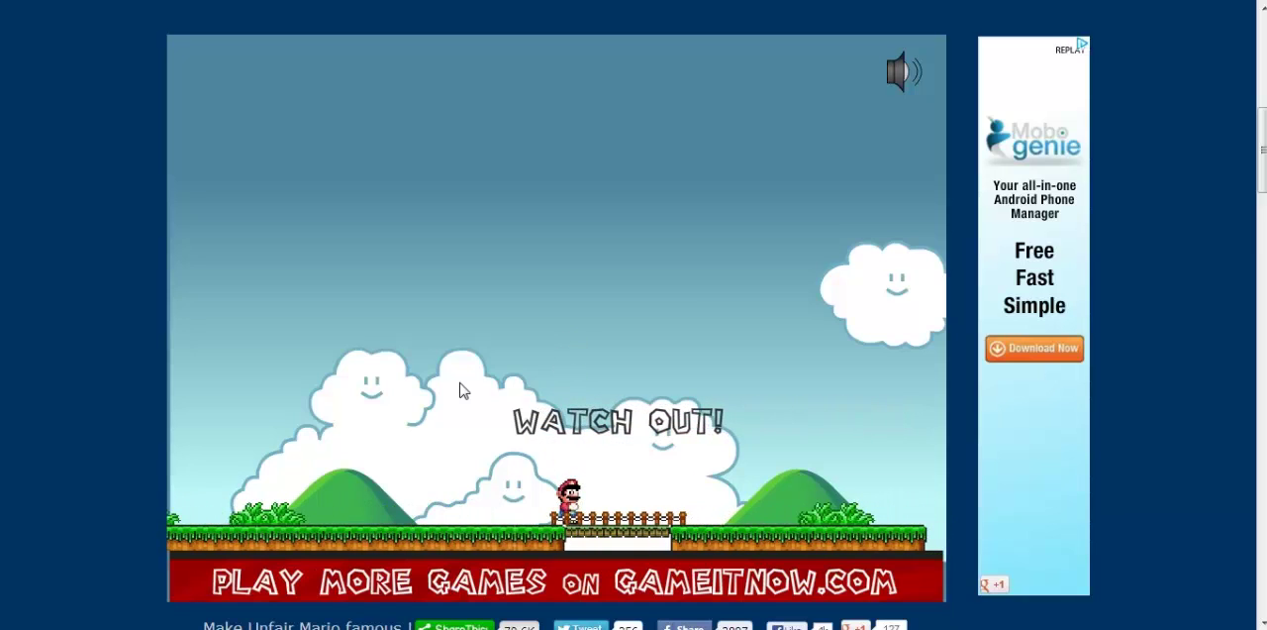
{"action": "key", "text": "Right"}
{"action": "key", "text": "Up"}
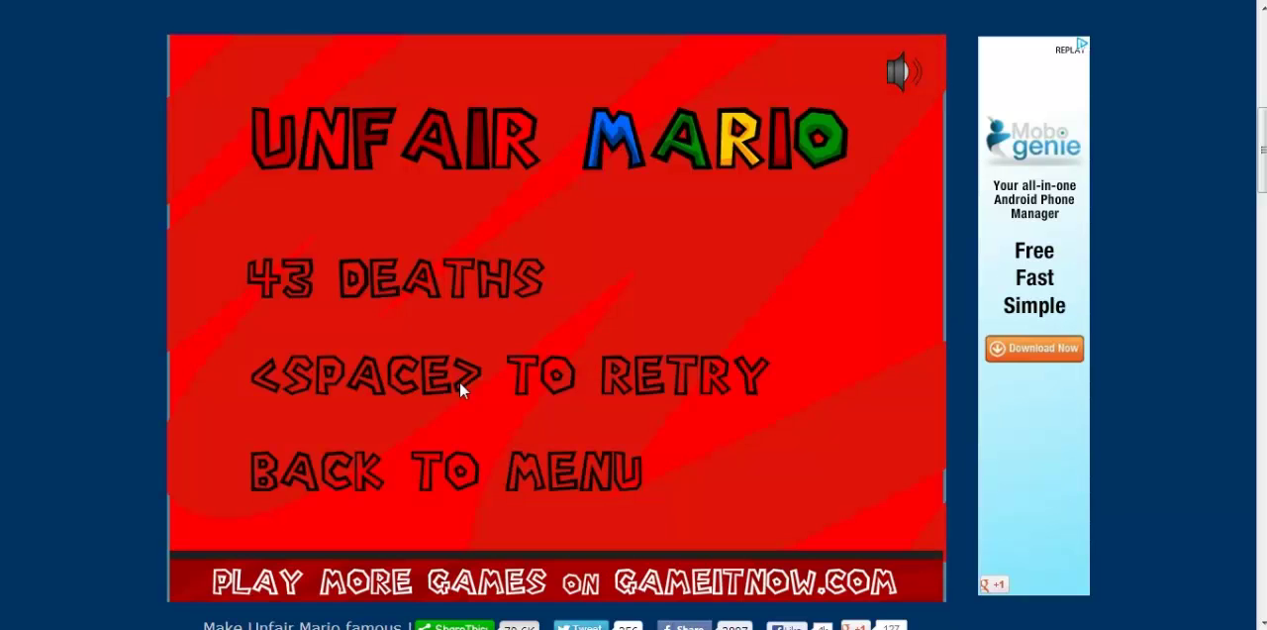
Retry, jump the bridge, run toward the DON'T FALL IN! sign, and restart after death 44.
{"action": "key", "text": "space"}
{"action": "key", "text": "Right"}
{"action": "key", "text": "Up"}
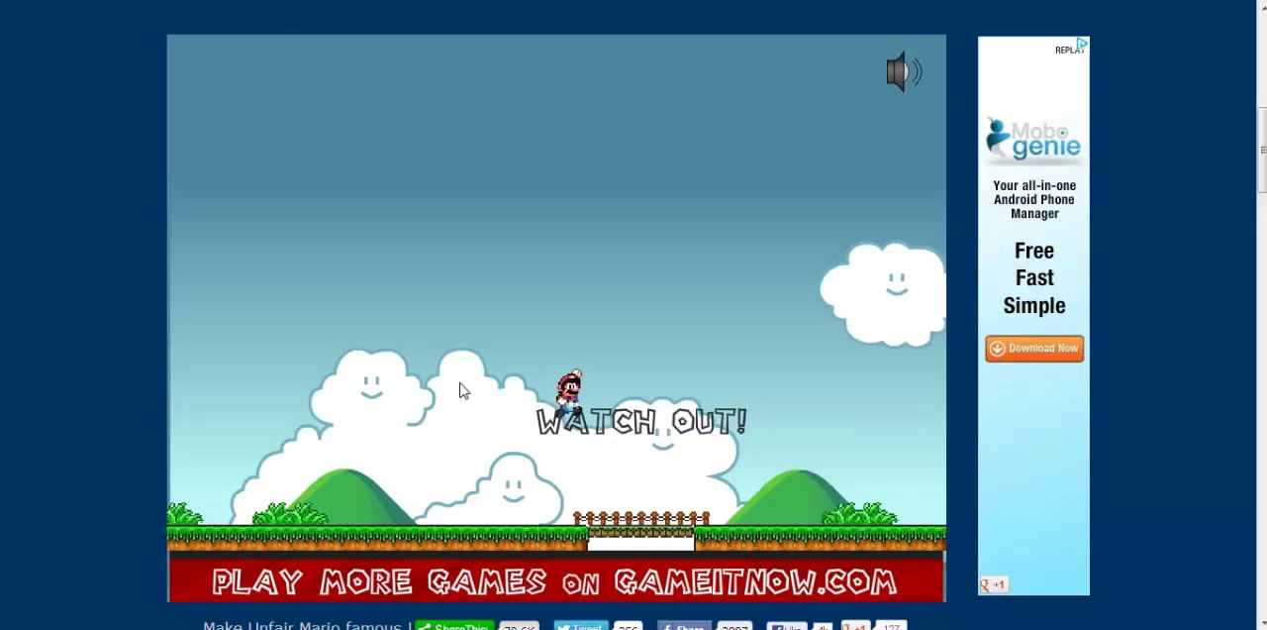
{"action": "key", "text": "Right"}
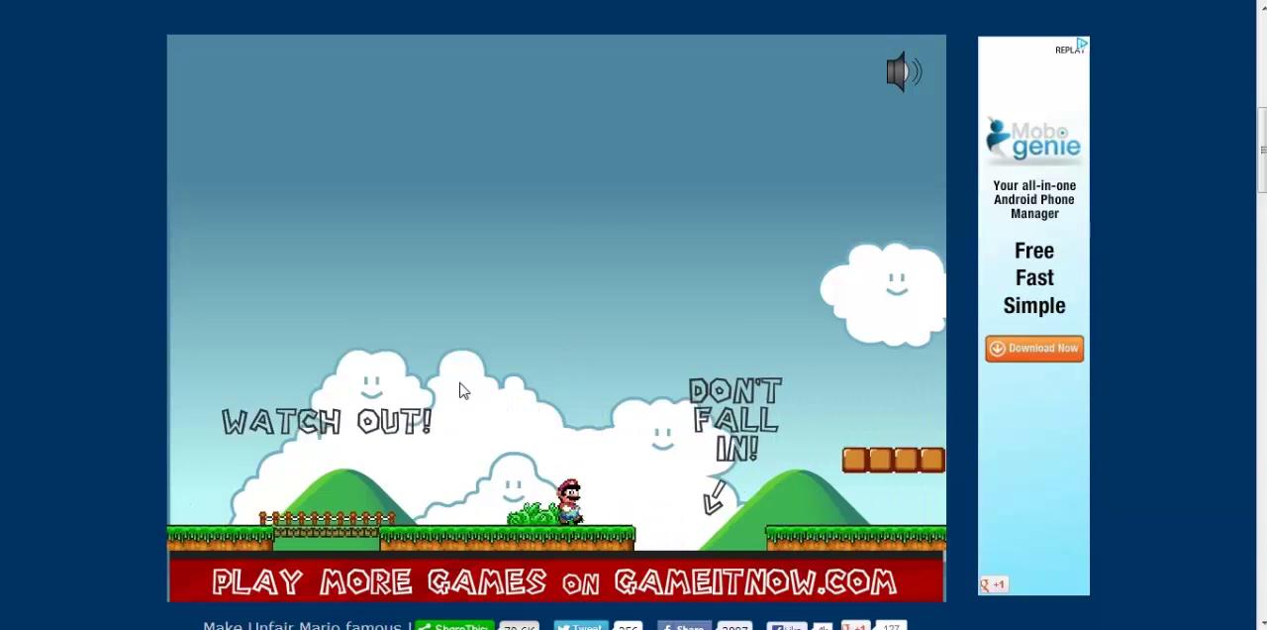
{"action": "key", "text": "Right"}
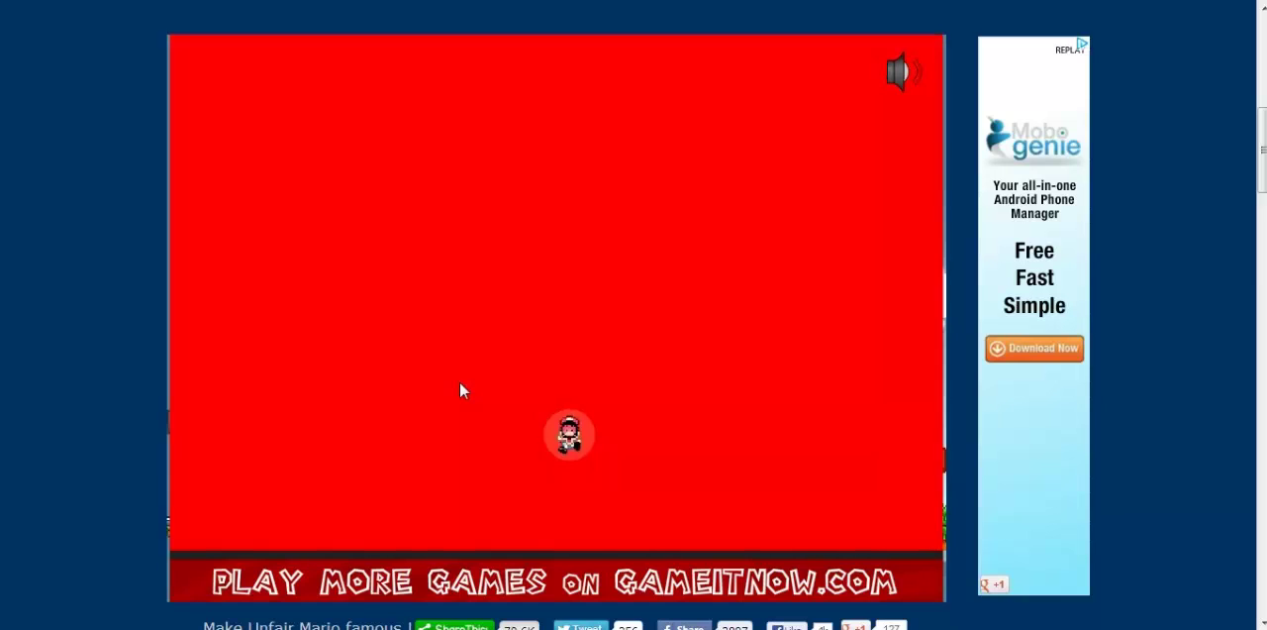
{"action": "key", "text": "space"}
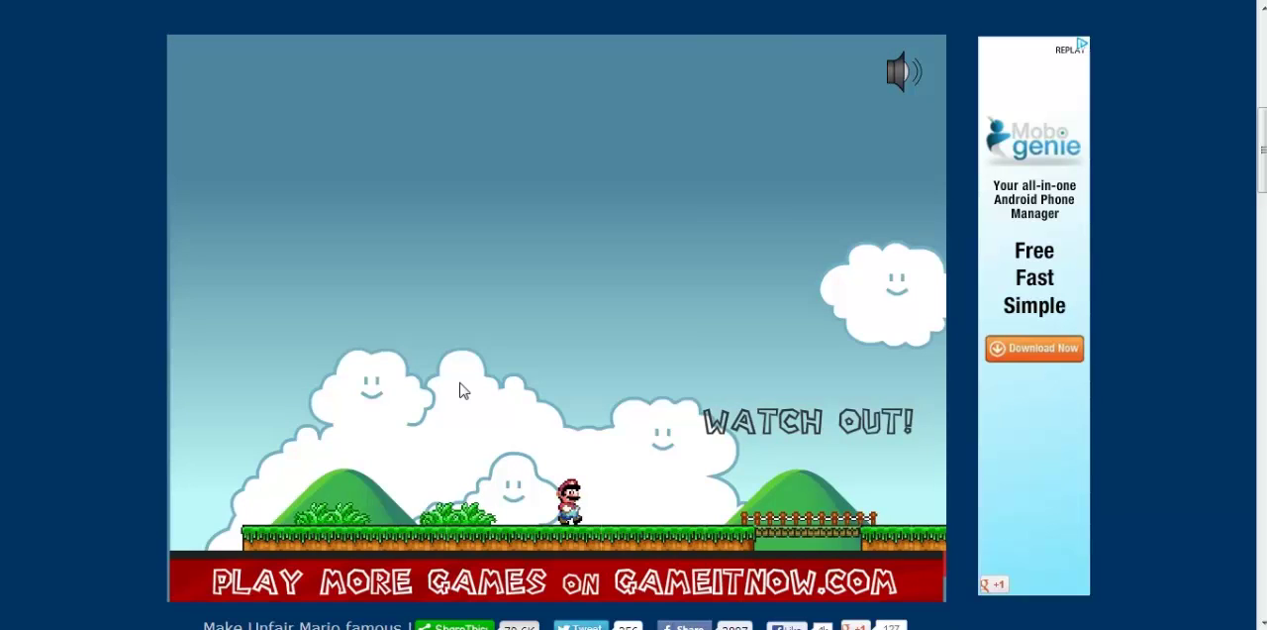
Jump forward from the bridge, run to the brick block, then edge back left.
{"action": "key", "text": "Up"}
{"action": "key", "text": "Right"}
{"action": "key", "text": "Right"}
{"action": "key", "text": "Up"}
{"action": "key", "text": "Right"}
{"action": "key", "text": "Left"}
{"action": "key", "text": "Left"}
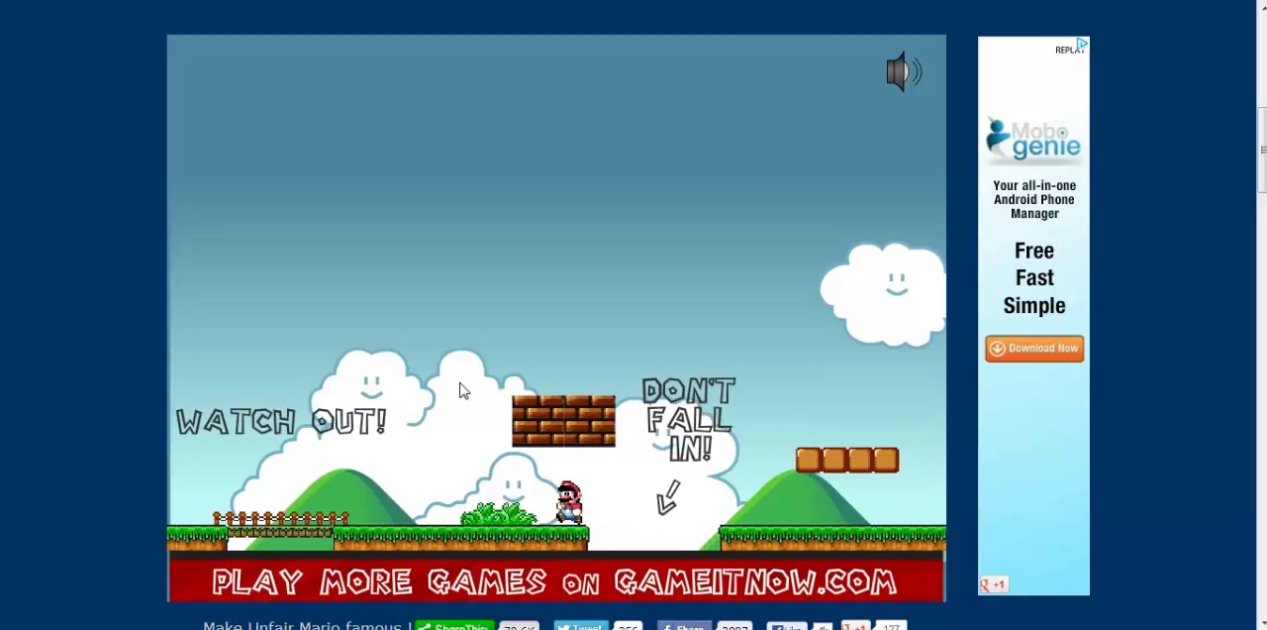
{"action": "key", "text": "Left"}
{"action": "key", "text": "Left"}
Jump high past the bricks, set off the fatal trap, and retry the level.
{"action": "key", "text": "Right"}
{"action": "key", "text": "Up"}
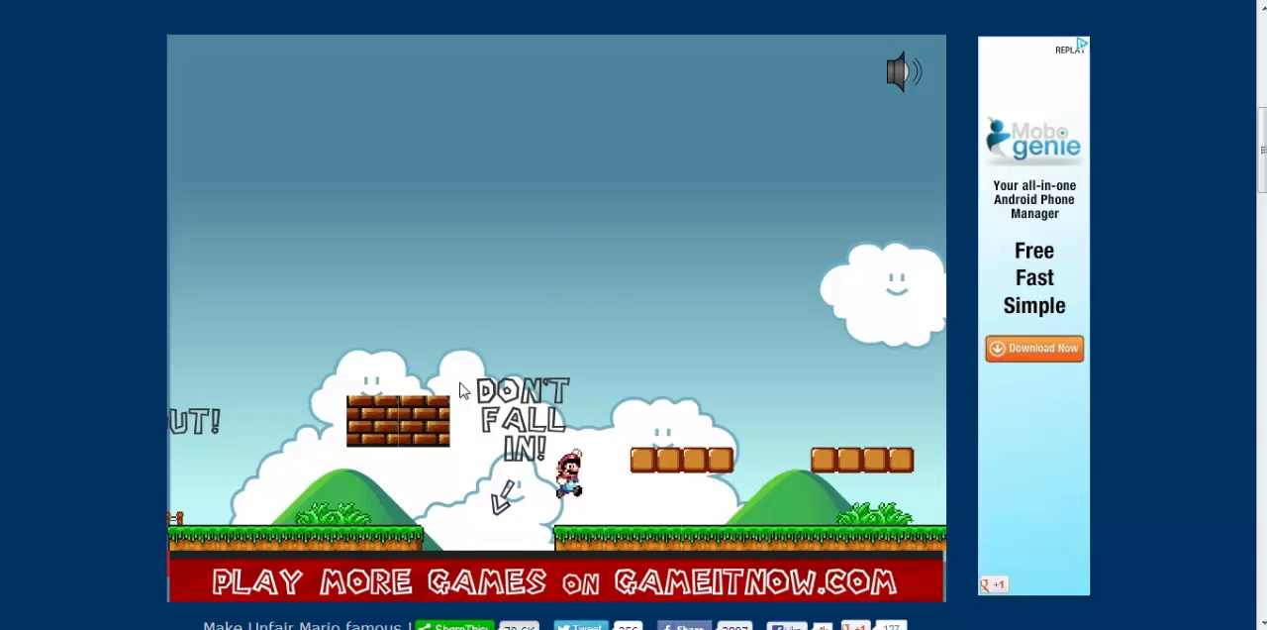
{"action": "key", "text": "Right"}
{"action": "key", "text": "Right"}
{"action": "key", "text": "Up"}
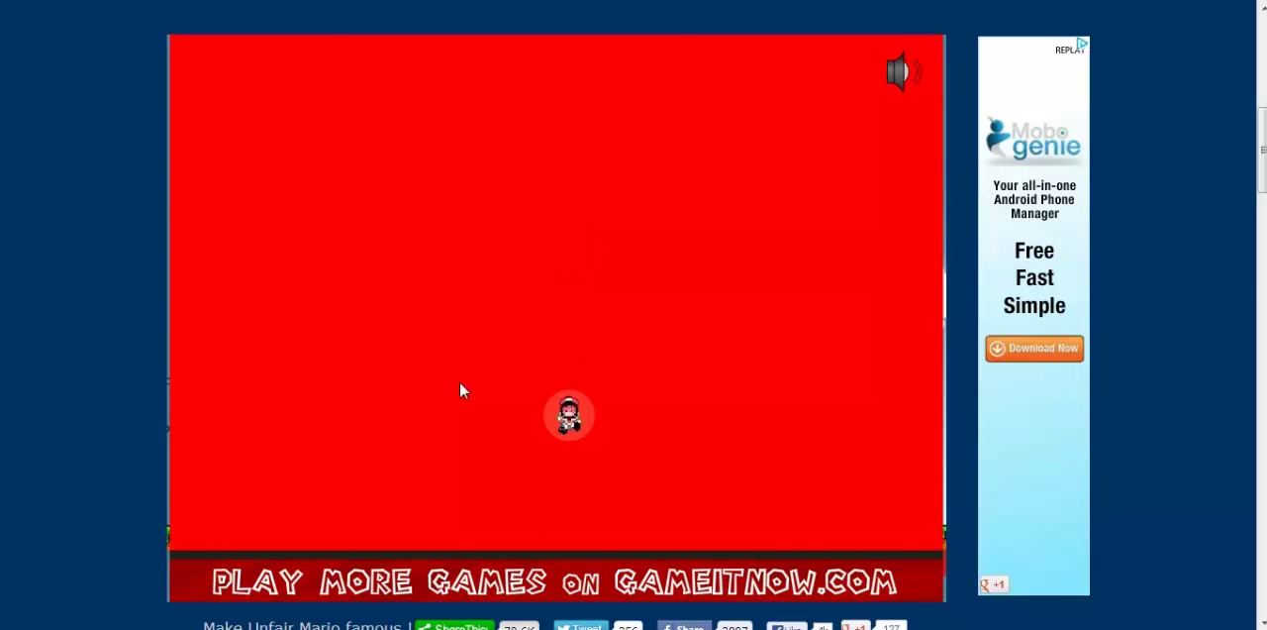
{"action": "key", "text": "space"}
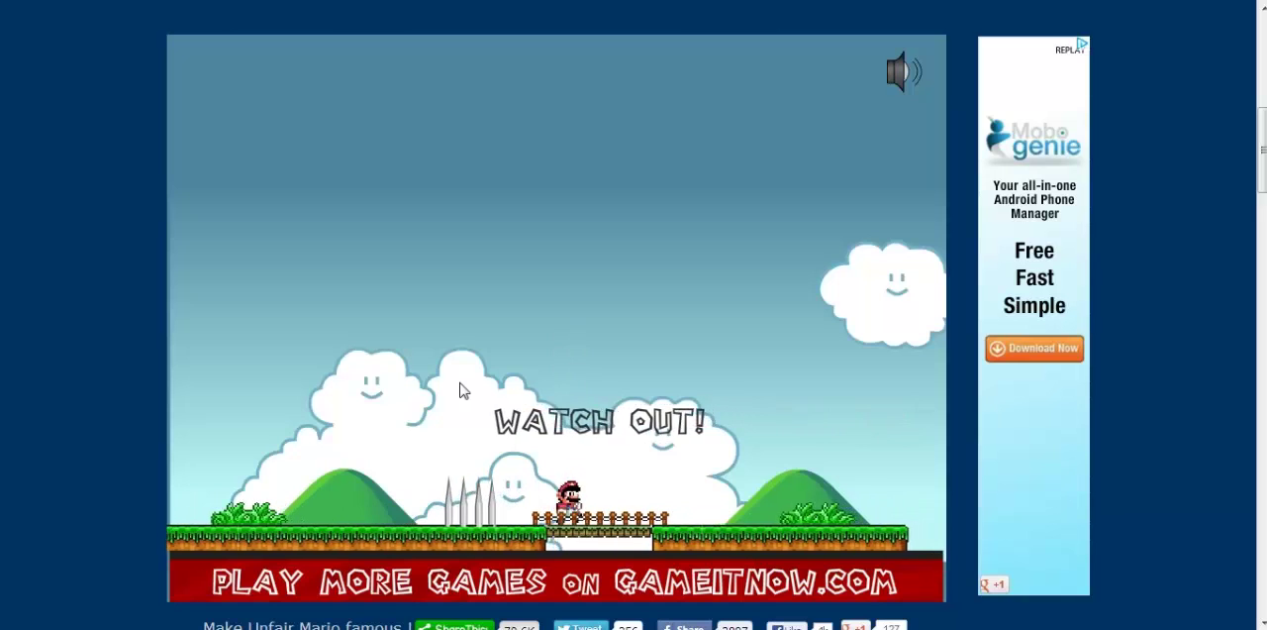
Jump the spikes and near the brick blocks, die a 46th time, and restart.
{"action": "key", "text": "Right"}
{"action": "key", "text": "Up"}
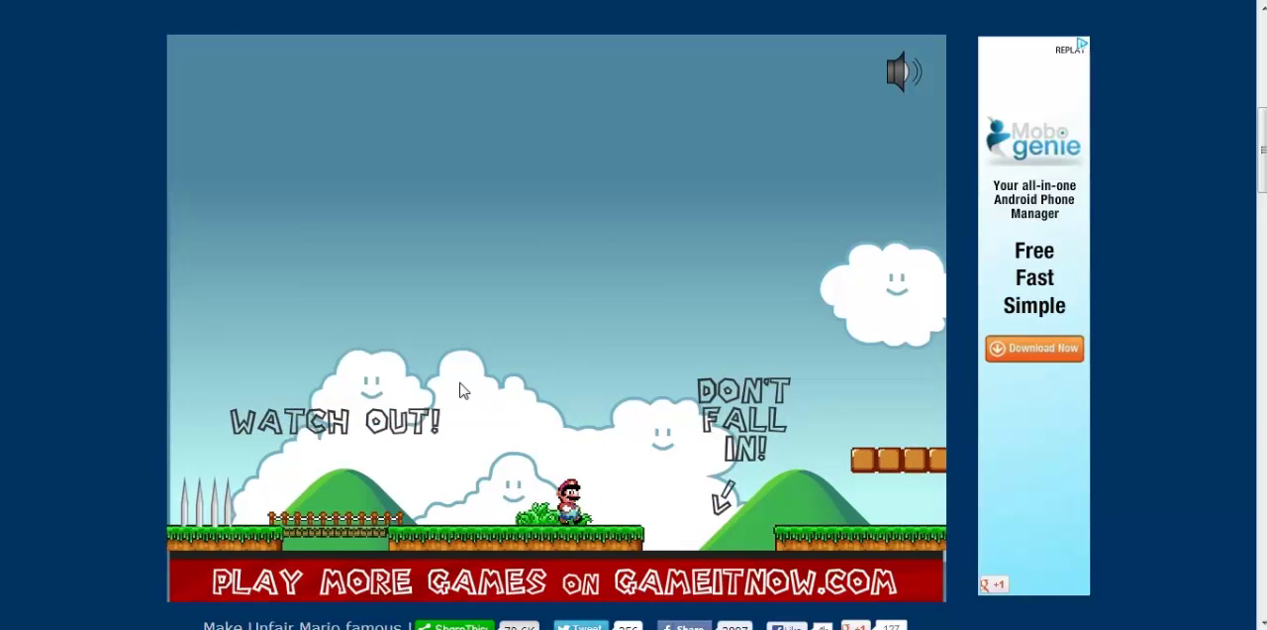
{"action": "key", "text": "Right"}
{"action": "key", "text": "Up"}
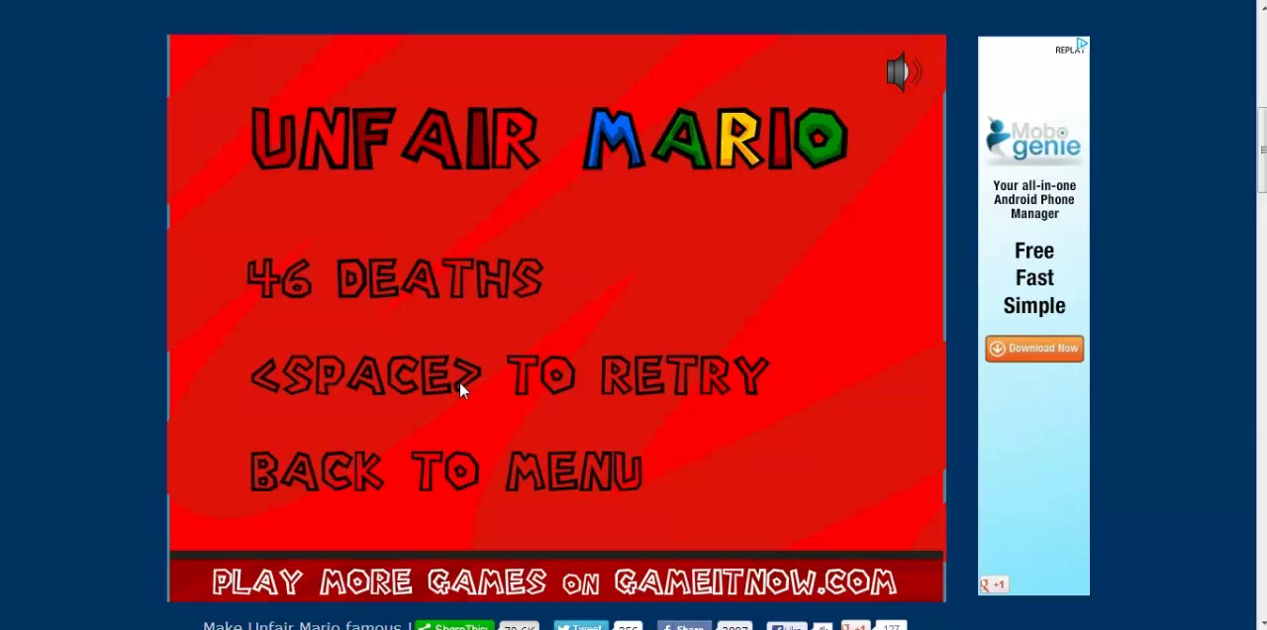
{"action": "key", "text": "space"}
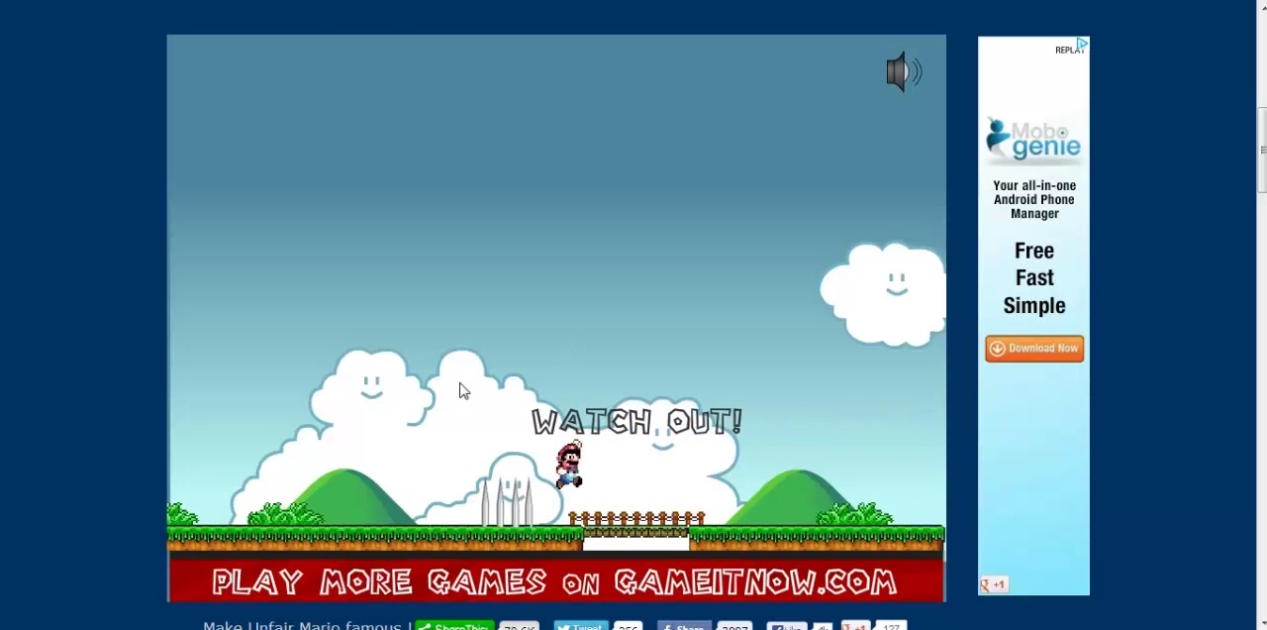
Line up beside the brick block, jump onto it, and leap off running right.
{"action": "key", "text": "Right"}
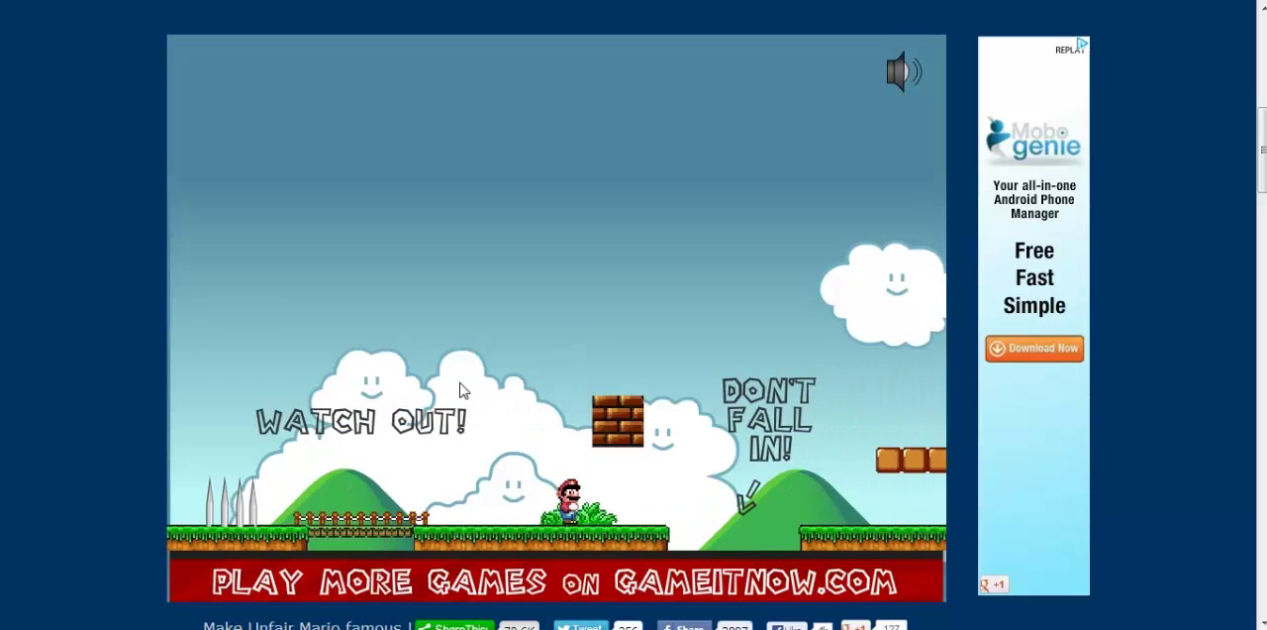
{"action": "key", "text": "Right"}
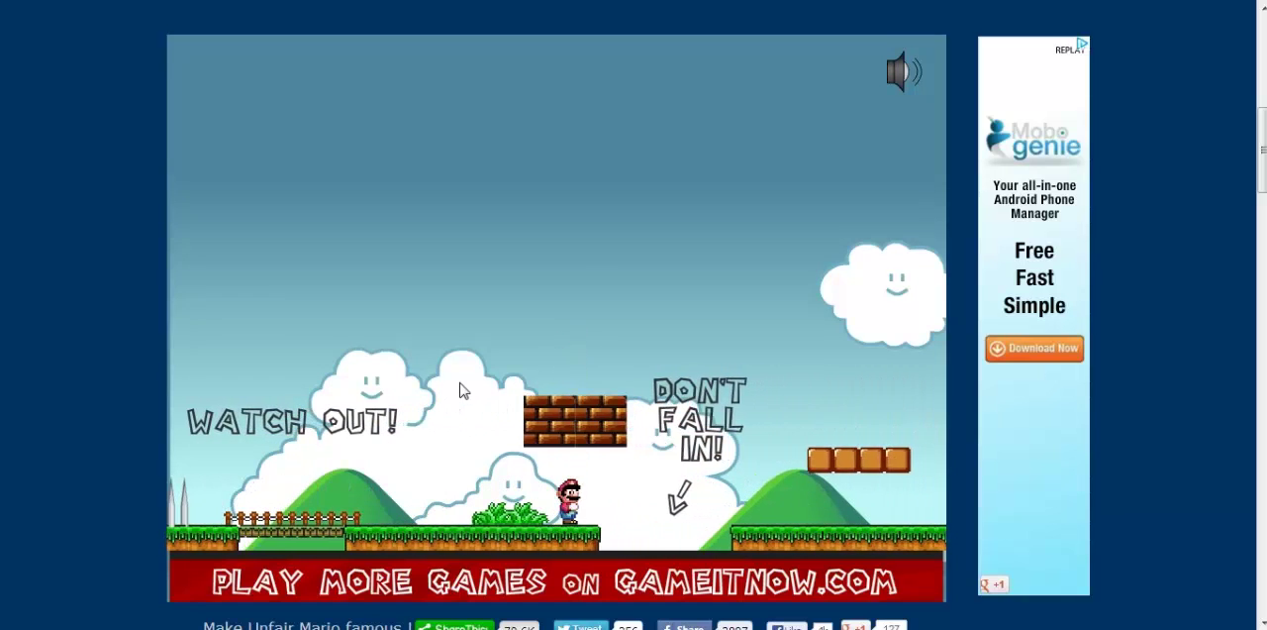
{"action": "key", "text": "Left"}
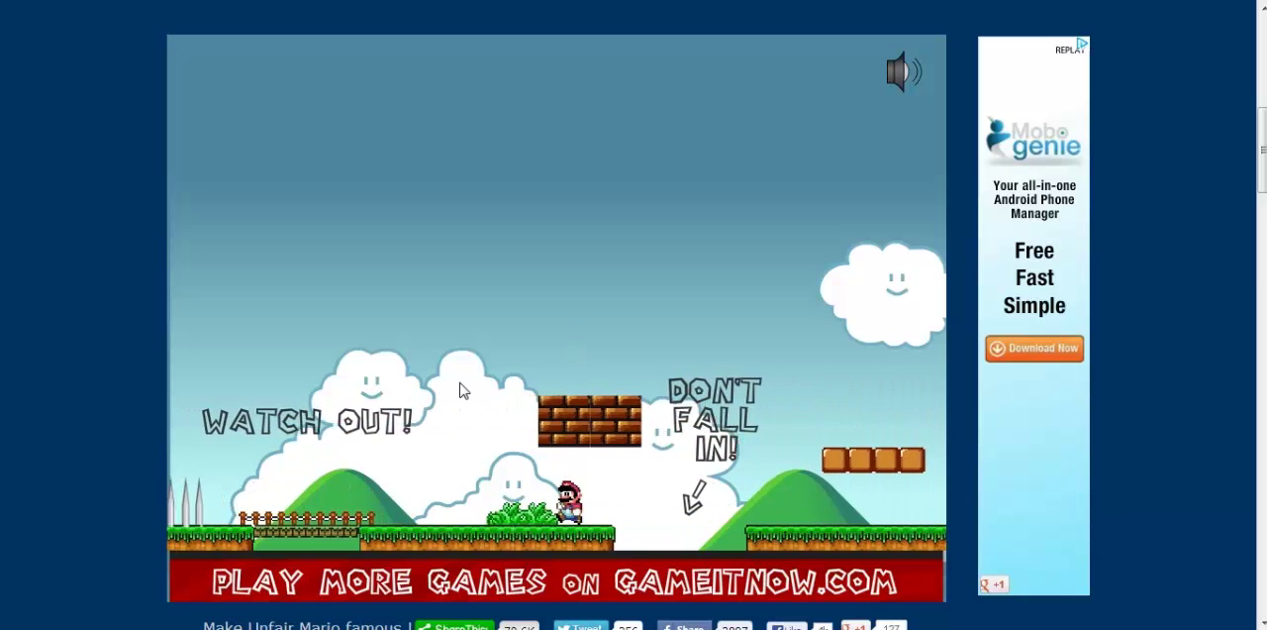
{"action": "key", "text": "Up"}
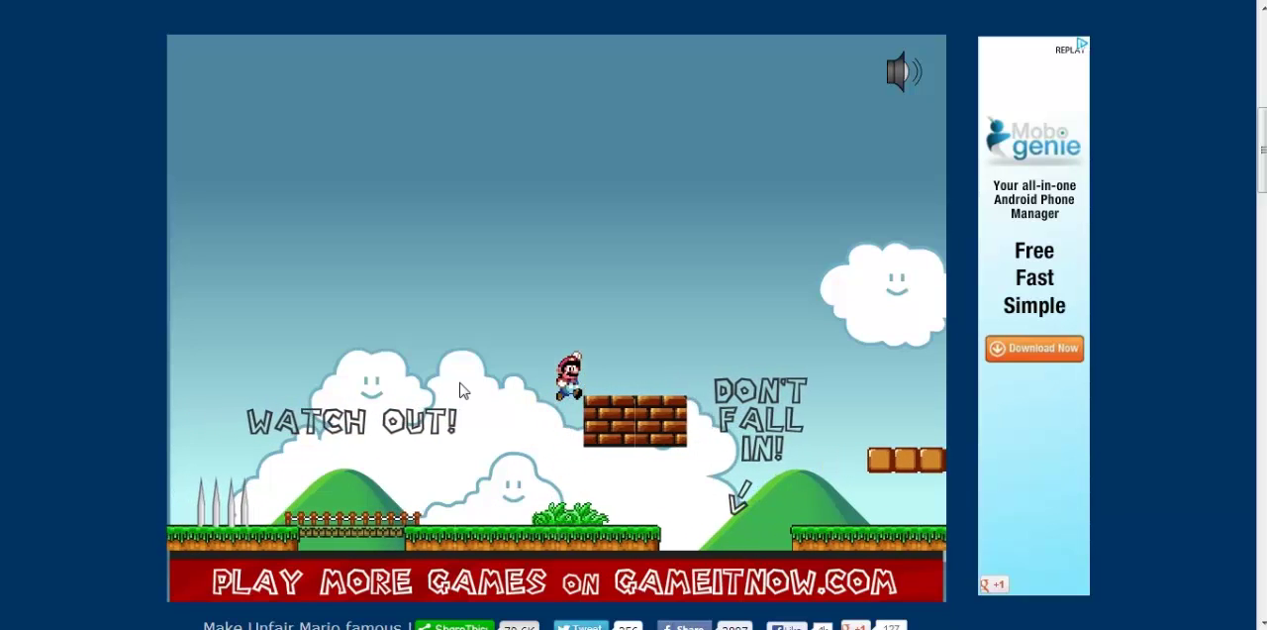
{"action": "key", "text": "Right"}
{"action": "key", "text": "Up"}
{"action": "key", "text": "Right"}
{"action": "key", "text": "Right"}
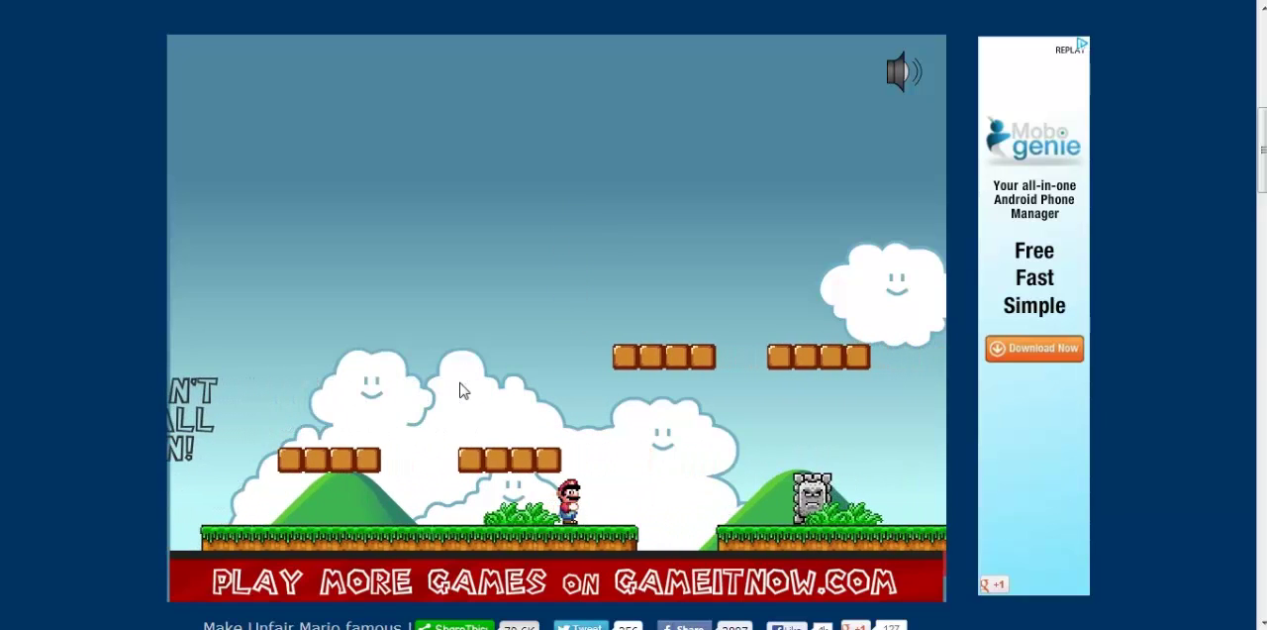
Time a high jump between the pit sign and stone enemy, die, and retry.
{"action": "key", "text": "Left"}
{"action": "key", "text": "Right"}
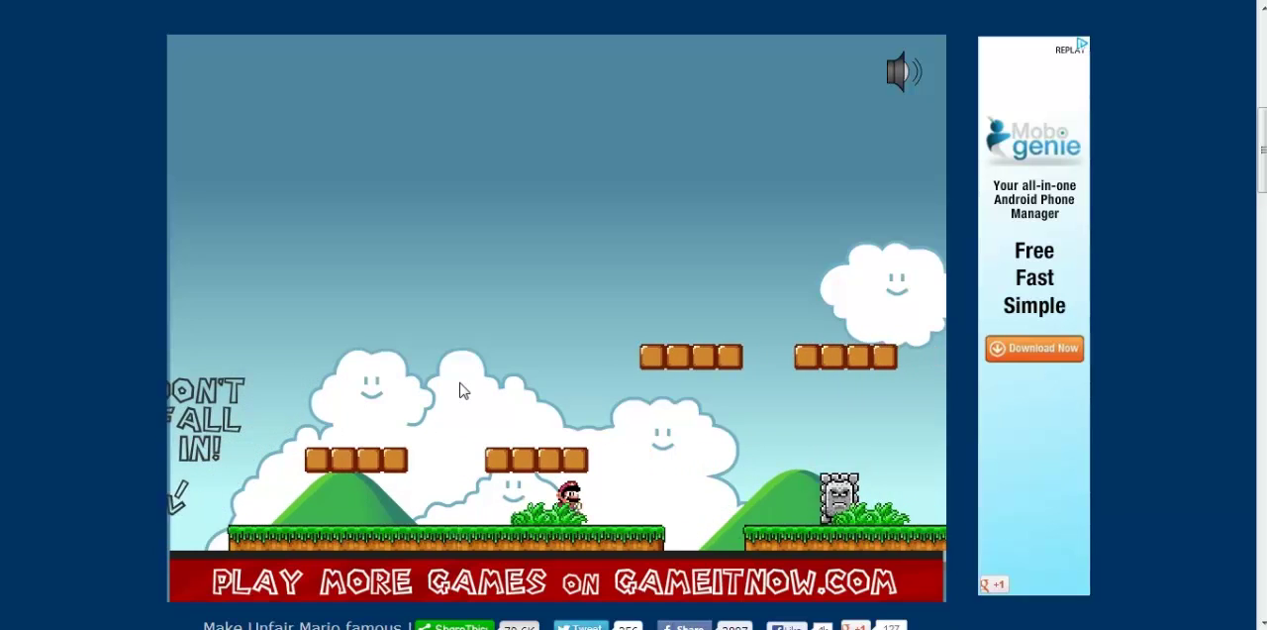
{"action": "key", "text": "Left"}
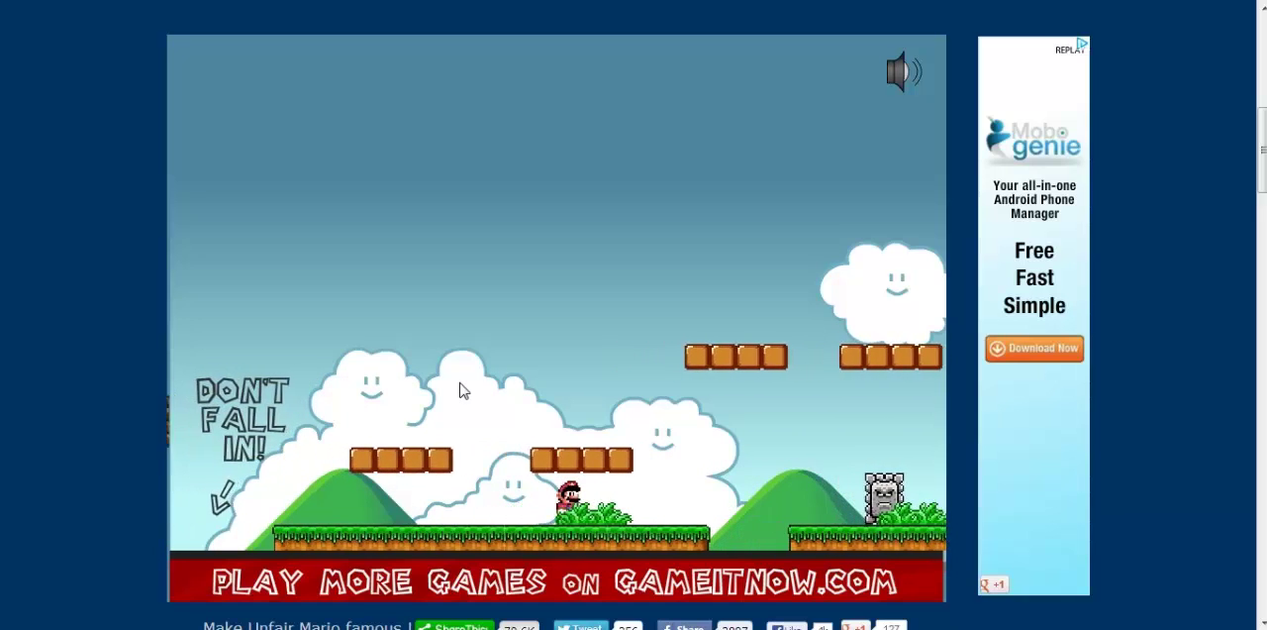
{"action": "key", "text": "Right"}
{"action": "key", "text": "Left"}
{"action": "key", "text": "Up"}
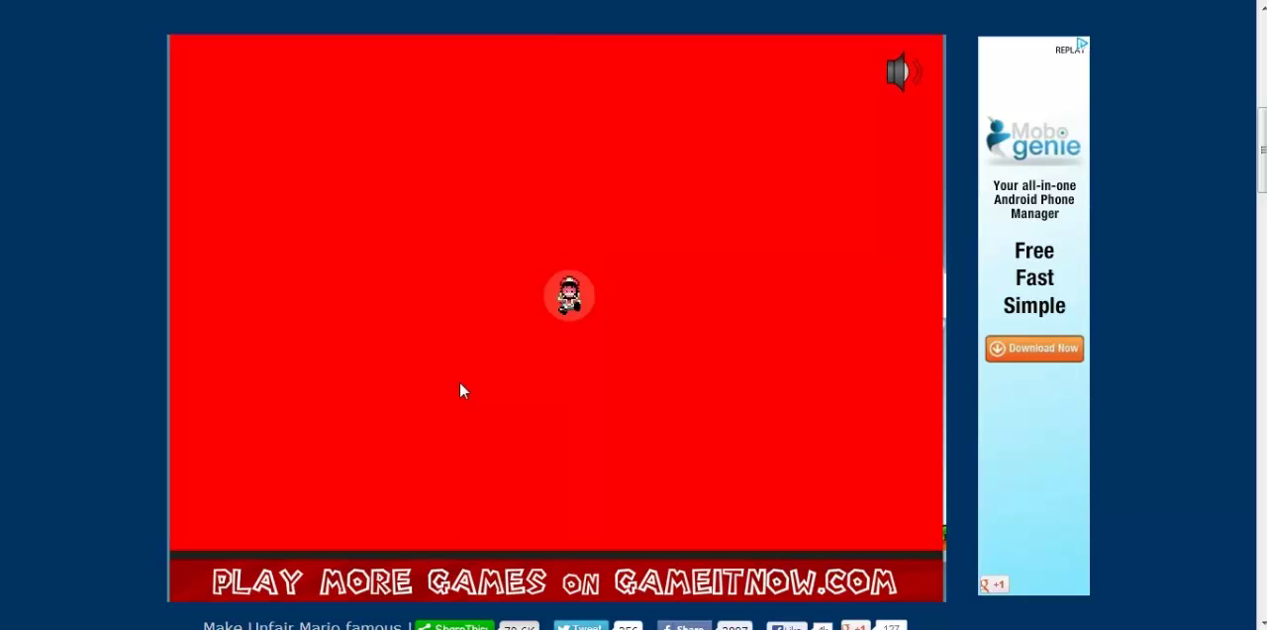
{"action": "key", "text": "space"}
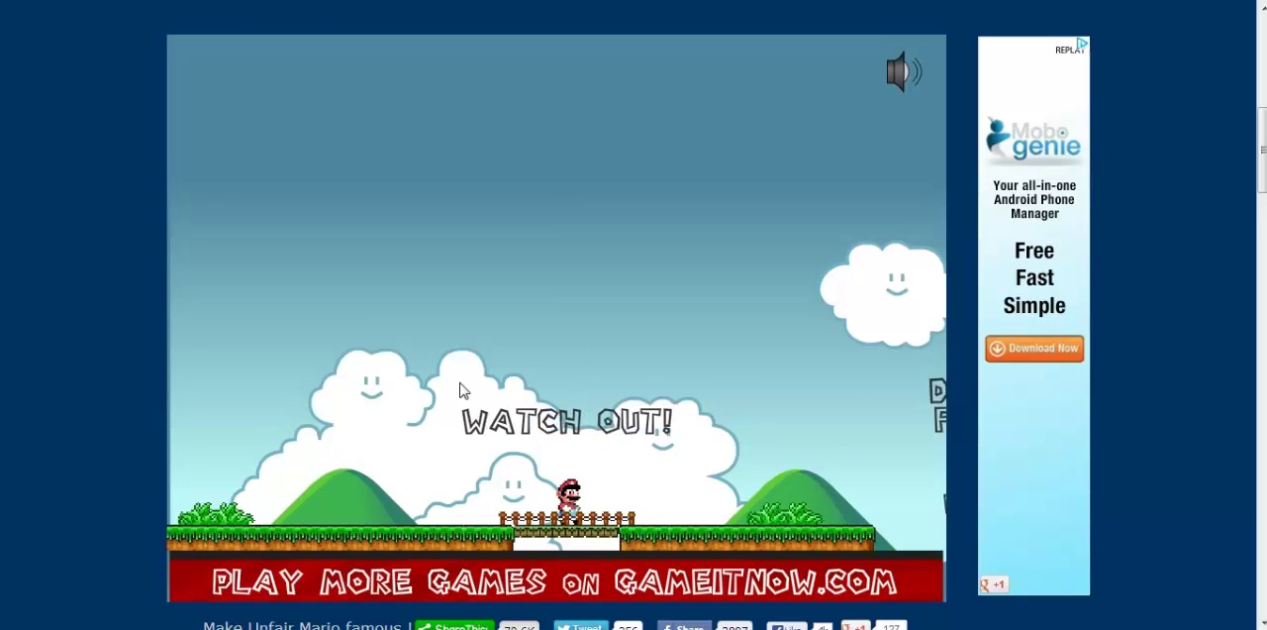
Make a quick run from the start that ends in death, then restart.
{"action": "key", "text": "Right"}
{"action": "key", "text": "Up"}
{"action": "key", "text": "Right"}
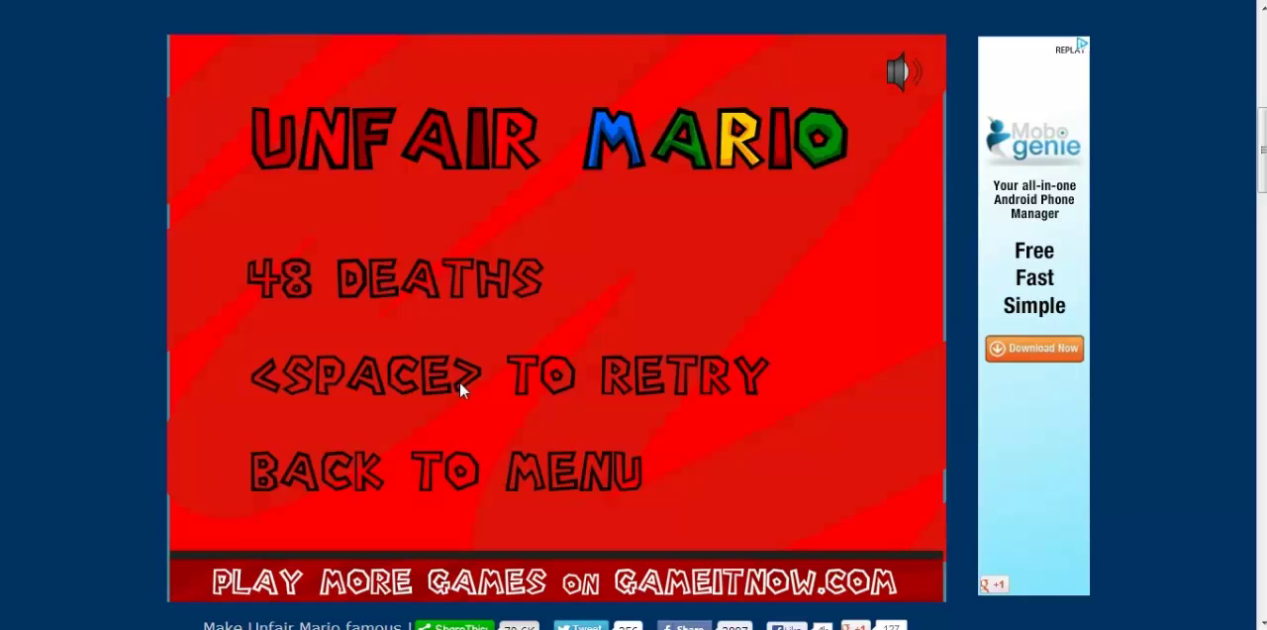
{"action": "key", "text": "space"}
Jump the first obstacle and spikes, clear the pit, and approach the floating blocks.
{"action": "key", "text": "Up"}
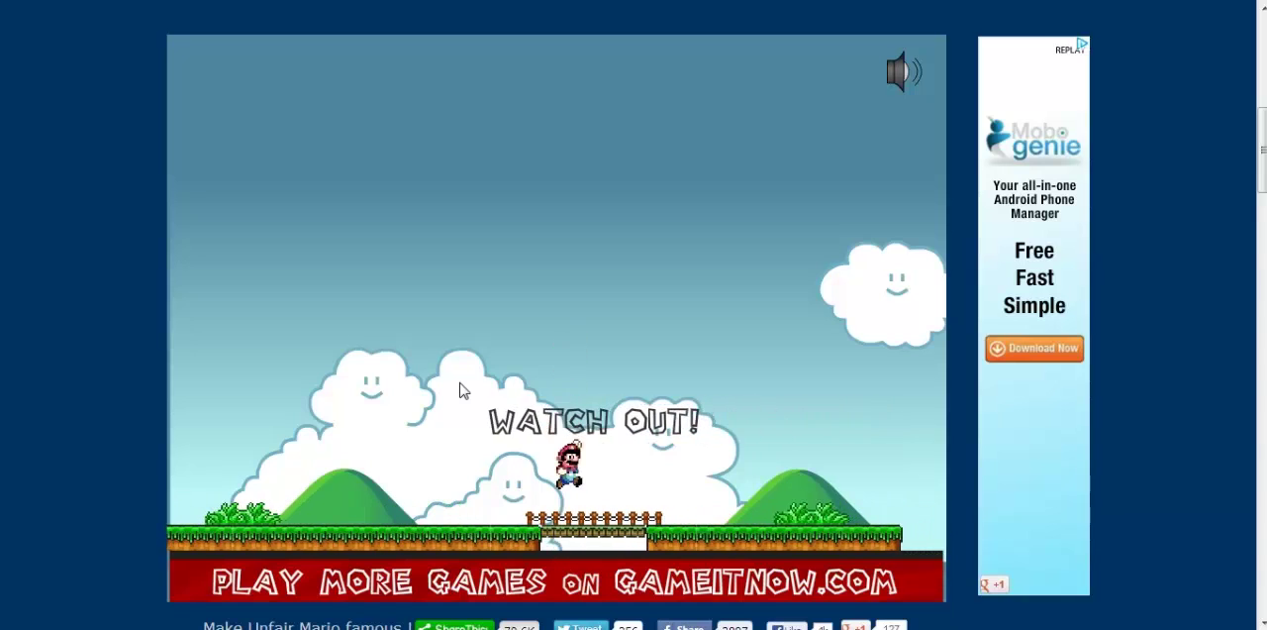
{"action": "key", "text": "Right"}
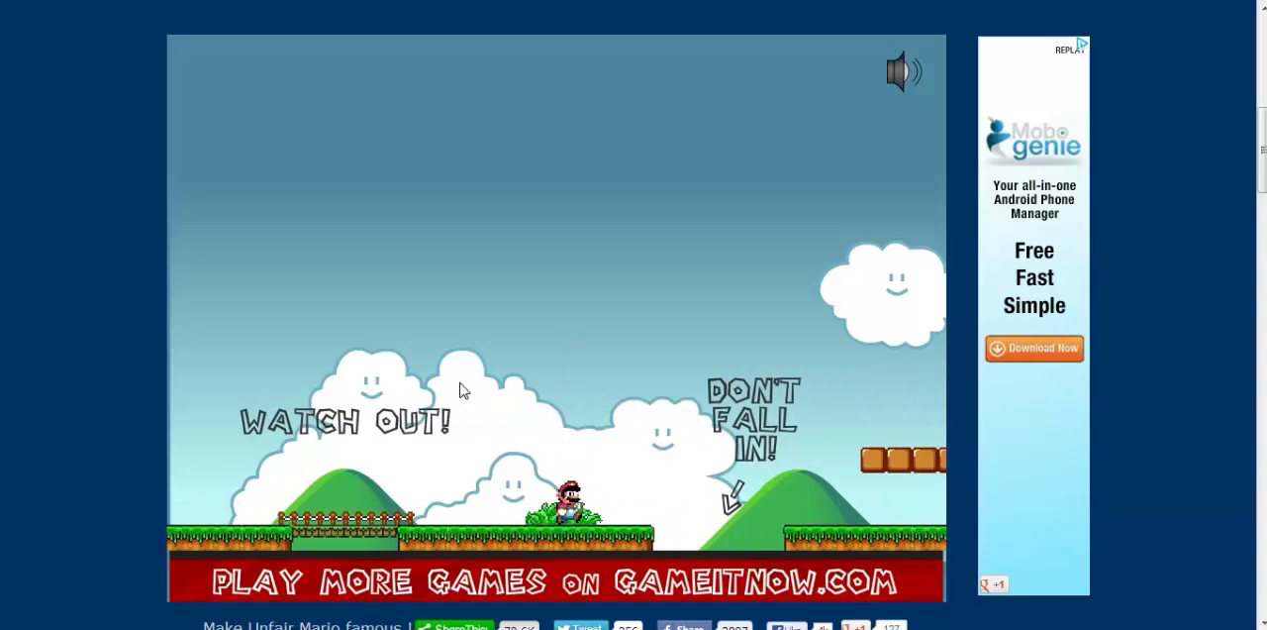
{"action": "key", "text": "Right"}
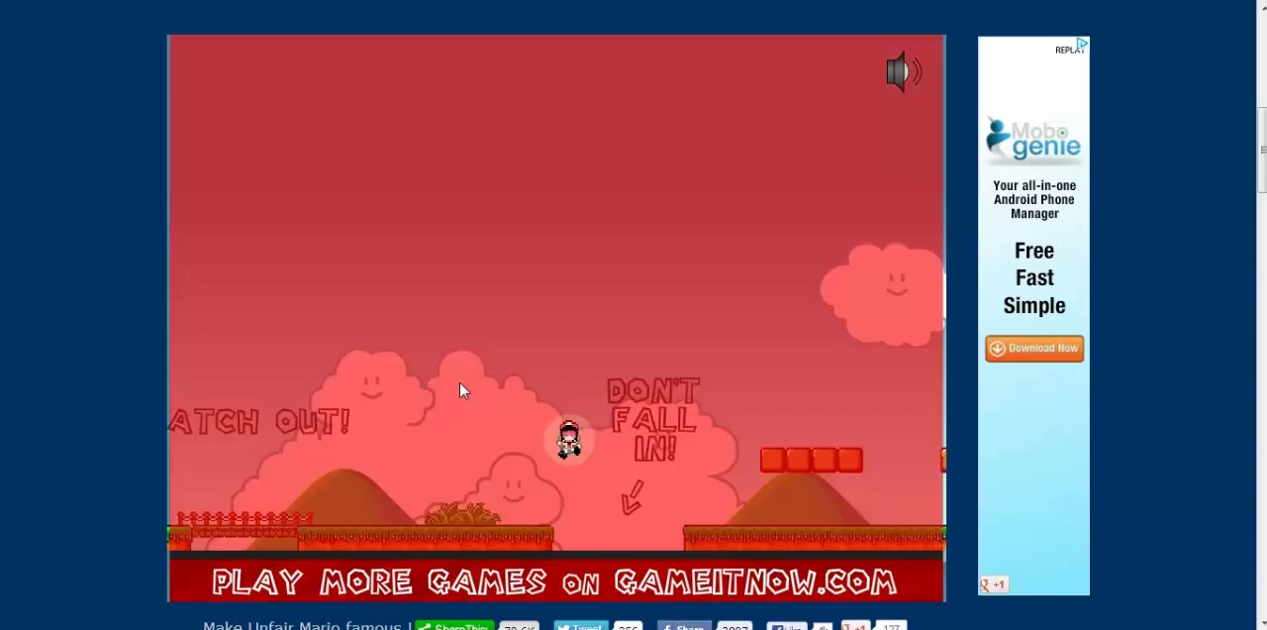
{"action": "key", "text": "Up"}
{"action": "key", "text": "Right"}
{"action": "key", "text": "Up"}
{"action": "key", "text": "Right"}
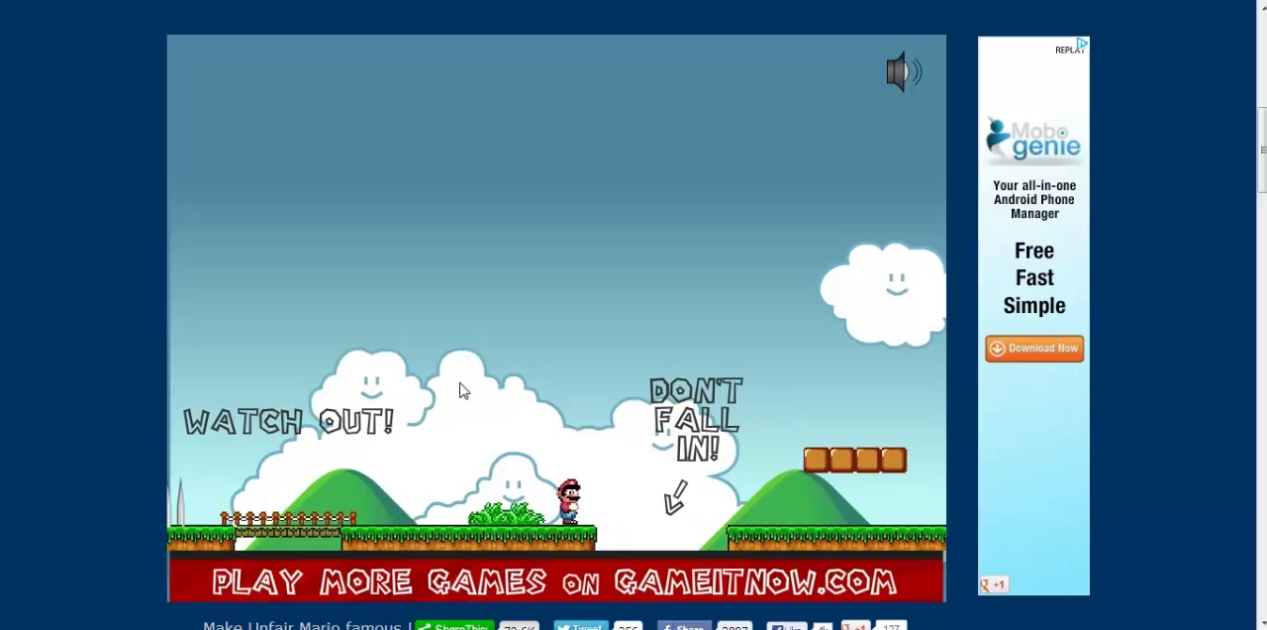
Reveal the hidden brick, climb onto it, and jump off to land further right.
{"action": "key", "text": "Up"}
{"action": "key", "text": "Left"}
{"action": "key", "text": "Up"}
{"action": "key", "text": "Right"}
{"action": "key", "text": "Up"}
{"action": "key", "text": "Right"}
{"action": "key", "text": "Right"}
{"action": "key", "text": "Right"}
{"action": "key", "text": "Right"}
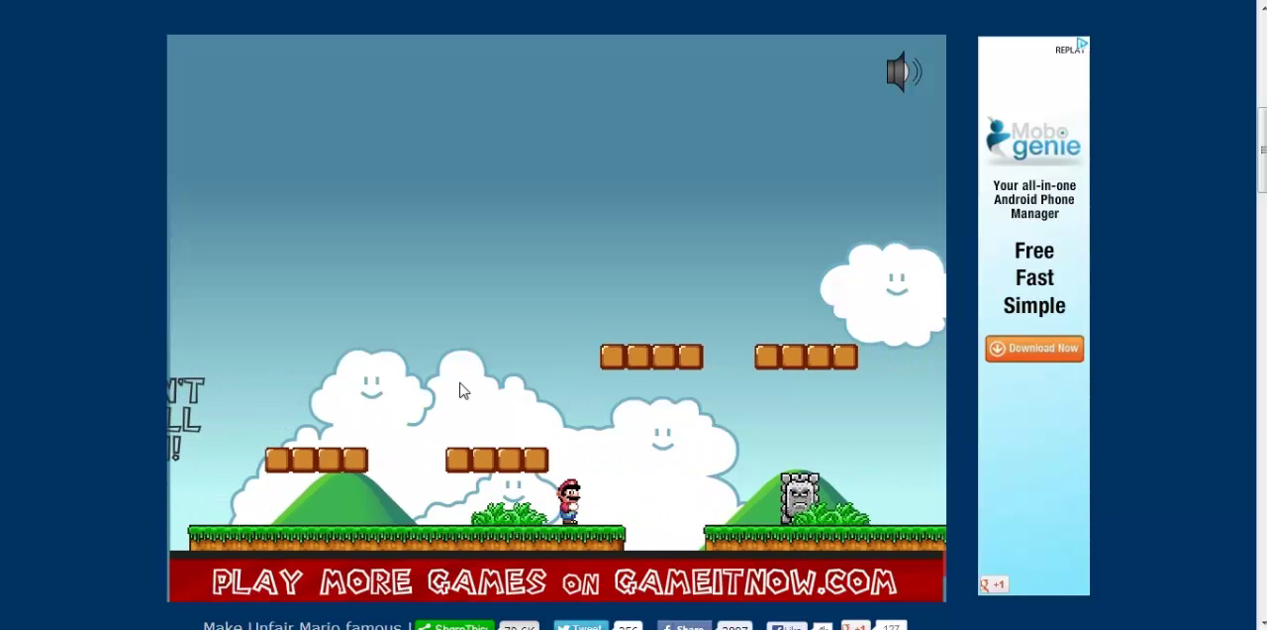
Climb the low and high block platforms, then leap onto the brick staircase.
{"action": "key", "text": "Left"}
{"action": "key", "text": "Up"}
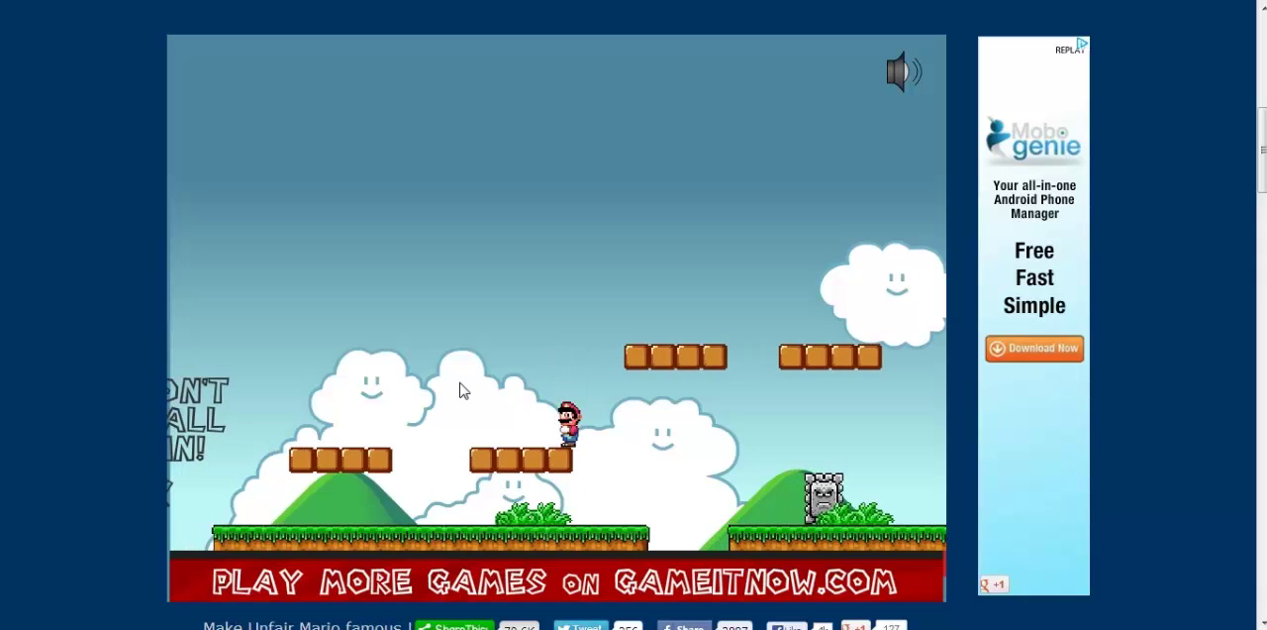
{"action": "key", "text": "Left"}
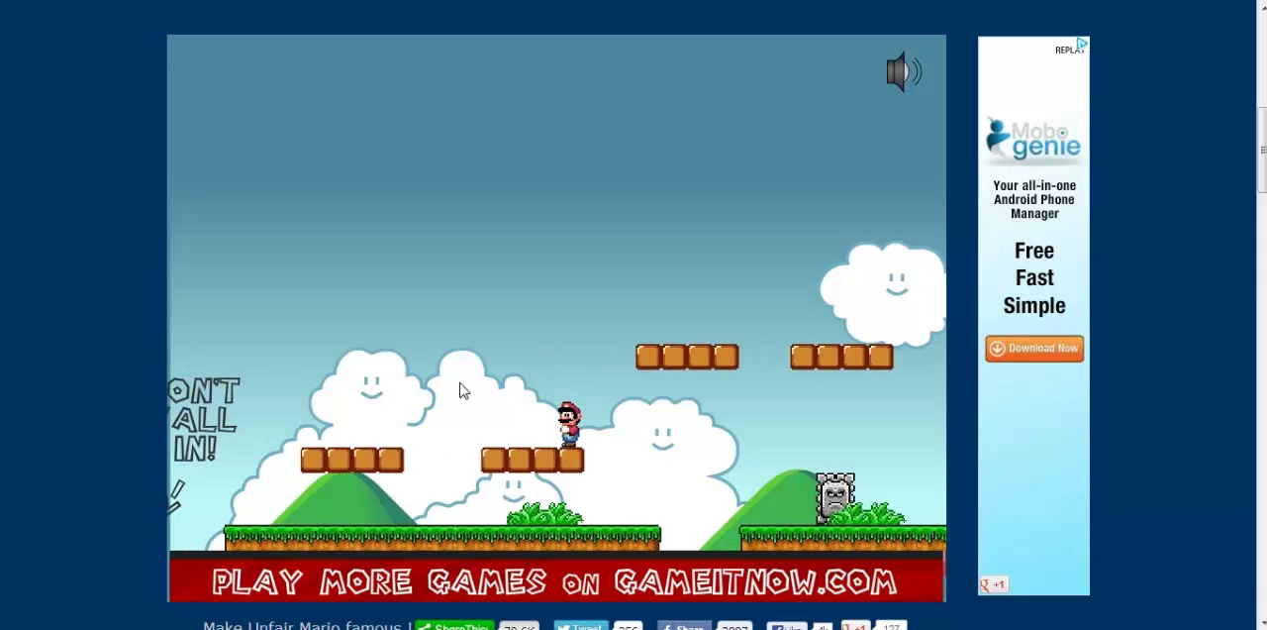
{"action": "key", "text": "Up"}
{"action": "key", "text": "Right"}
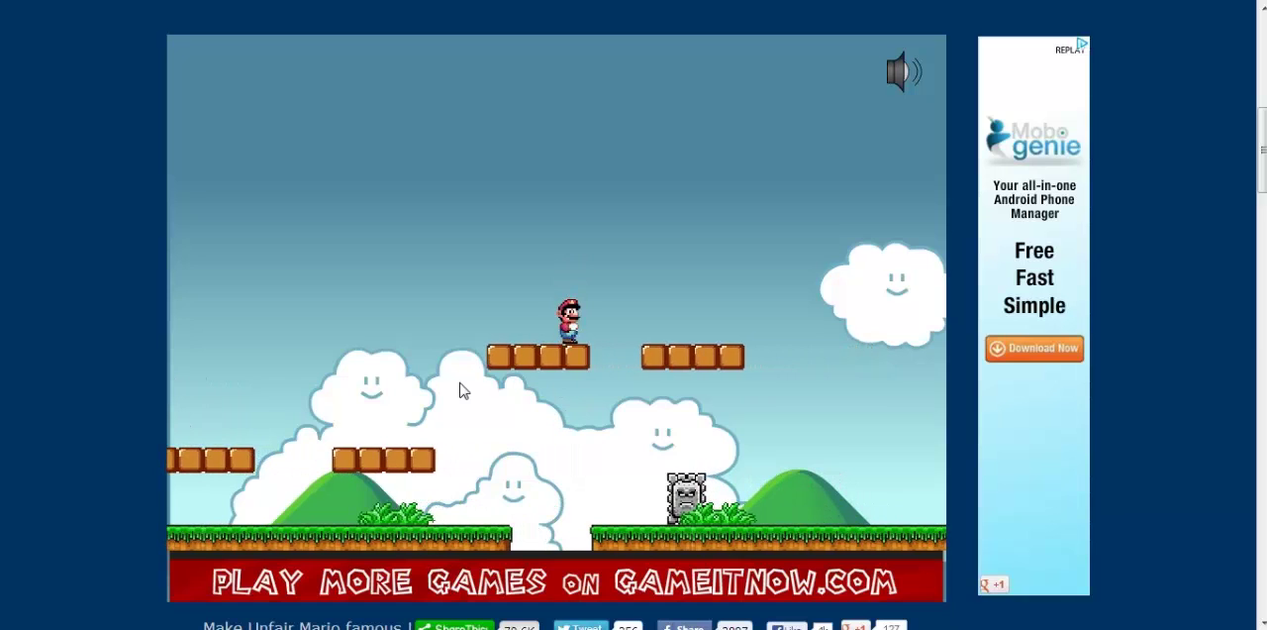
{"action": "key", "text": "Up"}
{"action": "key", "text": "Right"}
{"action": "key", "text": "Right"}
{"action": "key", "text": "Up"}
{"action": "key", "text": "Up"}
{"action": "key", "text": "Right"}
{"action": "key", "text": "Right"}
Jump the gap from the staircase to activate the checkpoint, then respawn there.
{"action": "key", "text": "Right"}
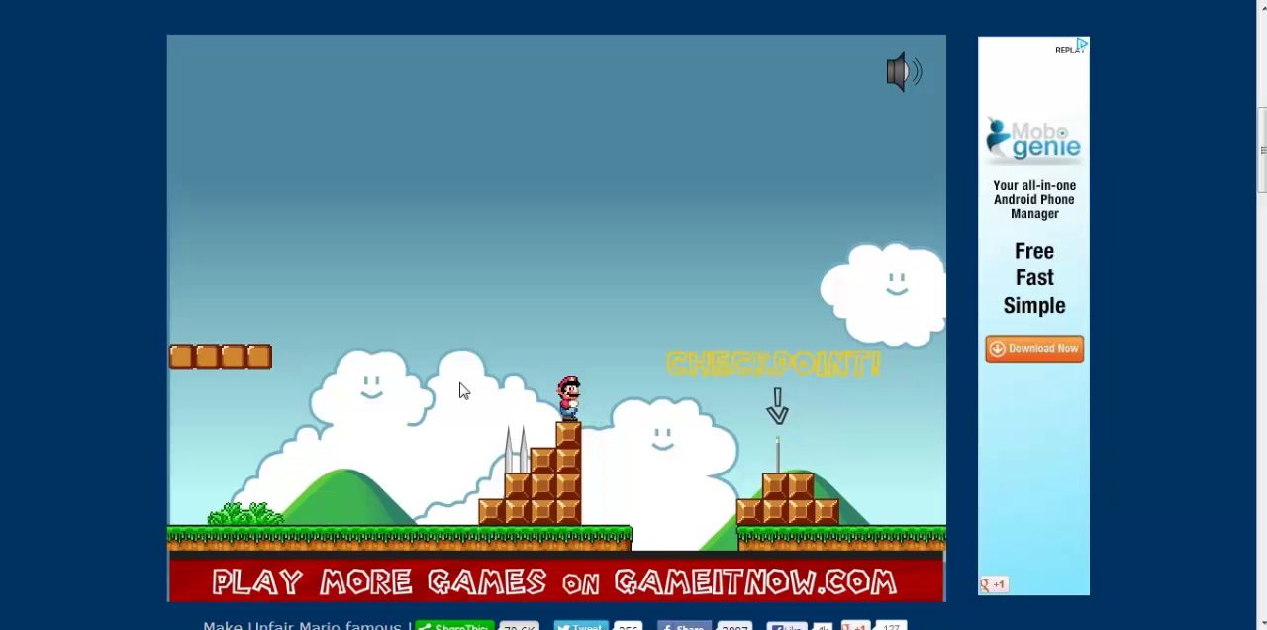
{"action": "key", "text": "Up"}
{"action": "key", "text": "Right"}
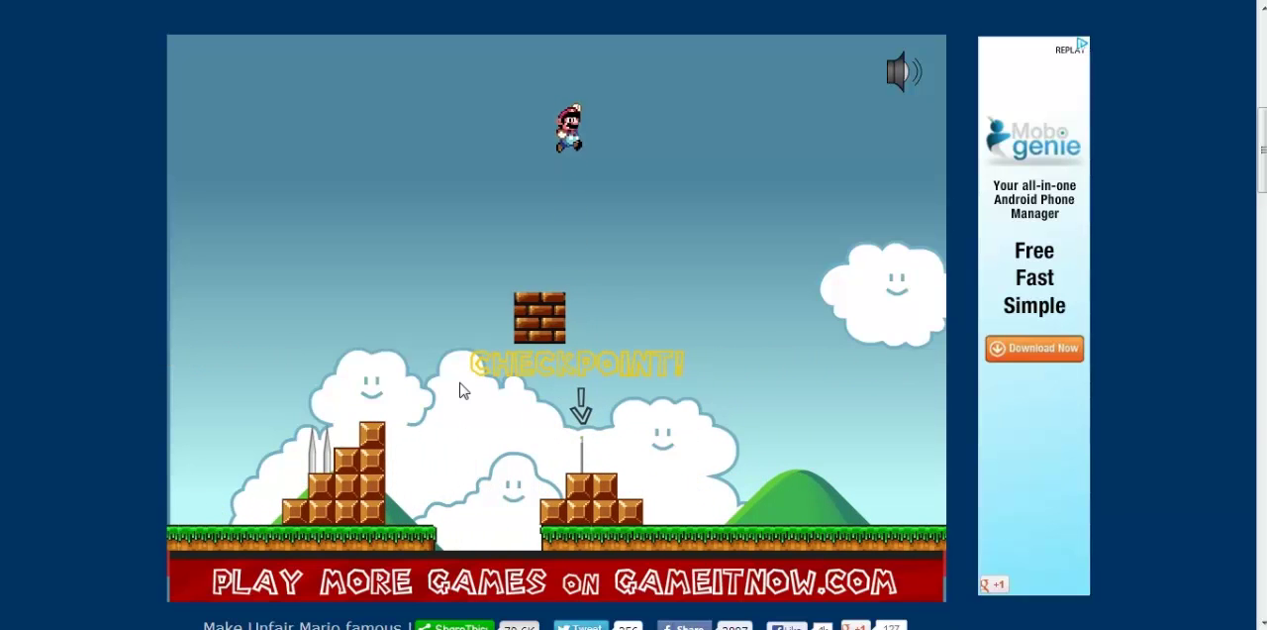
{"action": "key", "text": "Right"}
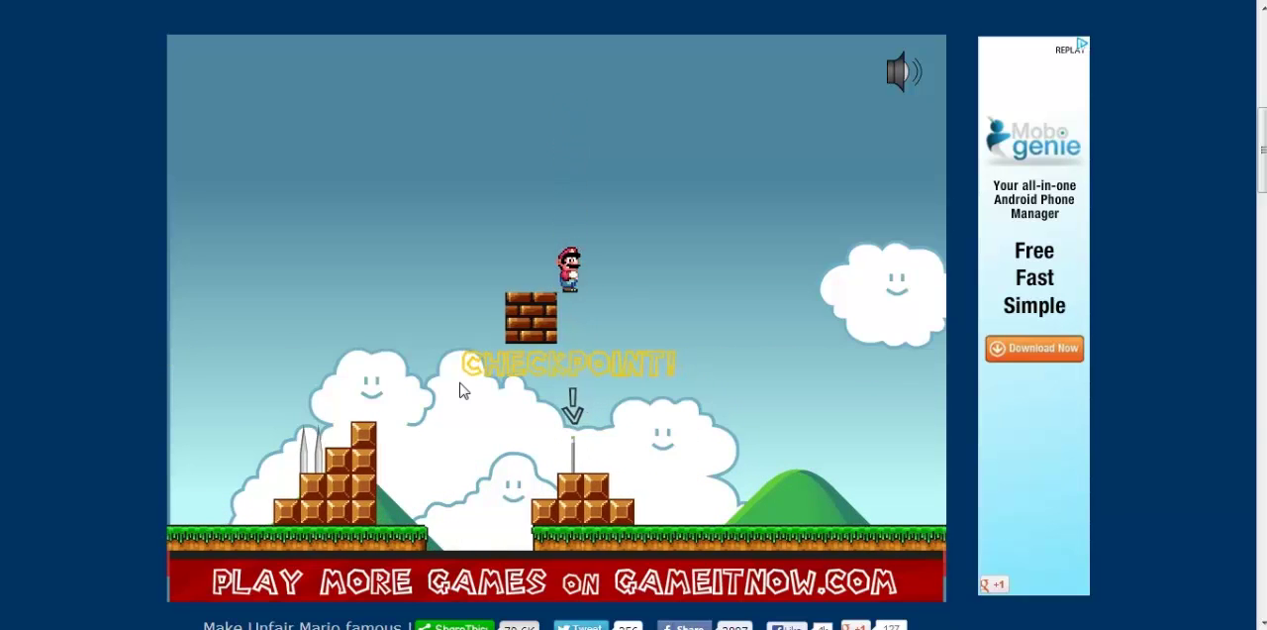
{"action": "key", "text": "Up"}
{"action": "key", "text": "Right"}
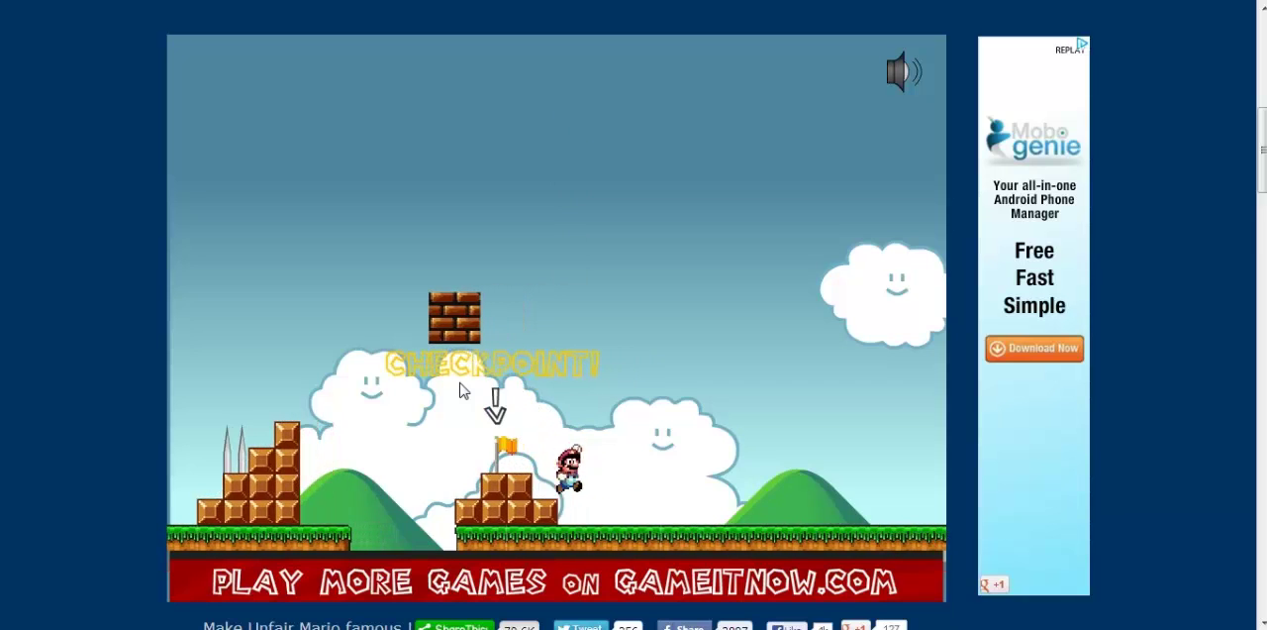
{"action": "key", "text": "space"}
Make several quick jumping runs from the checkpoint, respawning after each death.
{"action": "key", "text": "Right"}
{"action": "key", "text": "Up"}
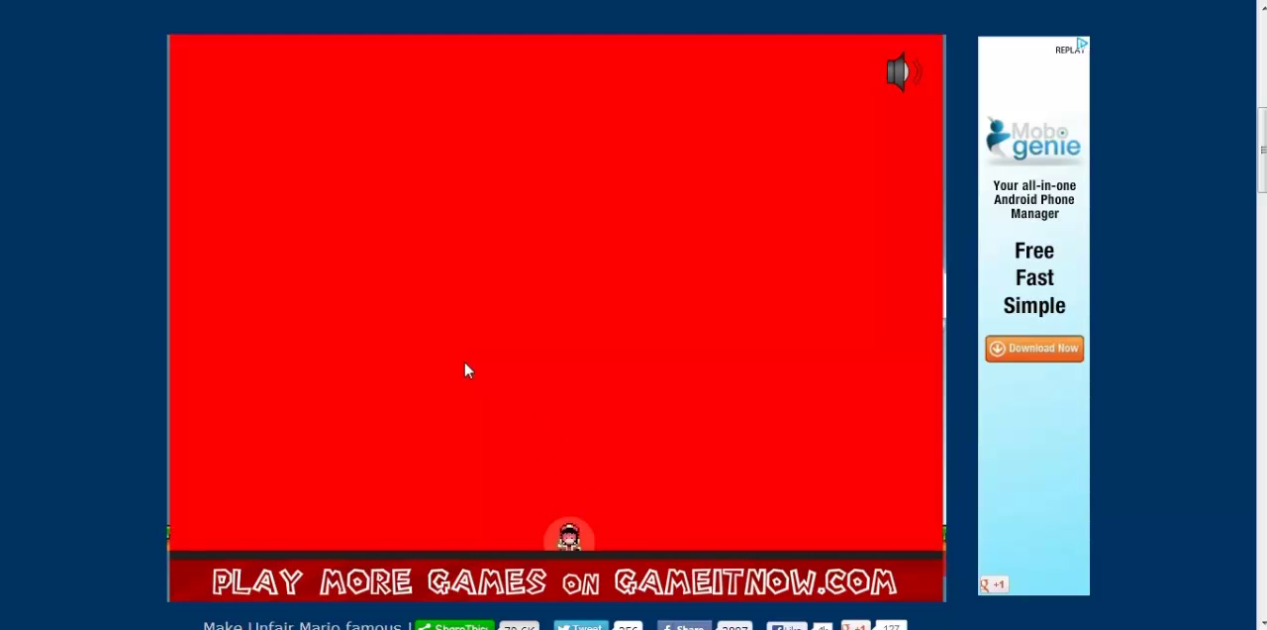
{"action": "key", "text": "space"}
{"action": "key", "text": "Right"}
{"action": "key", "text": "Up"}
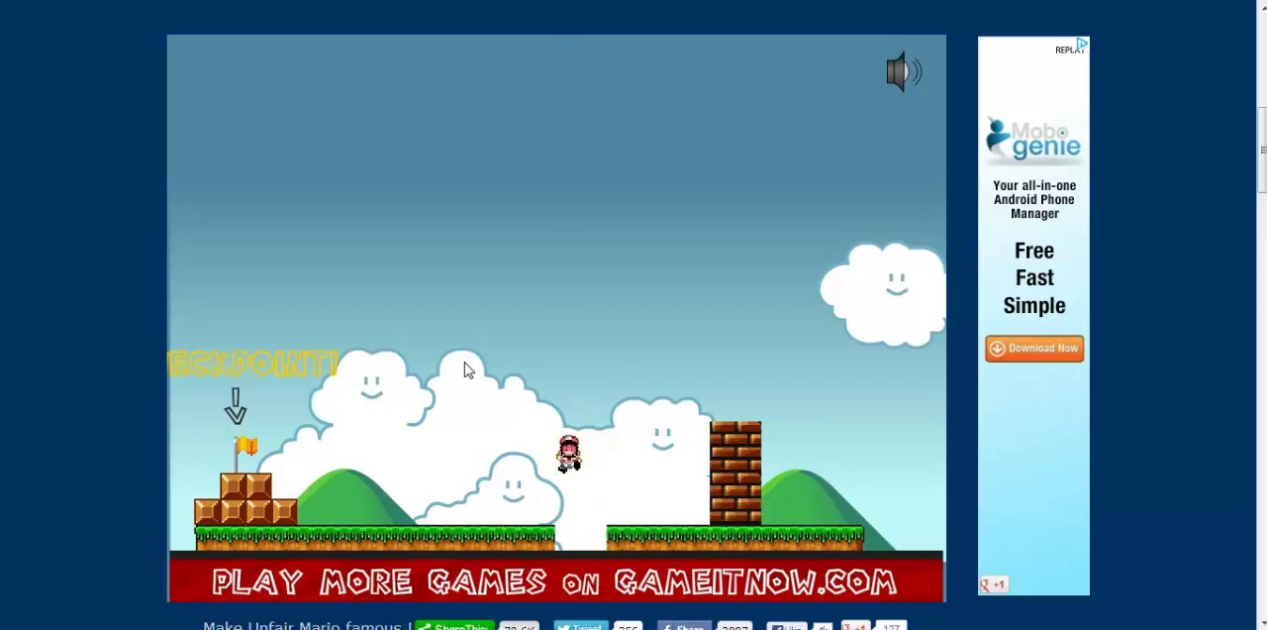
{"action": "key", "text": "space"}
{"action": "key", "text": "Right"}
{"action": "key", "text": "Up"}
{"action": "key", "text": "Right"}
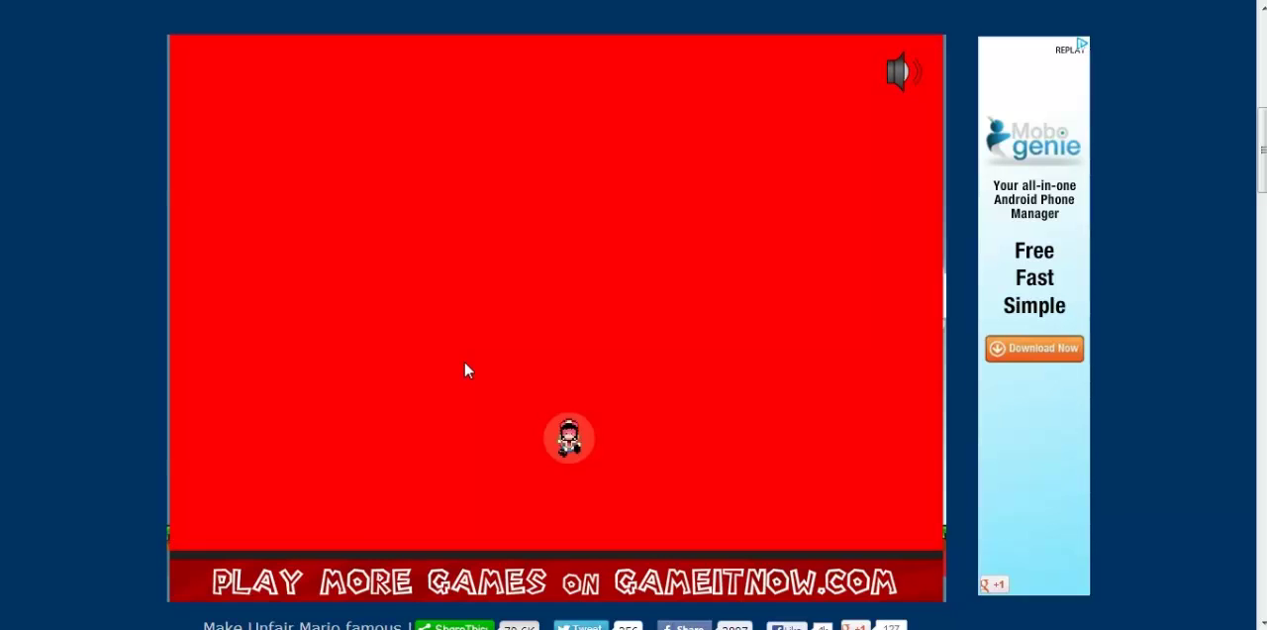
Retry clearing the gap and jumping onto the brick column for a higher leap.
{"action": "key", "text": "space"}
{"action": "key", "text": "Right"}
{"action": "key", "text": "Up"}
{"action": "key", "text": "Right"}
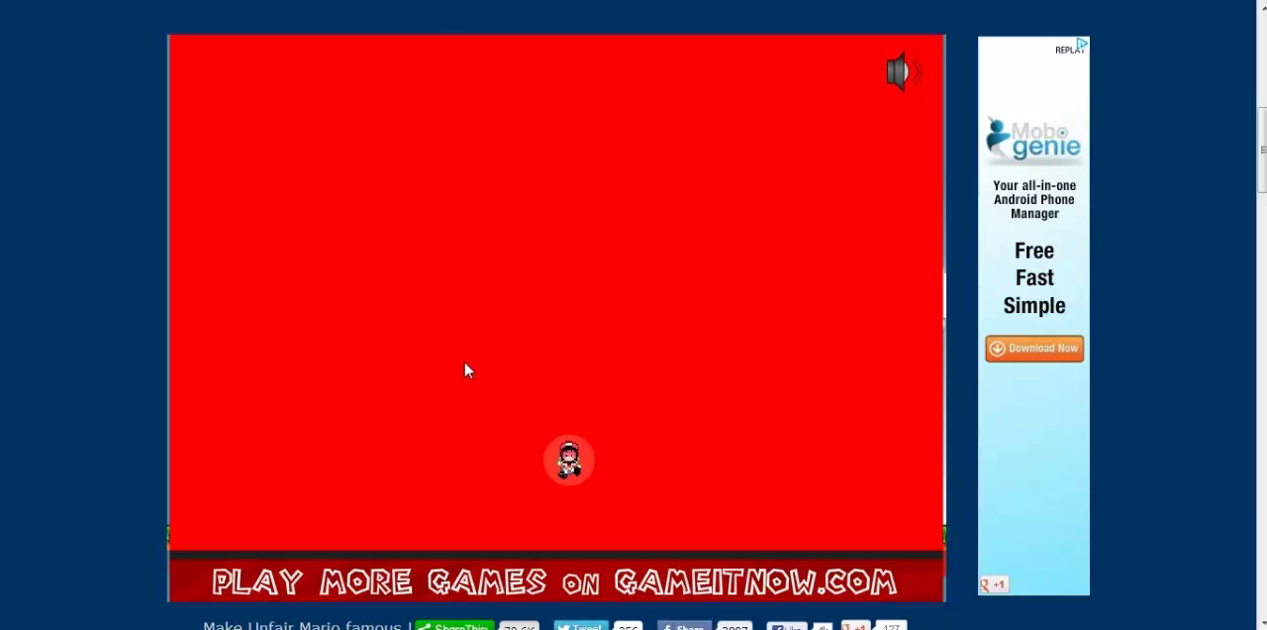
{"action": "key", "text": "space"}
{"action": "key", "text": "Right"}
{"action": "key", "text": "Up"}
{"action": "key", "text": "Right"}
{"action": "key", "text": "Up"}
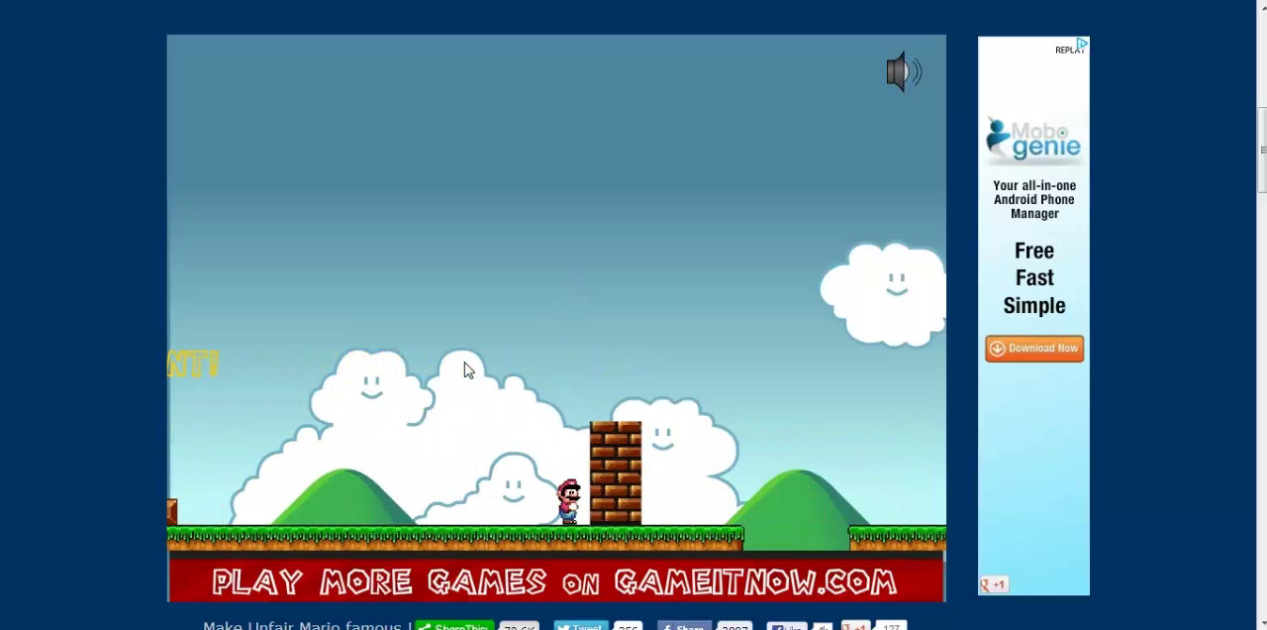
{"action": "key", "text": "Up"}
{"action": "key", "text": "Right"}
{"action": "key", "text": "Up"}
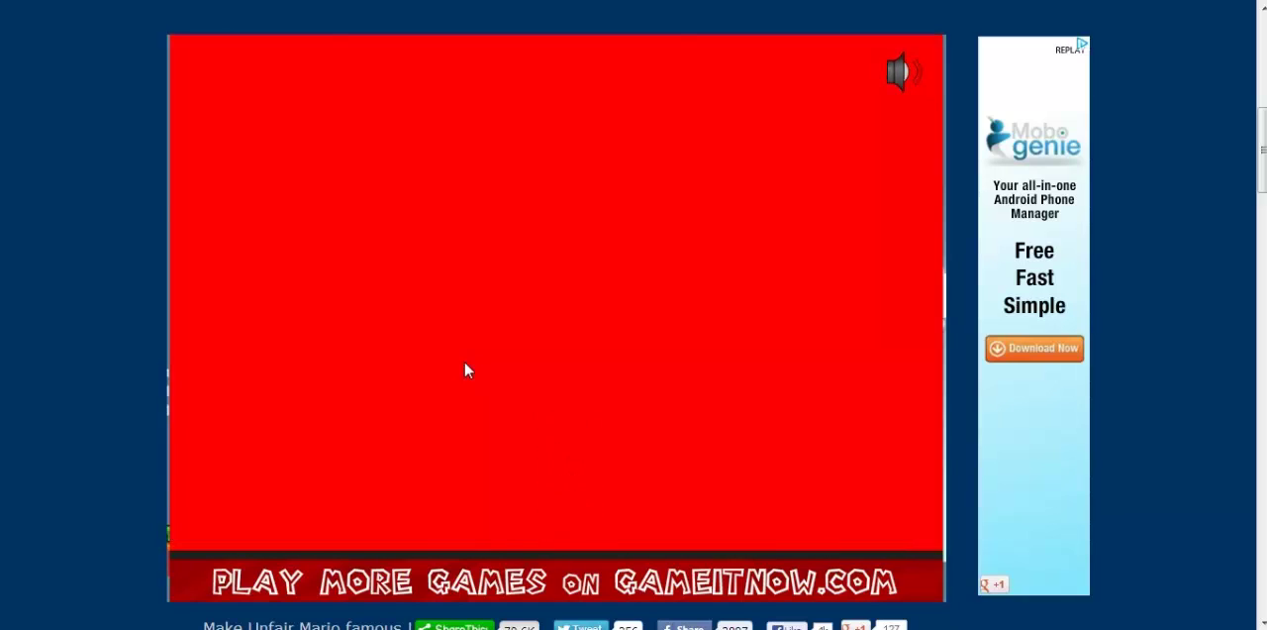
Make two more checkpoint runs past the gap, dying and retrying each time.
{"action": "key", "text": "space"}
{"action": "key", "text": "Right"}
{"action": "key", "text": "Up"}
{"action": "key", "text": "Right"}
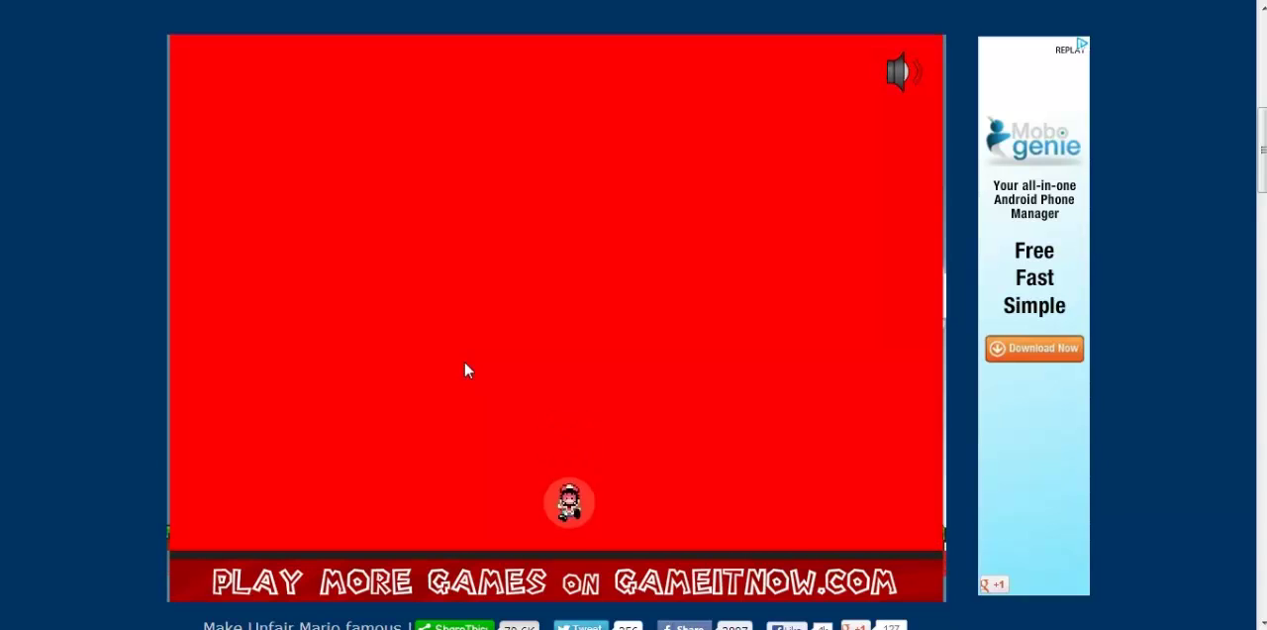
{"action": "key", "text": "space"}
{"action": "key", "text": "Right"}
{"action": "key", "text": "Up"}
{"action": "key", "text": "Right"}
Clear the gap, climb and cross the brick column, and jump off rightward.
{"action": "key", "text": "Right"}
{"action": "key", "text": "Up"}
{"action": "key", "text": "Right"}
{"action": "key", "text": "Right"}
{"action": "key", "text": "Up"}
{"action": "key", "text": "Right"}
{"action": "key", "text": "Right"}
{"action": "key", "text": "Right"}
{"action": "key", "text": "Right"}
{"action": "key", "text": "Up"}
{"action": "key", "text": "Right"}
{"action": "key", "text": "Right"}
{"action": "key", "text": "Up"}
{"action": "key", "text": "Right"}
{"action": "key", "text": "Right"}
Hop right across the small 'Which one?' platforms until Mario dies.
{"action": "key", "text": "Up"}
{"action": "key", "text": "Right"}
{"action": "key", "text": "Right"}
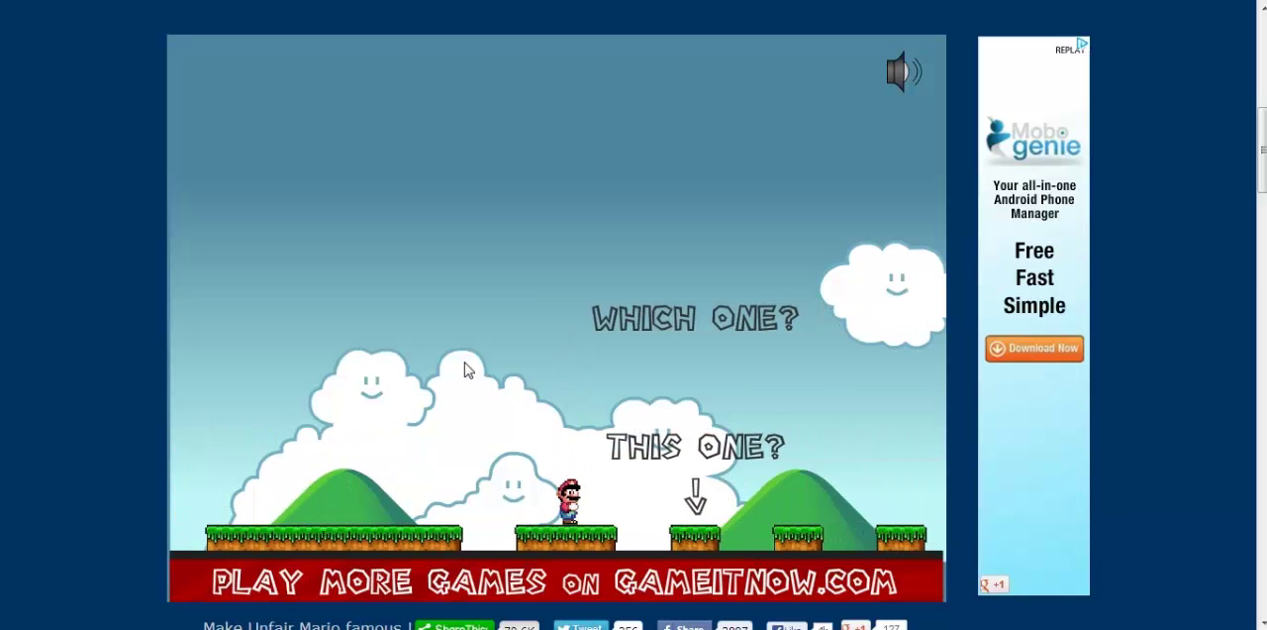
{"action": "key", "text": "Right"}
{"action": "key", "text": "Up"}
{"action": "key", "text": "Right"}
{"action": "key", "text": "Right"}
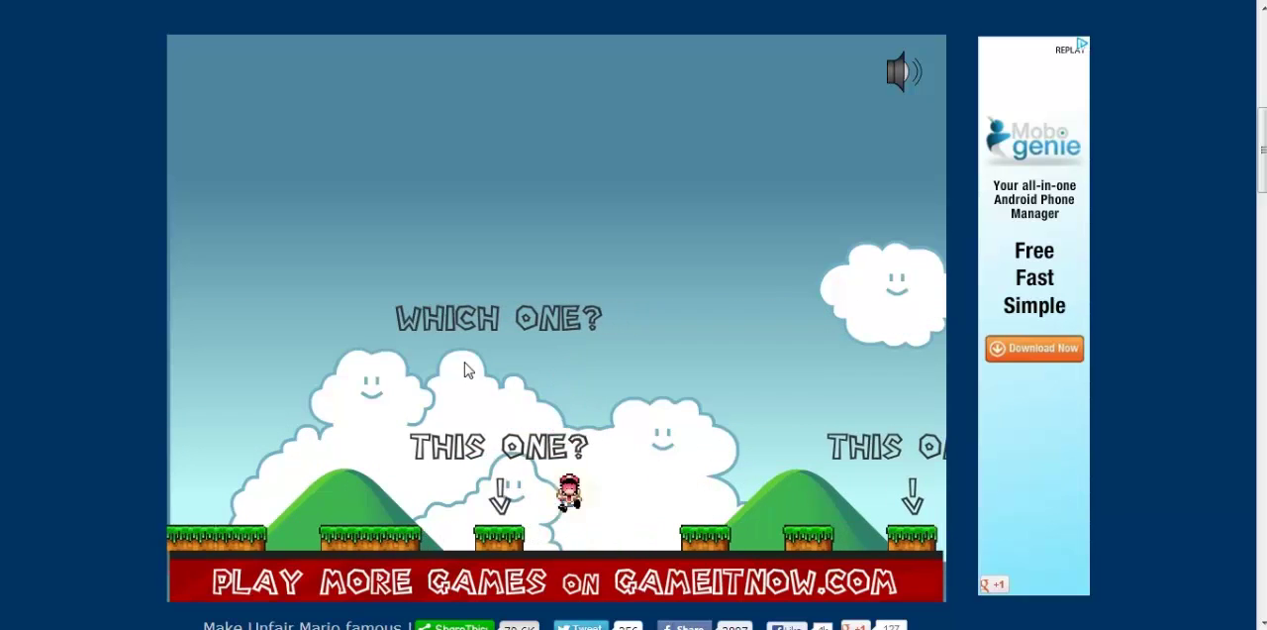
{"action": "key", "text": "Right"}
Run and jump right from the respawned checkpoint.
{"action": "key", "text": "Up"}
{"action": "key", "text": "Right"}
{"action": "key", "text": "Right"}
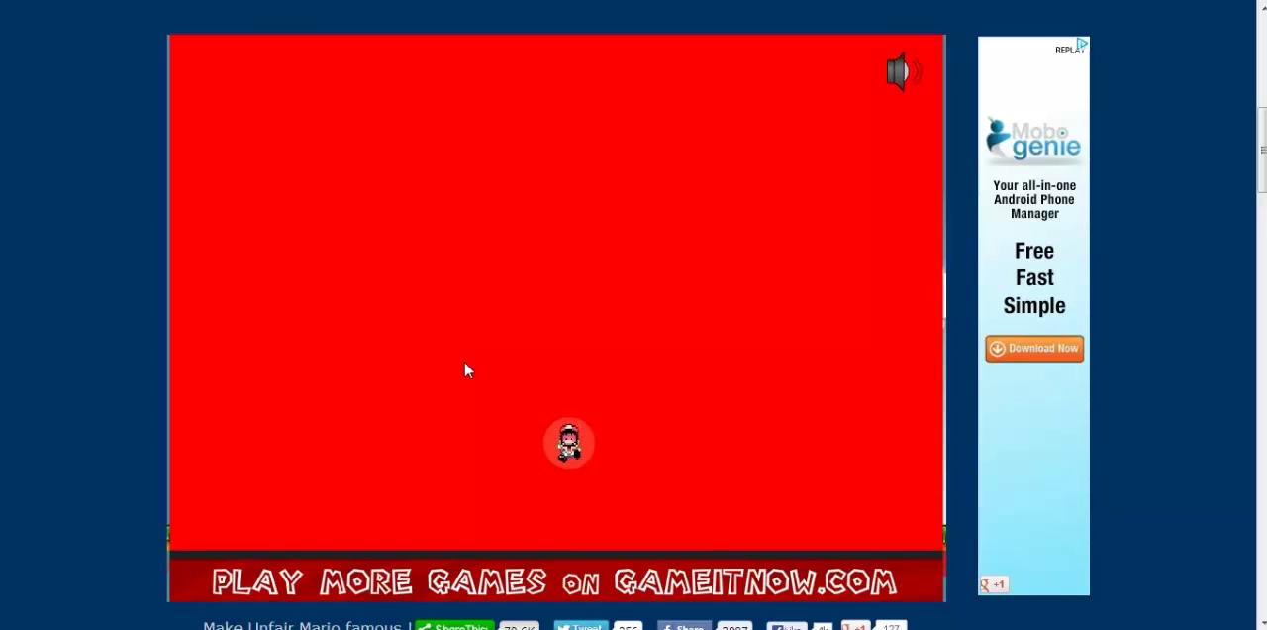
{"action": "key", "text": "Right"}
{"action": "key", "text": "Up"}
{"action": "key", "text": "Right"}
{"action": "key", "text": "Right"}
Run up to the brick column and jump onto it.
{"action": "key", "text": "Right"}
{"action": "key", "text": "Up"}
{"action": "key", "text": "Right"}
{"action": "key", "text": "Right"}
{"action": "key", "text": "Up"}
{"action": "key", "text": "Right"}
{"action": "key", "text": "Right"}
{"action": "key", "text": "Right"}
{"action": "key", "text": "Right"}
{"action": "key", "text": "Right"}
{"action": "key", "text": "Right"}
{"action": "key", "text": "Right"}
Jump from the column onto the first small platforms.
{"action": "key", "text": "Up"}
{"action": "key", "text": "Right"}
{"action": "key", "text": "Right"}
{"action": "key", "text": "Right"}
{"action": "key", "text": "Up"}
{"action": "key", "text": "Right"}
{"action": "key", "text": "Right"}
{"action": "key", "text": "Up"}
{"action": "key", "text": "Right"}
{"action": "key", "text": "Right"}
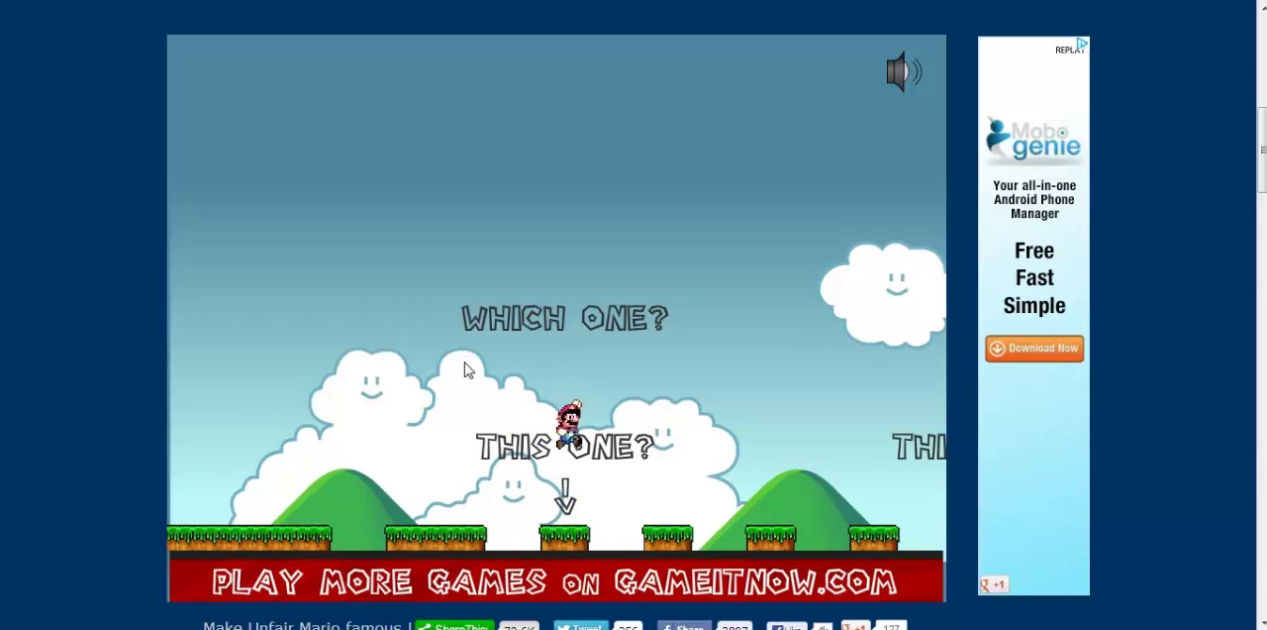
{"action": "key", "text": "Up"}
{"action": "key", "text": "Right"}
Leap across the remaining gaps toward the flagpole, die, and respawn at the checkpoint.
{"action": "key", "text": "Right"}
{"action": "key", "text": "Up"}
{"action": "key", "text": "Right"}
{"action": "key", "text": "Right"}
{"action": "key", "text": "Right"}
{"action": "key", "text": "Up"}
{"action": "key", "text": "Right"}
{"action": "key", "text": "Right"}
{"action": "key", "text": "Right"}
{"action": "key", "text": "Up"}
{"action": "key", "text": "Right"}
{"action": "key", "text": "Right"}
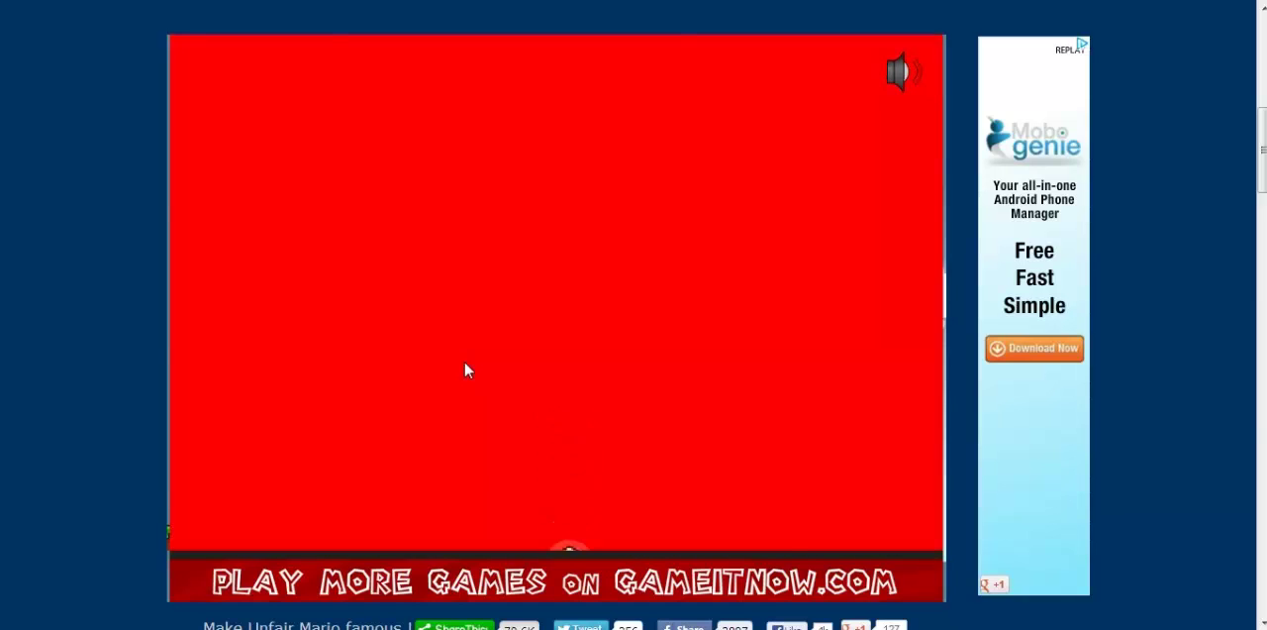
{"action": "key", "text": "space"}
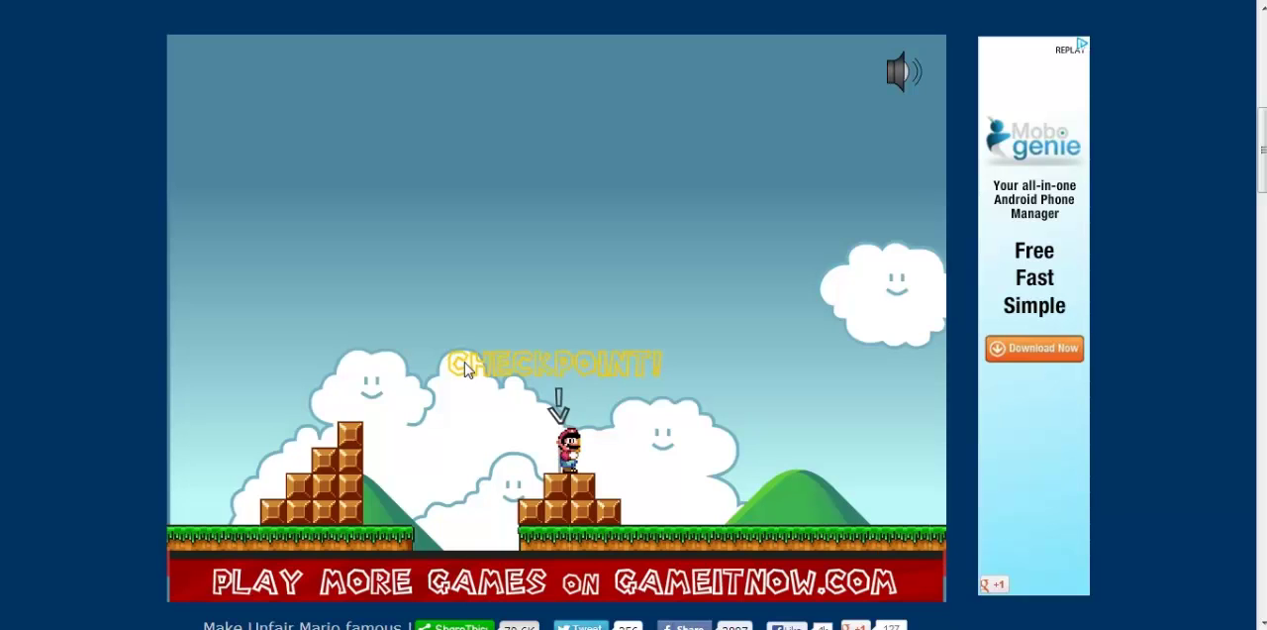
Jump away from the checkpoint and run right toward the brick column.
{"action": "key", "text": "Up"}
{"action": "key", "text": "Right"}
{"action": "key", "text": "Right"}
{"action": "key", "text": "Right"}
{"action": "key", "text": "Right"}
{"action": "key", "text": "Up"}
{"action": "key", "text": "Right"}
{"action": "key", "text": "Right"}
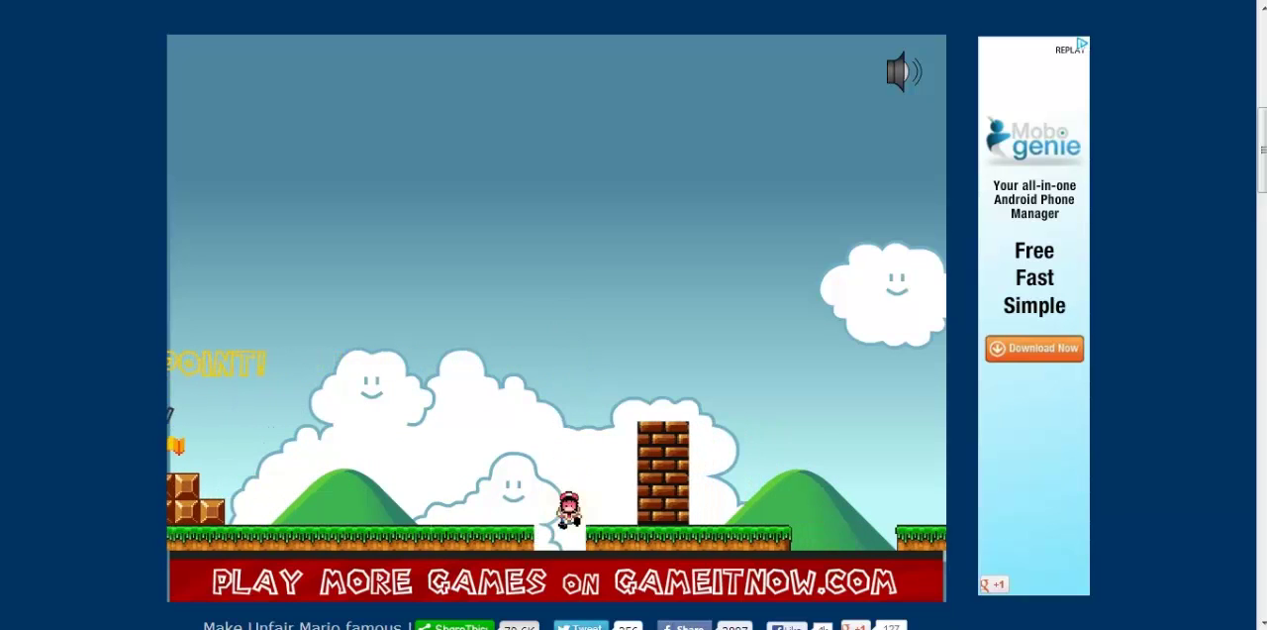
Respawn, climb over the brick column, then jump the gap beyond it.
{"action": "key", "text": "space"}
{"action": "key", "text": "Up"}
{"action": "key", "text": "Right"}
{"action": "key", "text": "Right"}
{"action": "key", "text": "Right"}
{"action": "key", "text": "Up"}
{"action": "key", "text": "Right"}
{"action": "key", "text": "Right"}
{"action": "key", "text": "Up"}
{"action": "key", "text": "Right"}
{"action": "key", "text": "Up"}
{"action": "key", "text": "Right"}
{"action": "key", "text": "Right"}
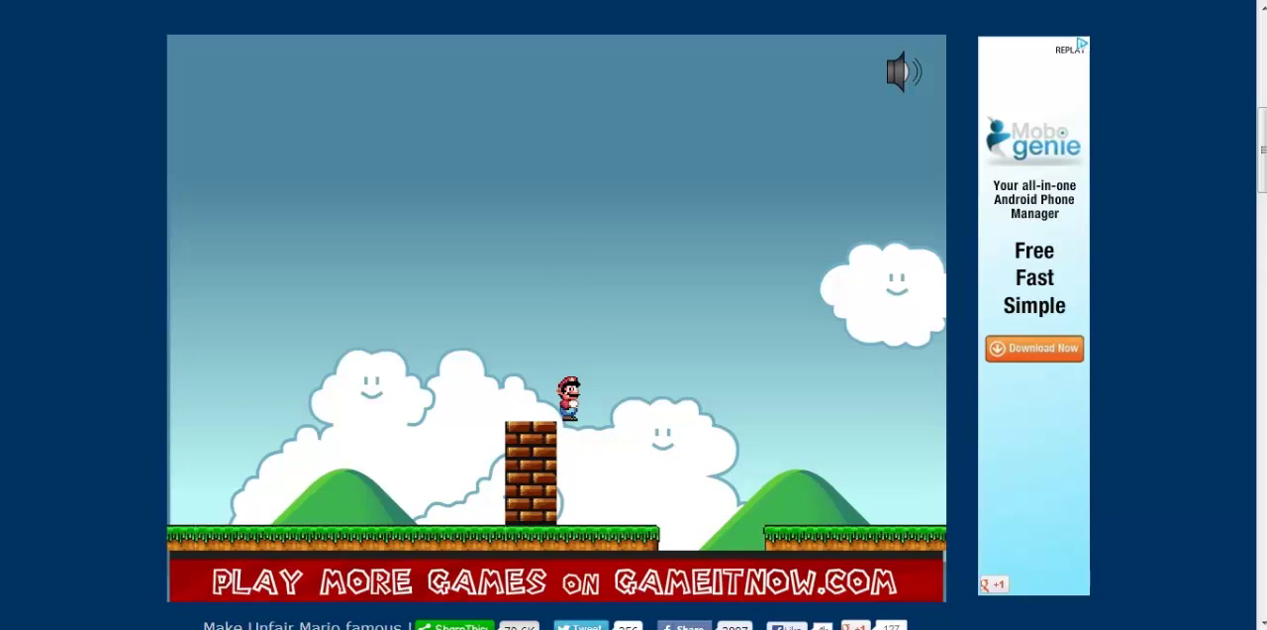
{"action": "key", "text": "Right"}
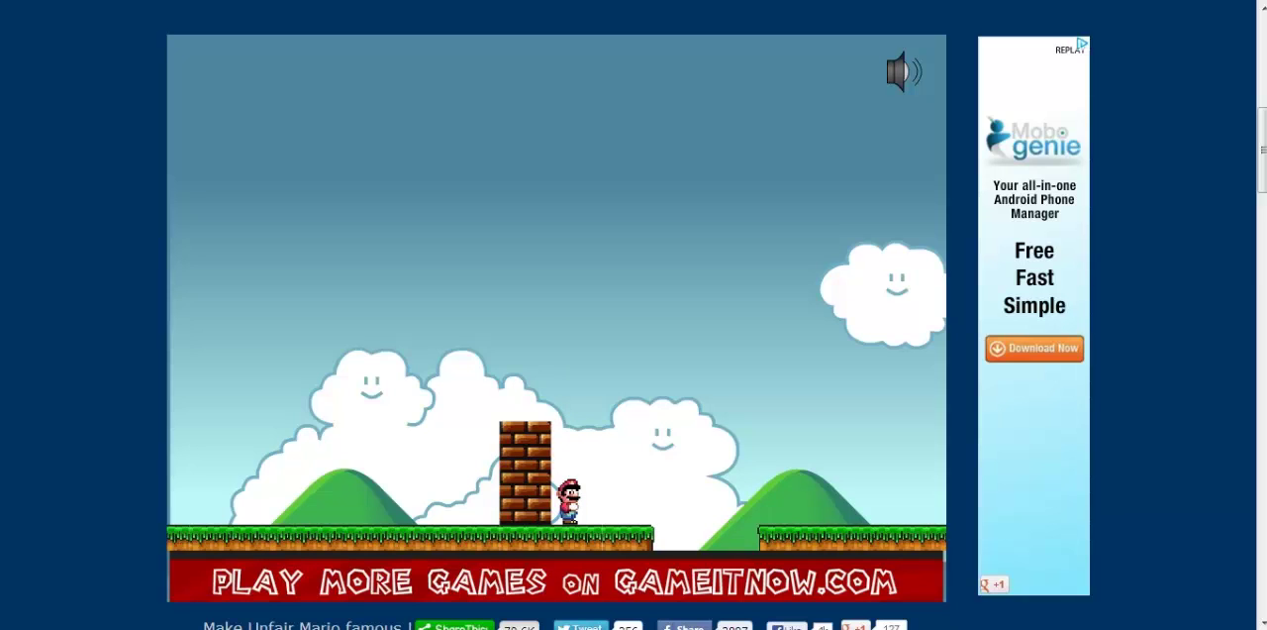
{"action": "key", "text": "Up"}
{"action": "key", "text": "Right"}
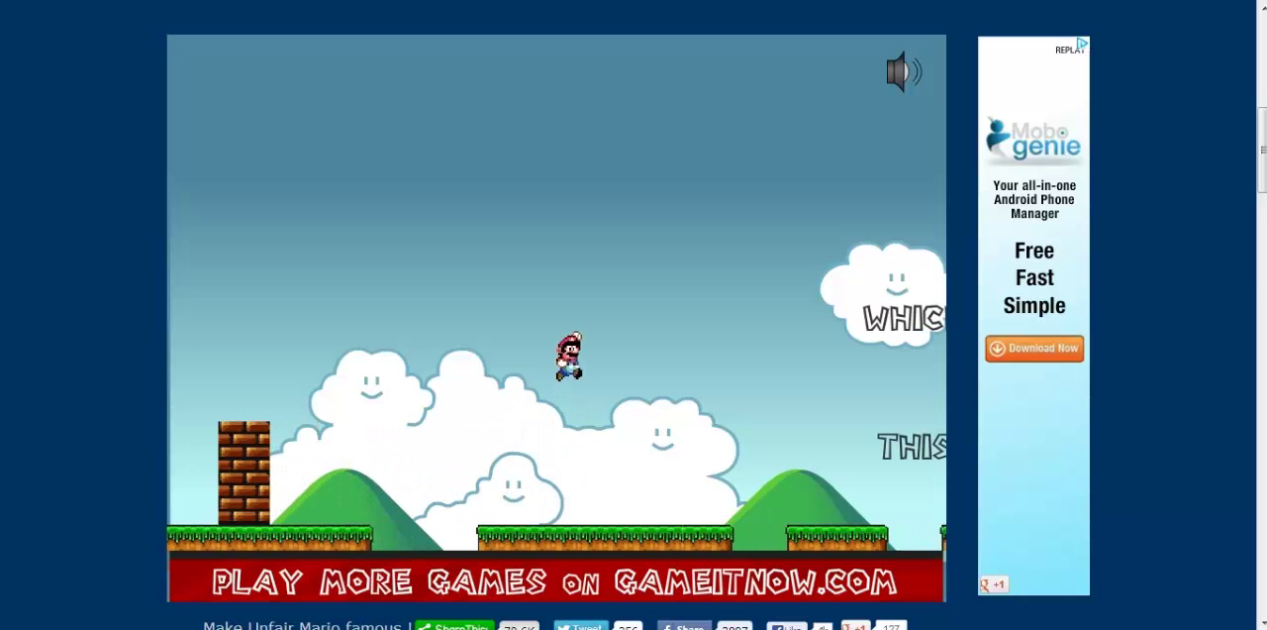
{"action": "key", "text": "Right"}
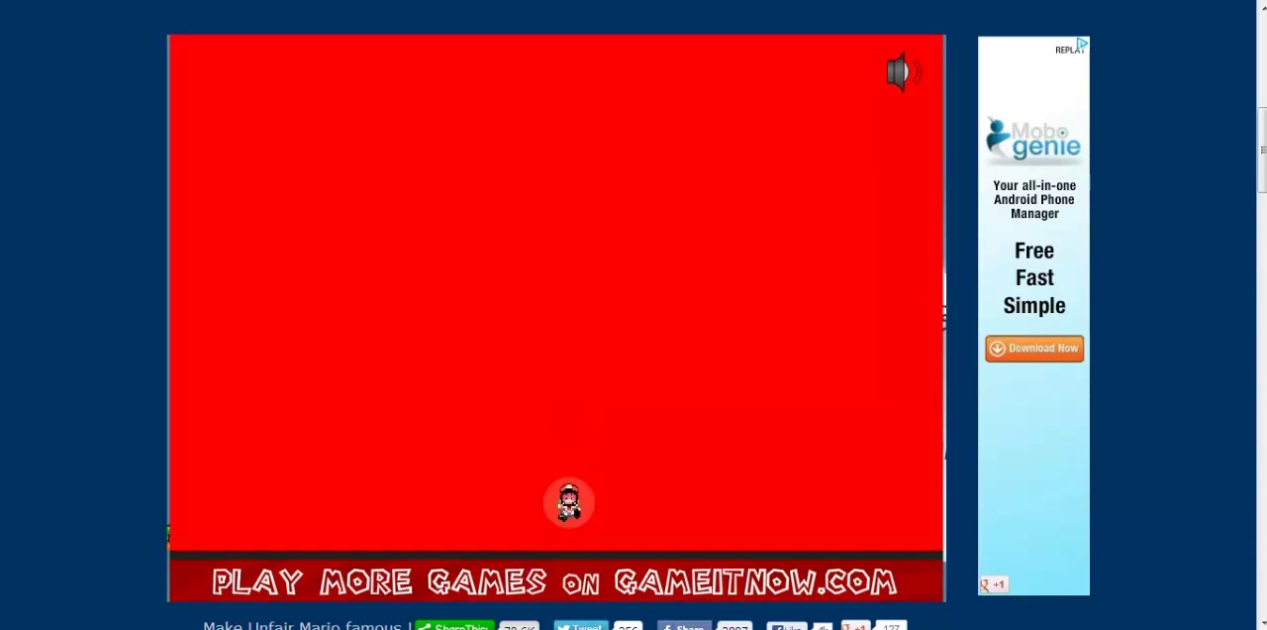
Retry twice more from the checkpoint, dying near the column until the counter reads 63.
{"action": "key", "text": "space"}
{"action": "key", "text": "Up"}
{"action": "key", "text": "Right"}
{"action": "key", "text": "Right"}
{"action": "key", "text": "Right"}
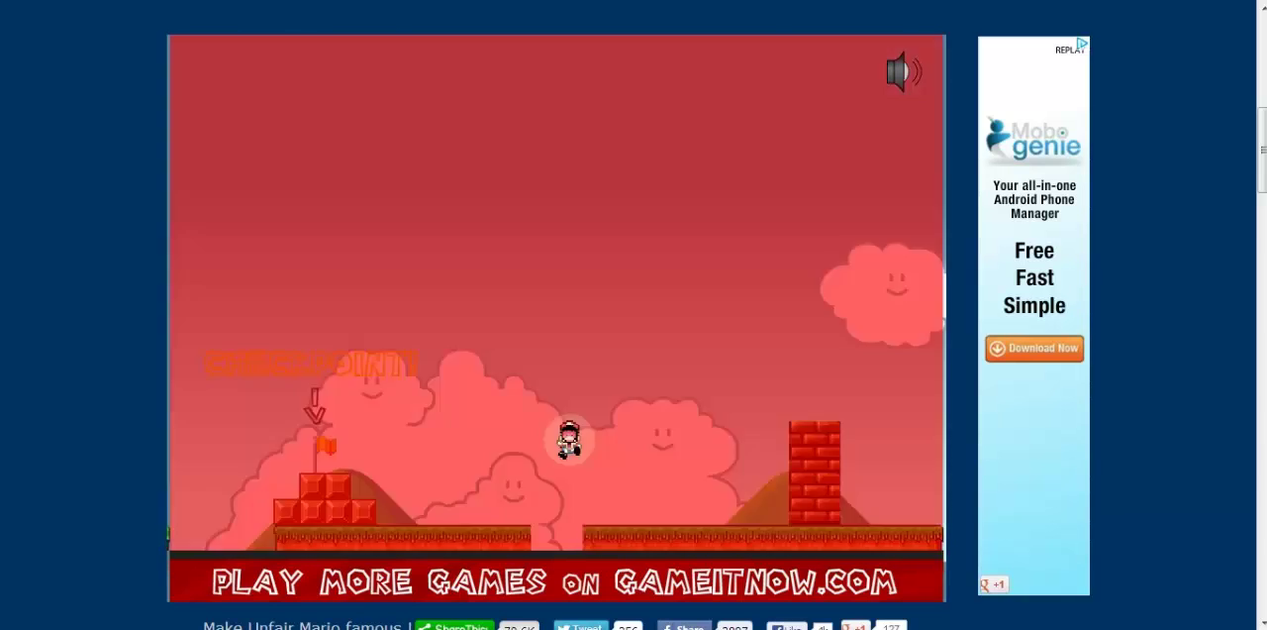
{"action": "key", "text": "space"}
{"action": "key", "text": "Up"}
{"action": "key", "text": "Right"}
{"action": "key", "text": "Right"}
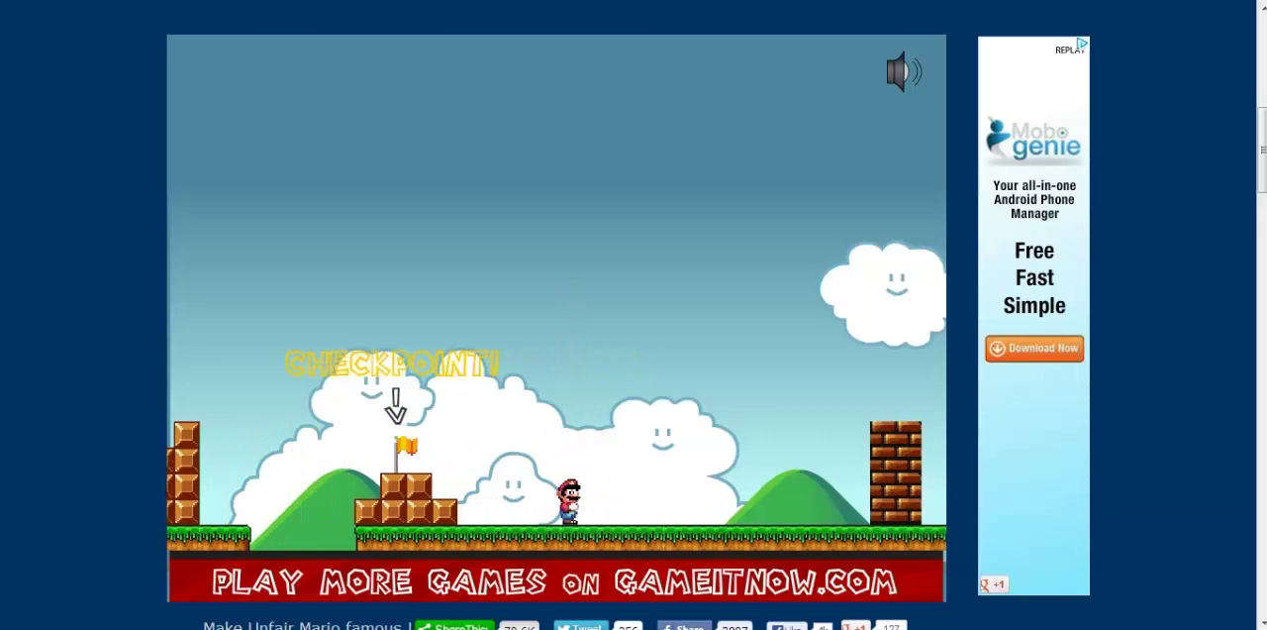
{"action": "key", "text": "Right"}
{"action": "key", "text": "Up"}
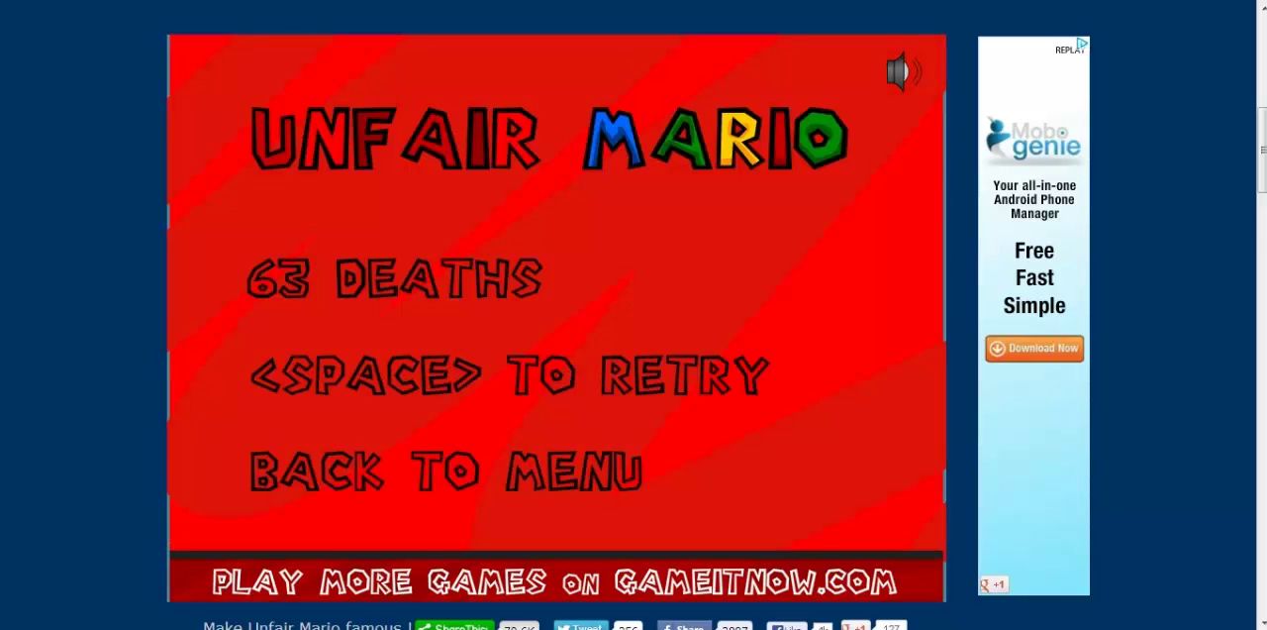
Retry from the death screen and run right to jump the first gap.
{"action": "key", "text": "space"}
{"action": "key", "text": "Right"}
{"action": "key", "text": "Up"}
{"action": "key", "text": "Right"}
{"action": "key", "text": "Up"}
{"action": "key", "text": "Right"}
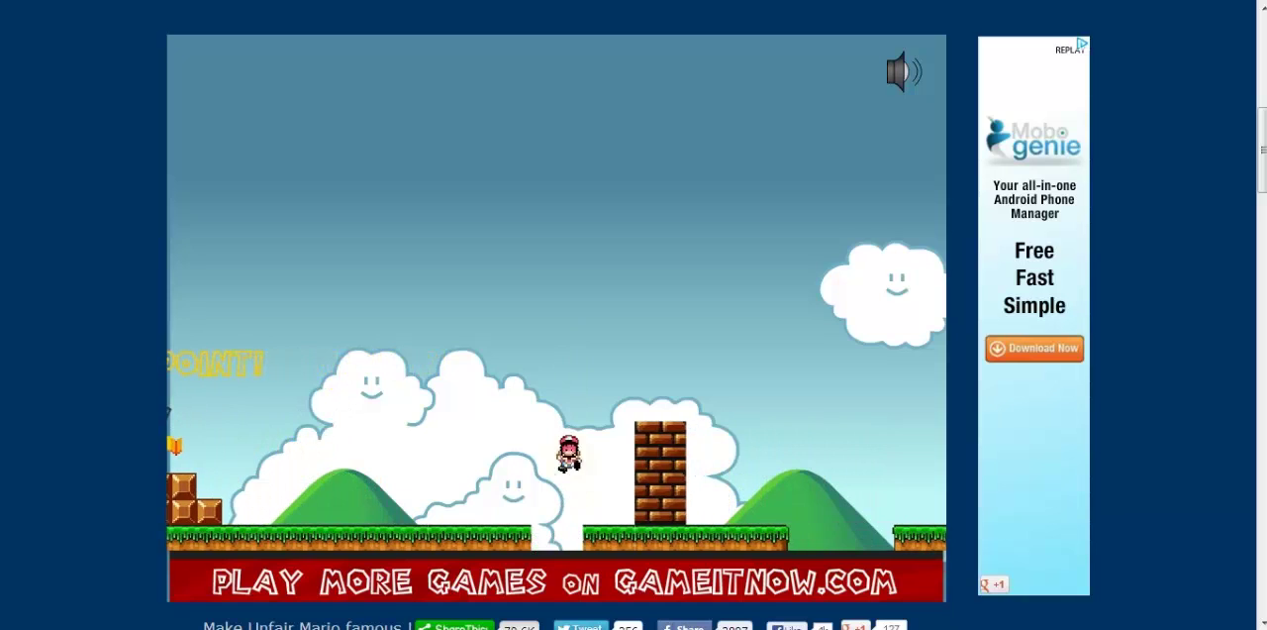
Restart at the checkpoint and jump Mario over the brick column.
{"action": "key", "text": "space"}
{"action": "key", "text": "Right"}
{"action": "key", "text": "Up"}
{"action": "key", "text": "Right"}
{"action": "key", "text": "Up"}
{"action": "key", "text": "Right"}
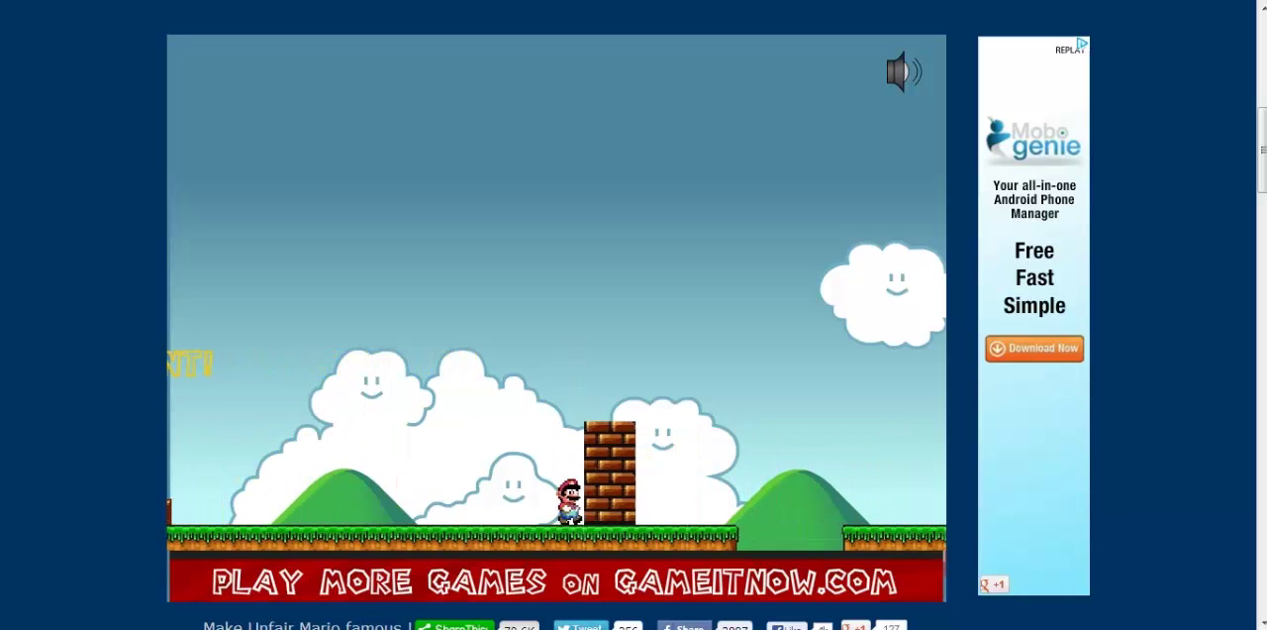
{"action": "key", "text": "Up"}
{"action": "key", "text": "Right"}
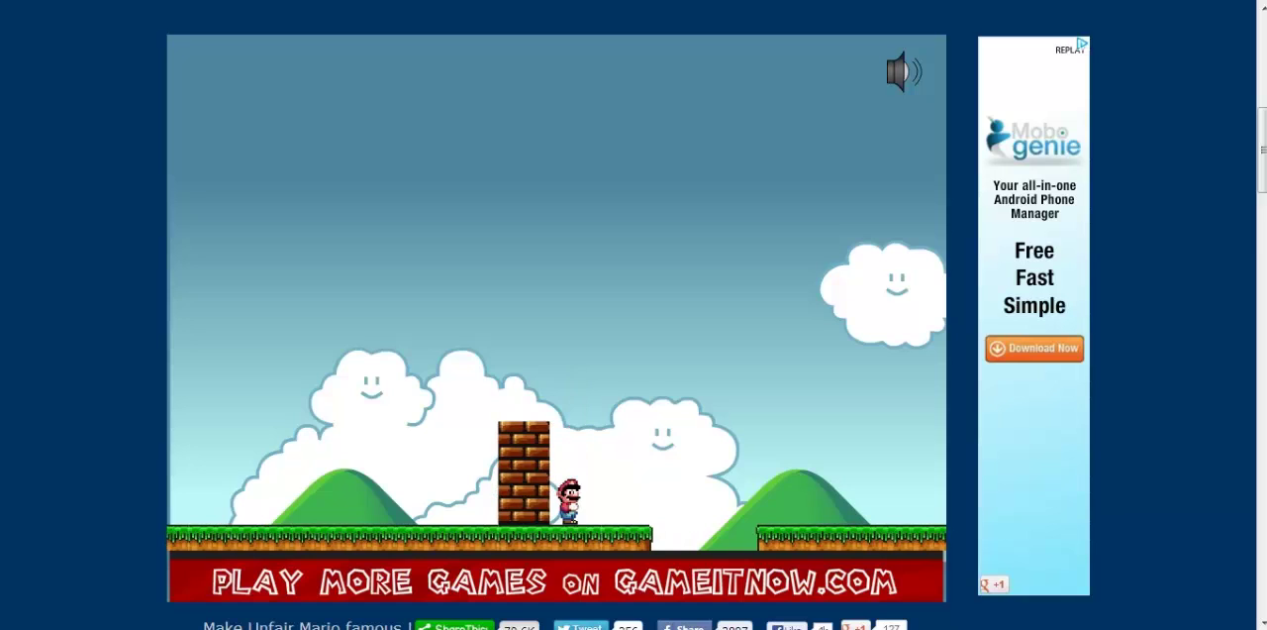
{"action": "key", "text": "Right"}
{"action": "key", "text": "Up"}
{"action": "key", "text": "Up"}
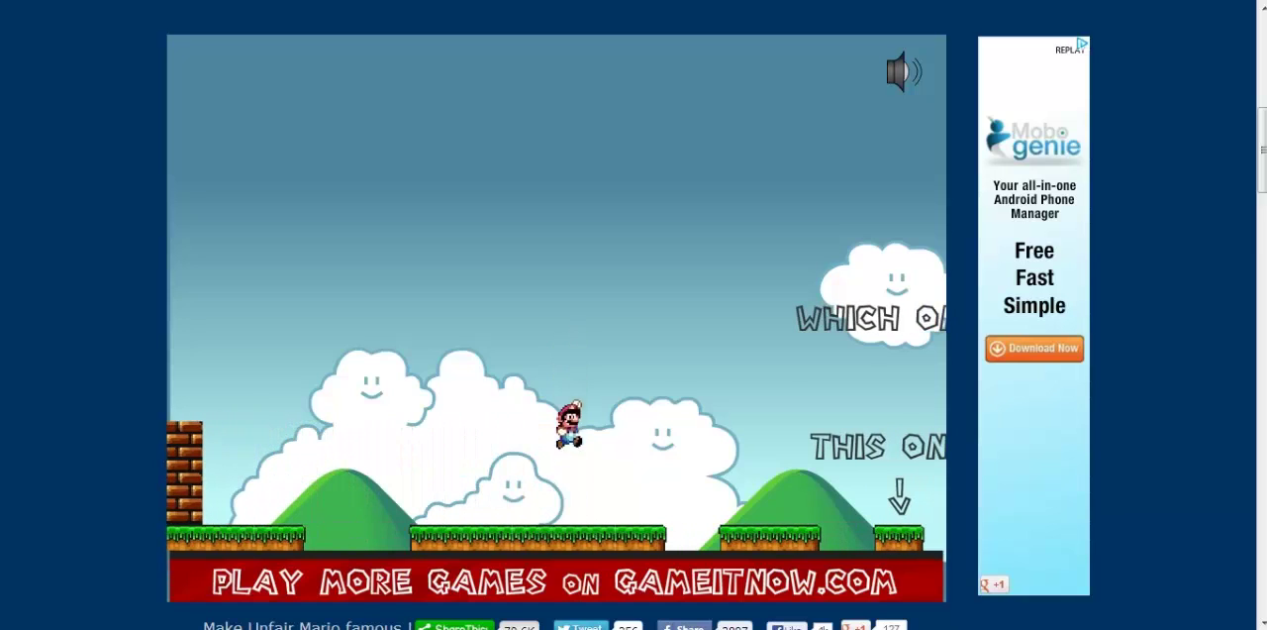
Hop onto the 'Which one?' platforms, die, then die again just past the checkpoint.
{"action": "key", "text": "Right"}
{"action": "key", "text": "Up"}
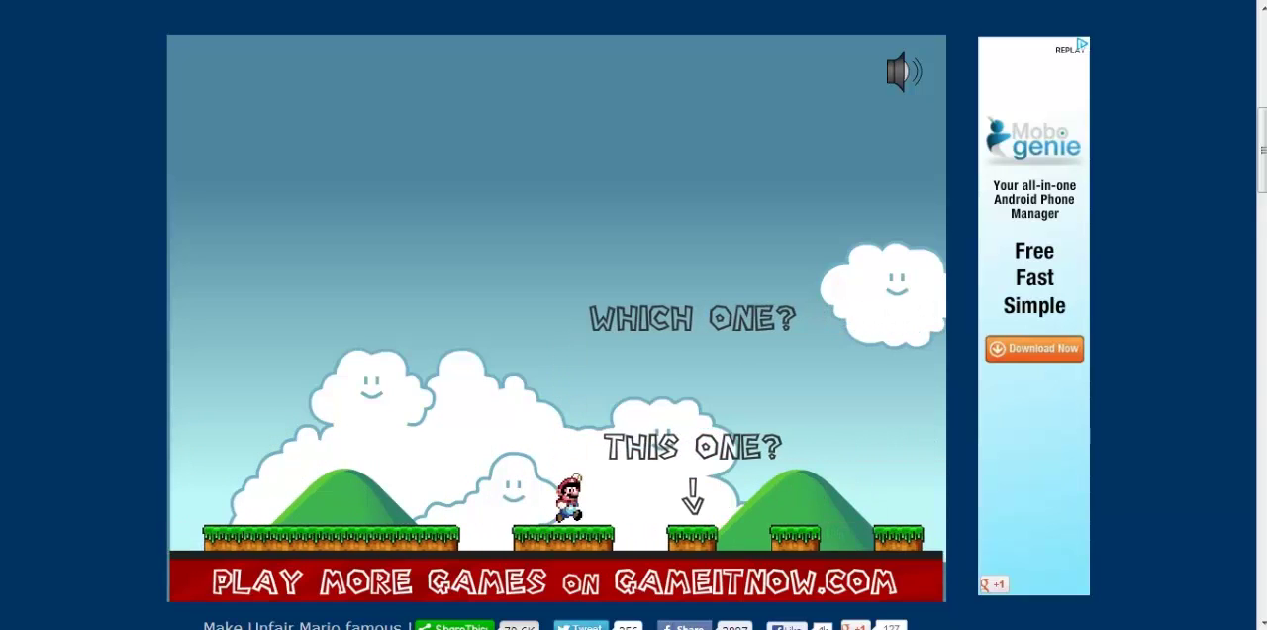
{"action": "key", "text": "Right"}
{"action": "key", "text": "Up"}
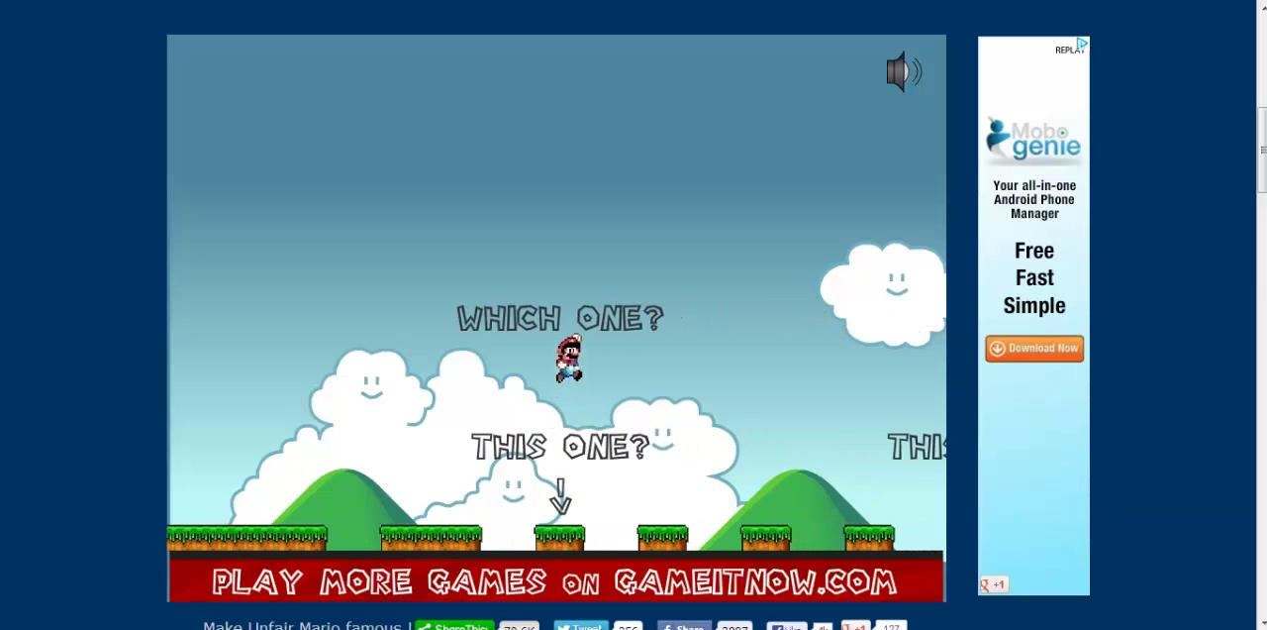
{"action": "key", "text": "Right"}
{"action": "key", "text": "Up"}
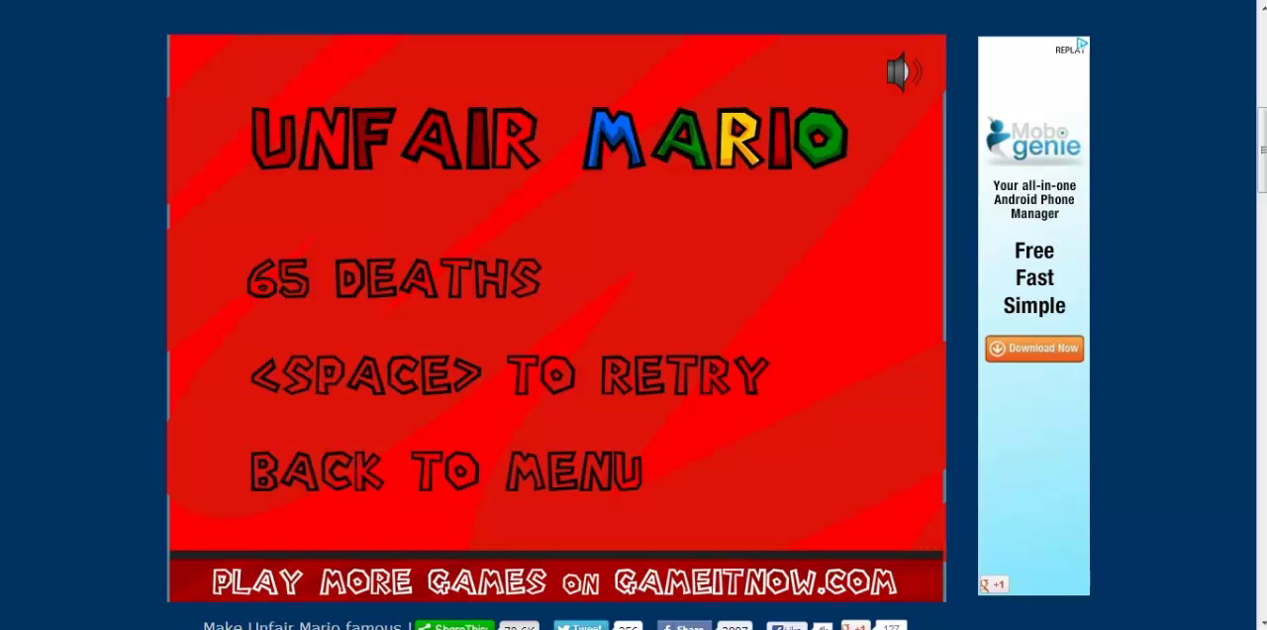
{"action": "key", "text": "Right"}
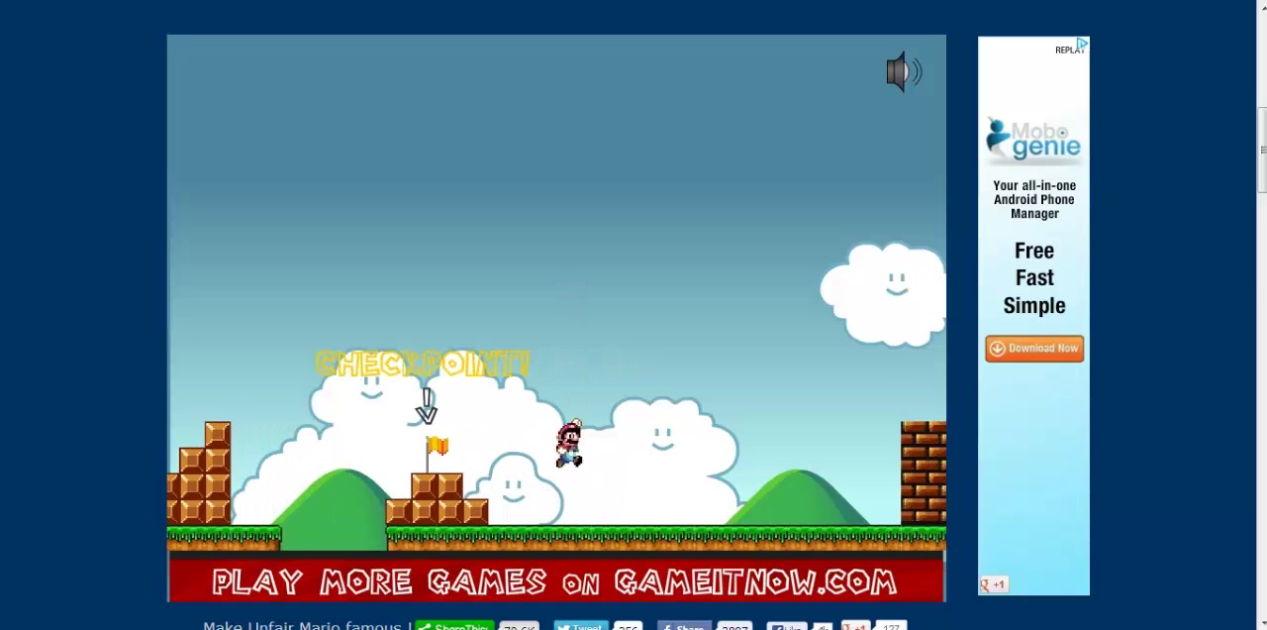
{"action": "key", "text": "Right"}
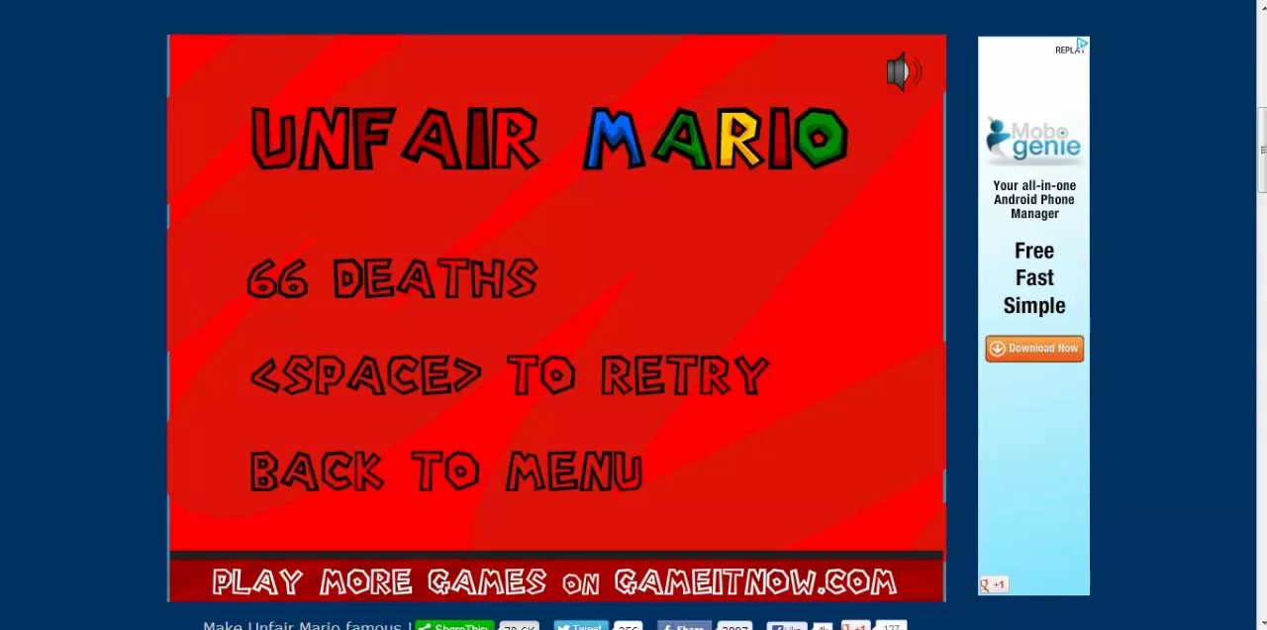
Retry from the death screen and run Mario toward the brick wall.
{"action": "key", "text": "space"}
{"action": "key", "text": "Right"}
{"action": "key", "text": "Up"}
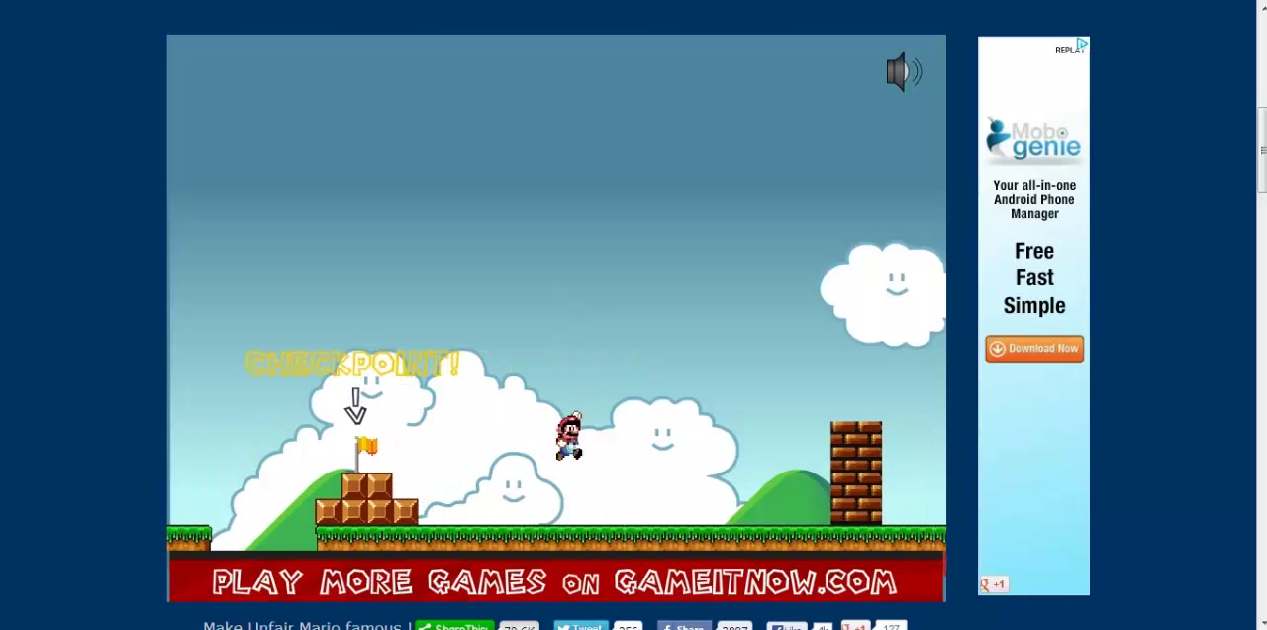
{"action": "key", "text": "Right"}
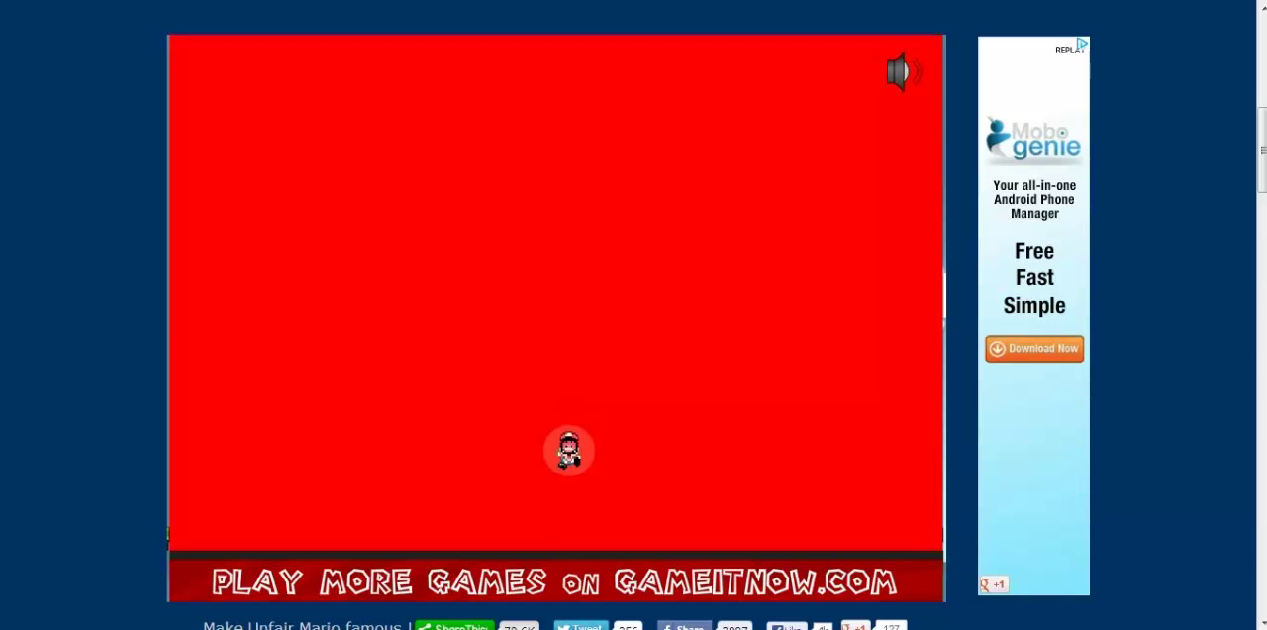
Respawn at the checkpoint and land Mario on top of the brick wall.
{"action": "key", "text": "space"}
{"action": "key", "text": "Right"}
{"action": "key", "text": "Up"}
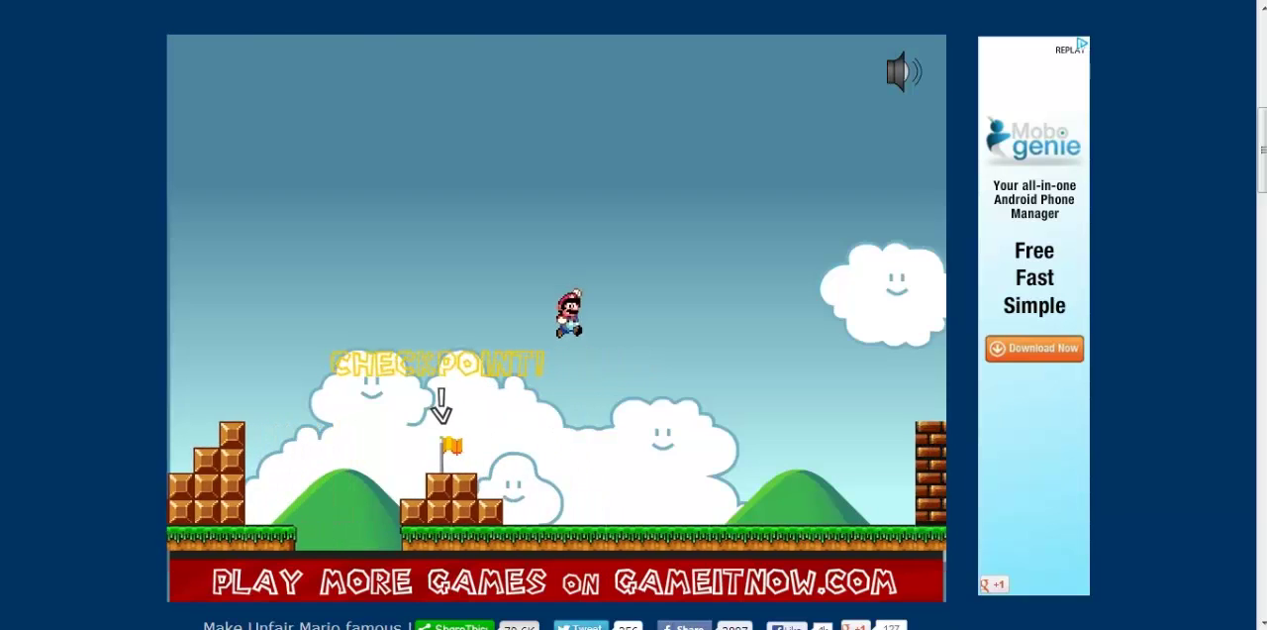
{"action": "key", "text": "Right"}
{"action": "key", "text": "Right"}
{"action": "key", "text": "Up"}
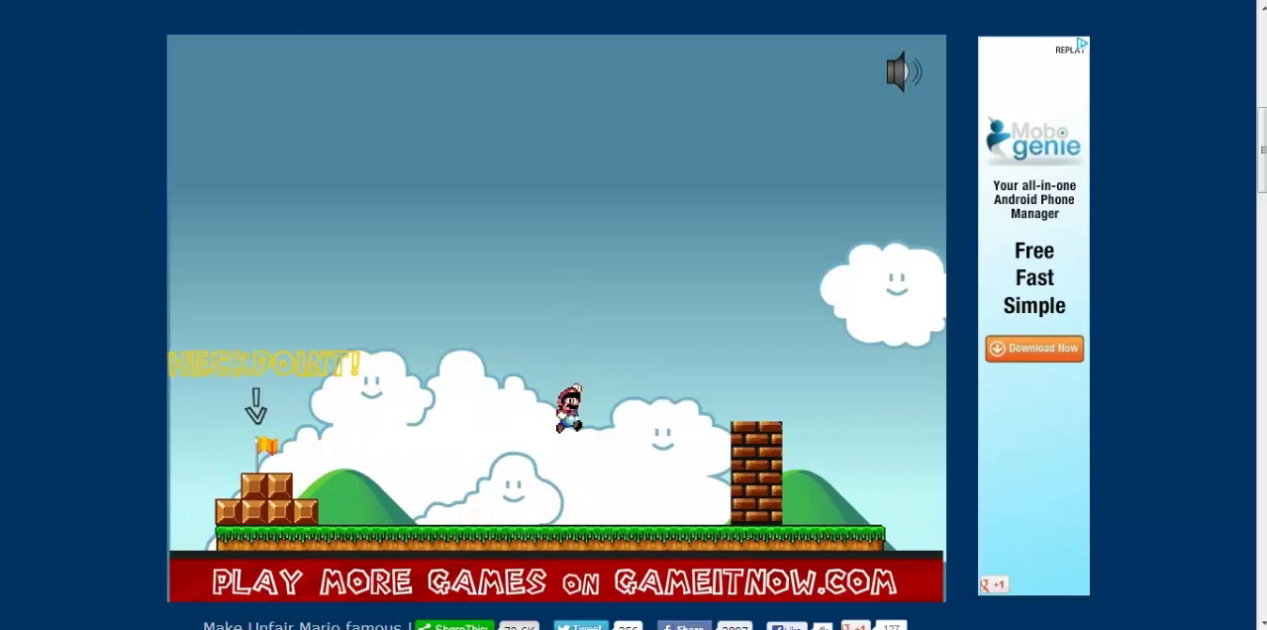
{"action": "key", "text": "Up"}
{"action": "key", "text": "Right"}
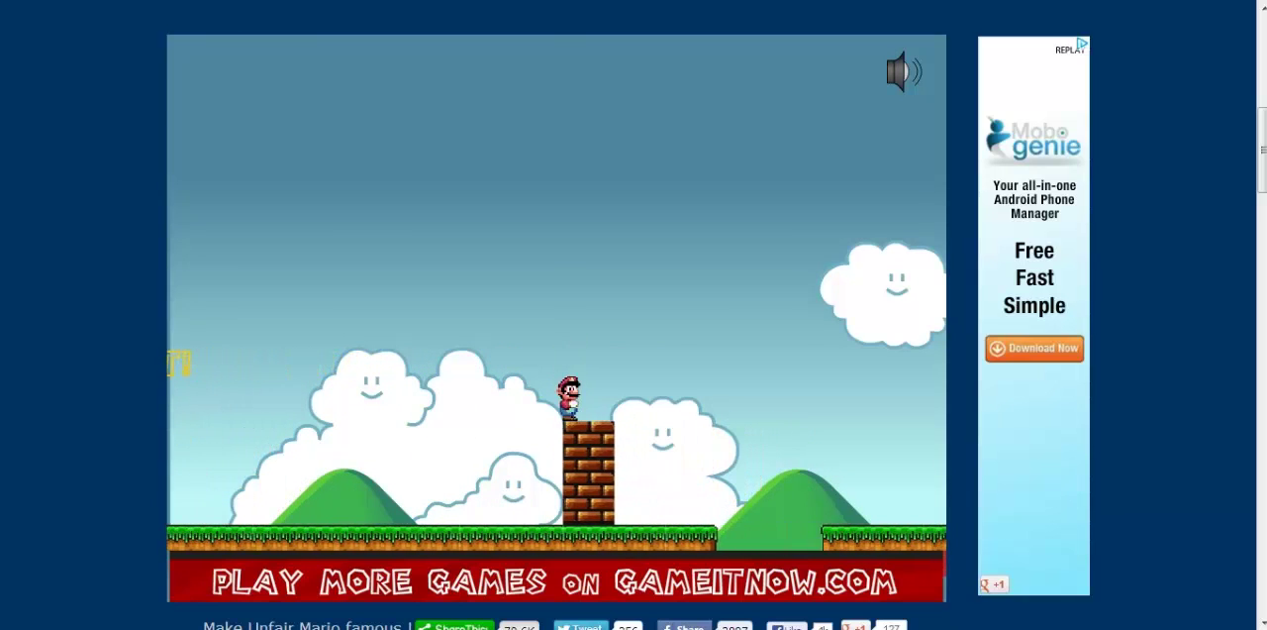
Jump off the brick wall and clear the gap to its right.
{"action": "key", "text": "Right"}
{"action": "key", "text": "Up"}
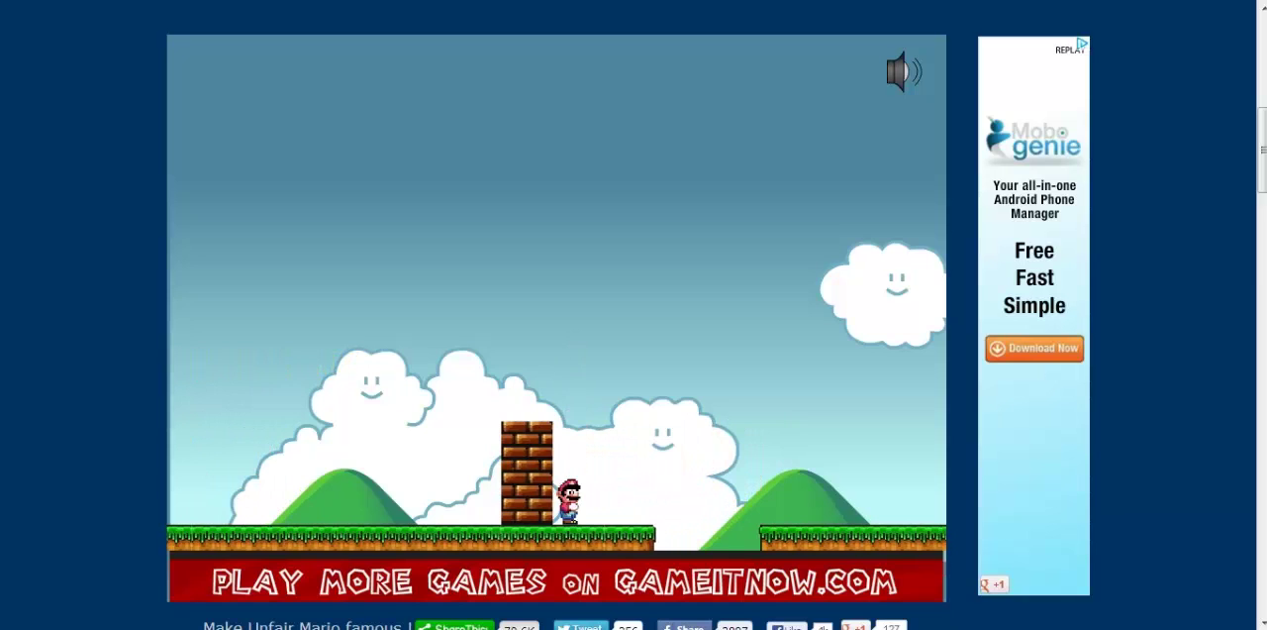
{"action": "key", "text": "Up"}
{"action": "key", "text": "Right"}
{"action": "key", "text": "Up"}
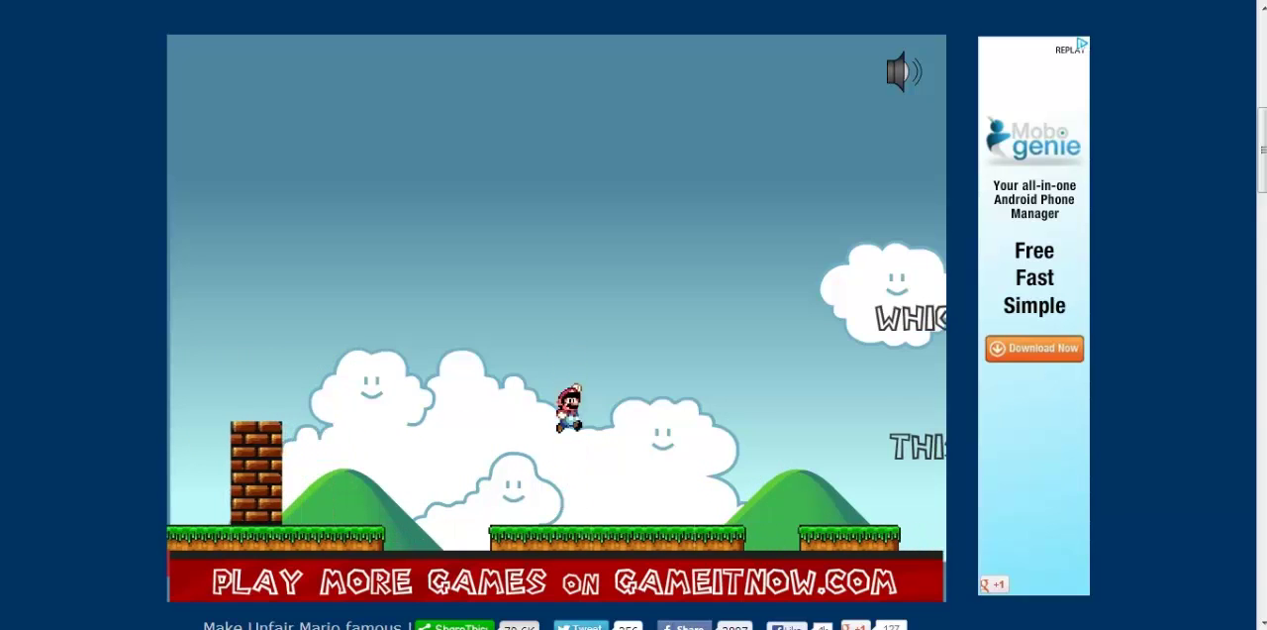
{"action": "key", "text": "Right"}
{"action": "key", "text": "Up"}
{"action": "key", "text": "Right"}
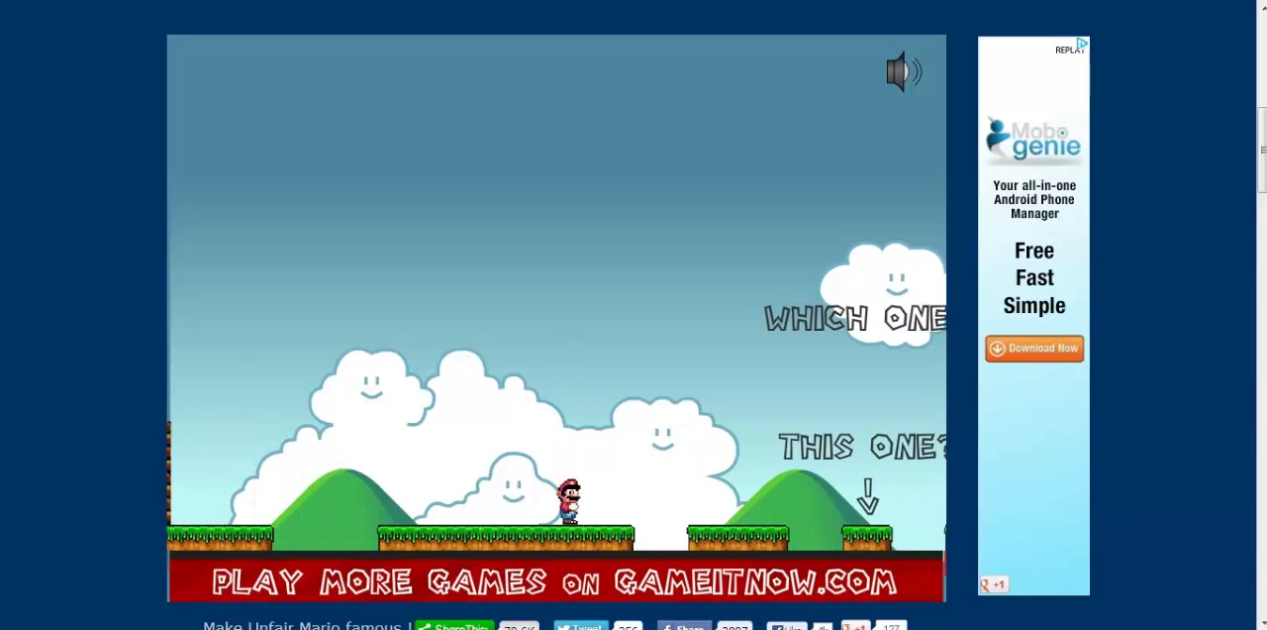
Leap across the 'Which one? This one?' platforms to the green goal flag.
{"action": "key", "text": "Right"}
{"action": "key", "text": "Up"}
{"action": "key", "text": "Up"}
{"action": "key", "text": "Up"}
{"action": "key", "text": "Right"}
{"action": "key", "text": "Right"}
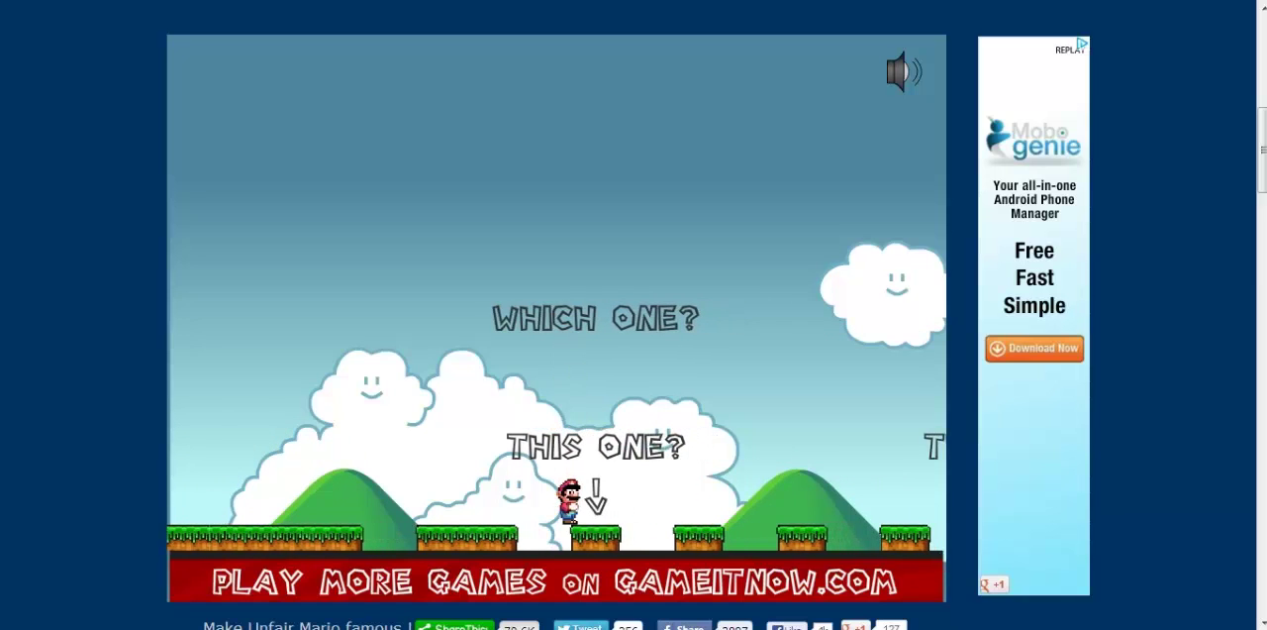
{"action": "key", "text": "Right"}
{"action": "key", "text": "Up"}
{"action": "key", "text": "Right"}
{"action": "key", "text": "Right"}
{"action": "key", "text": "Up"}
{"action": "key", "text": "Right"}
{"action": "key", "text": "Right"}
{"action": "key", "text": "Up"}
{"action": "key", "text": "Right"}
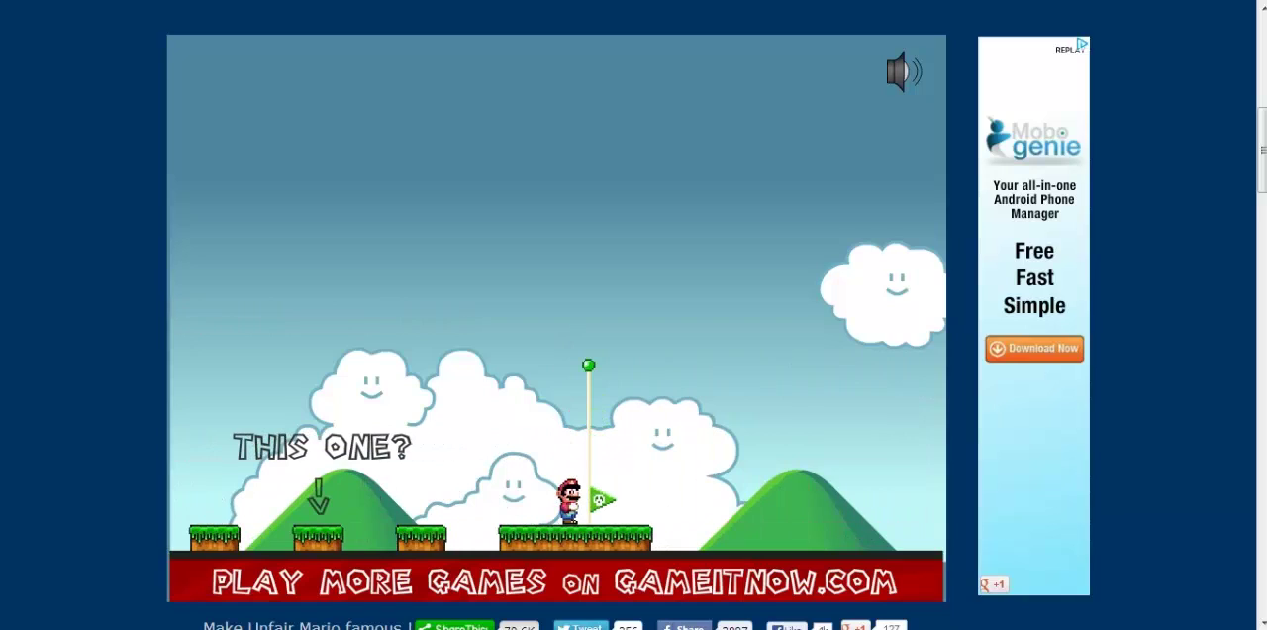